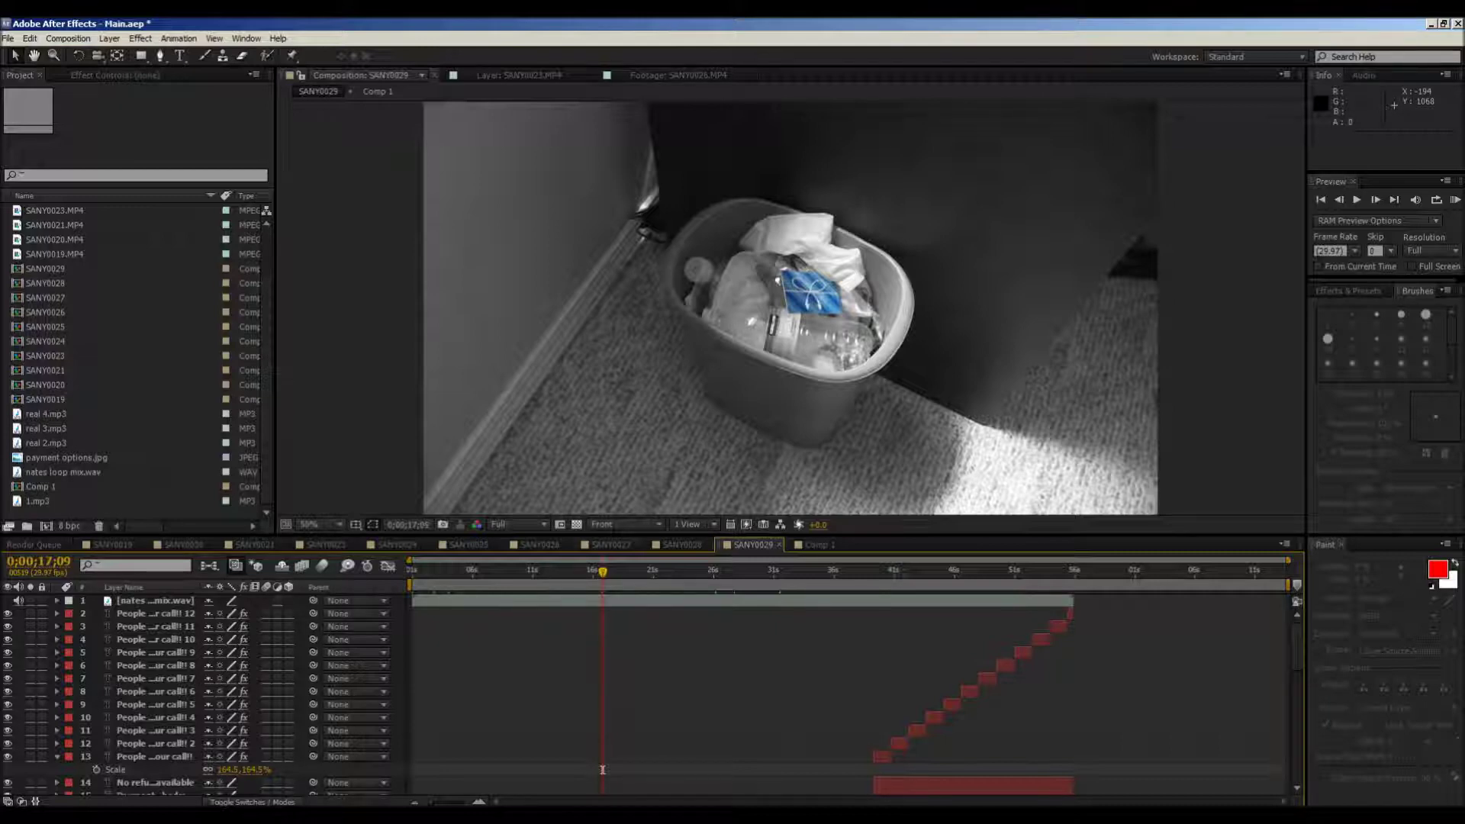
Step: Review the SANY0029 composition at several points in time, inspecting the coloured gift cards and money against the black-and-white footage
scroll(805, 296, "up", 3)
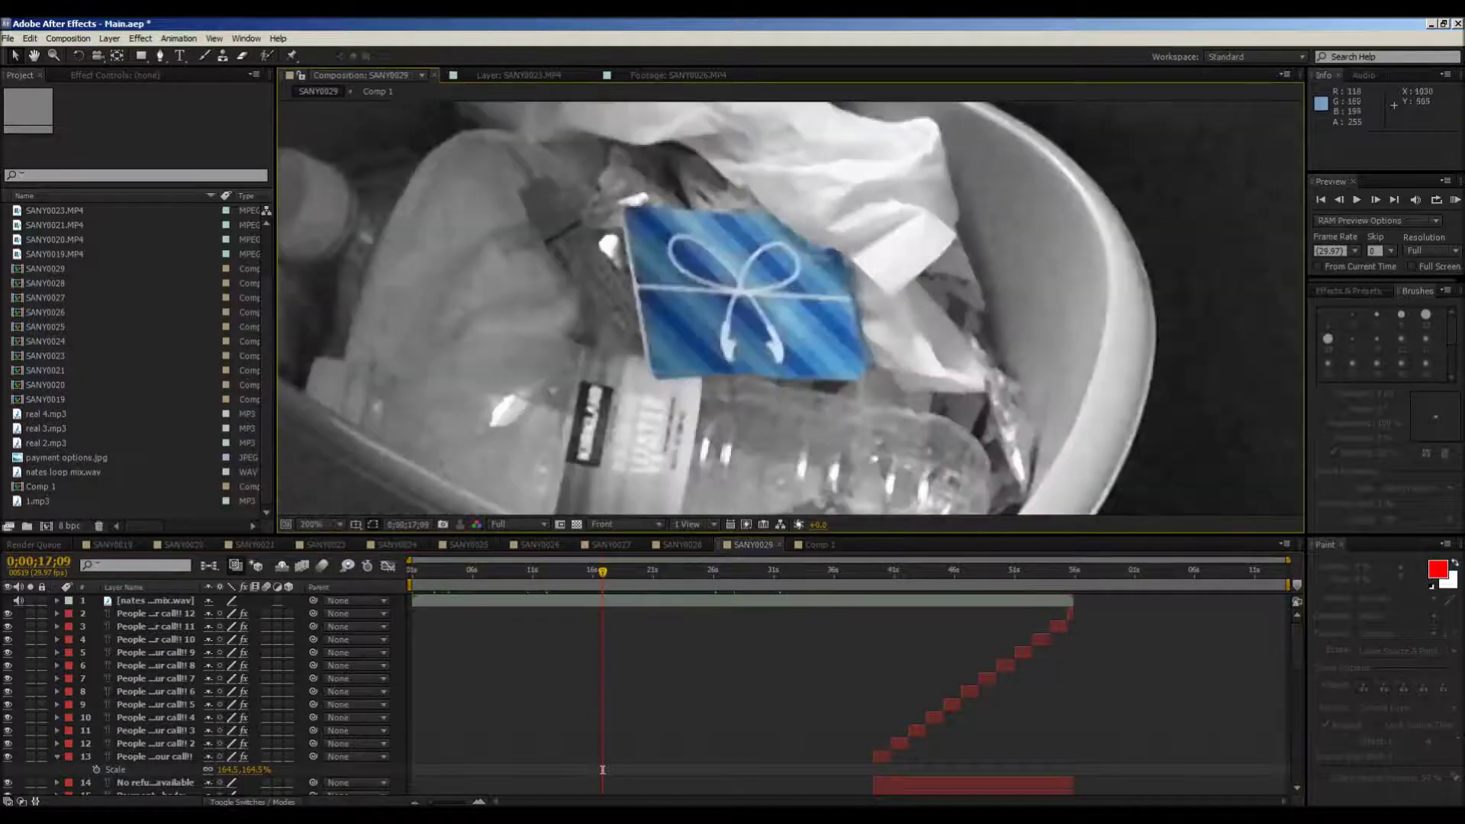
scroll(713, 305, "down", 2)
left_click(657, 571)
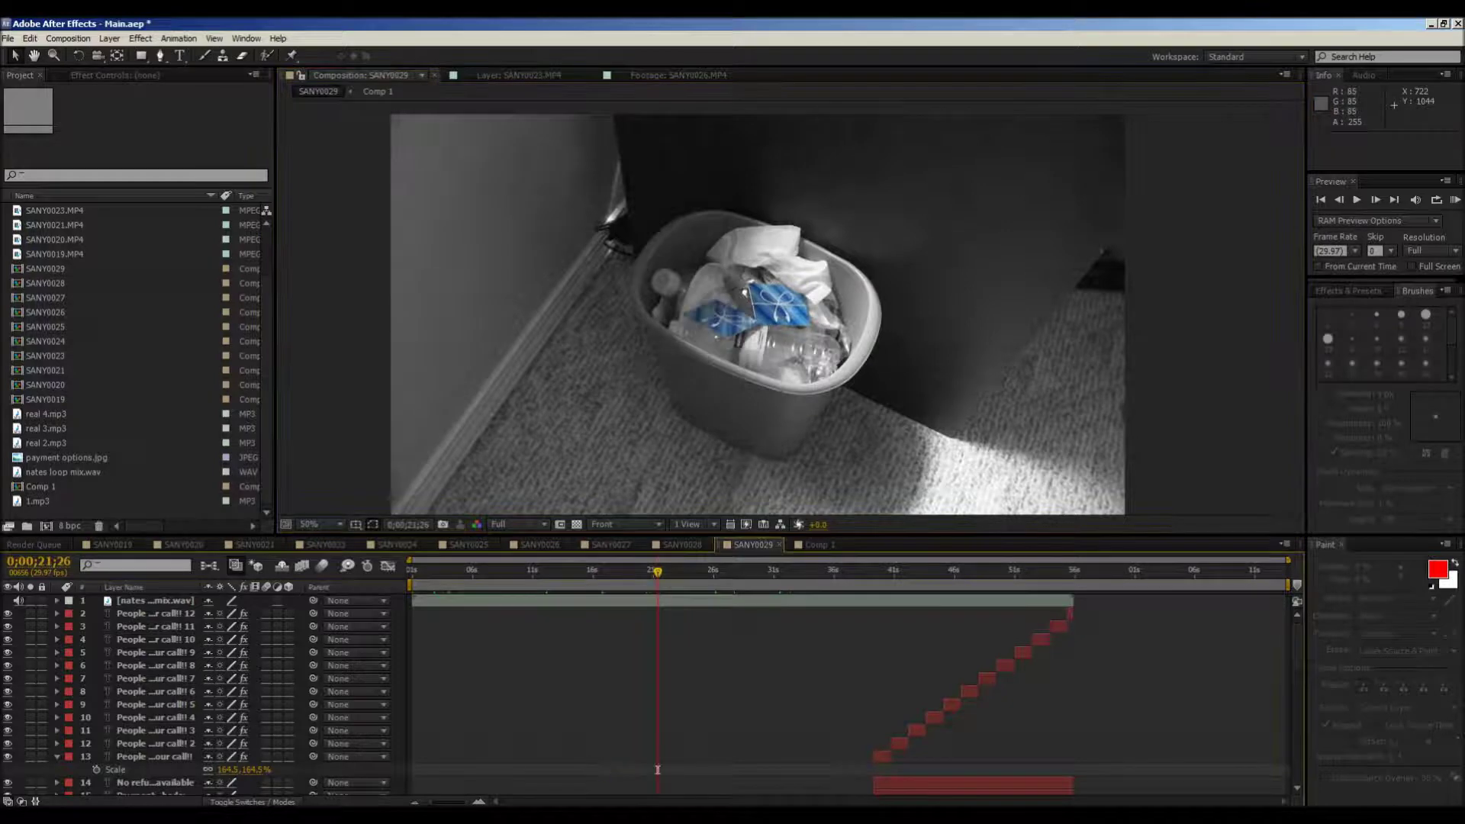
left_click(723, 570)
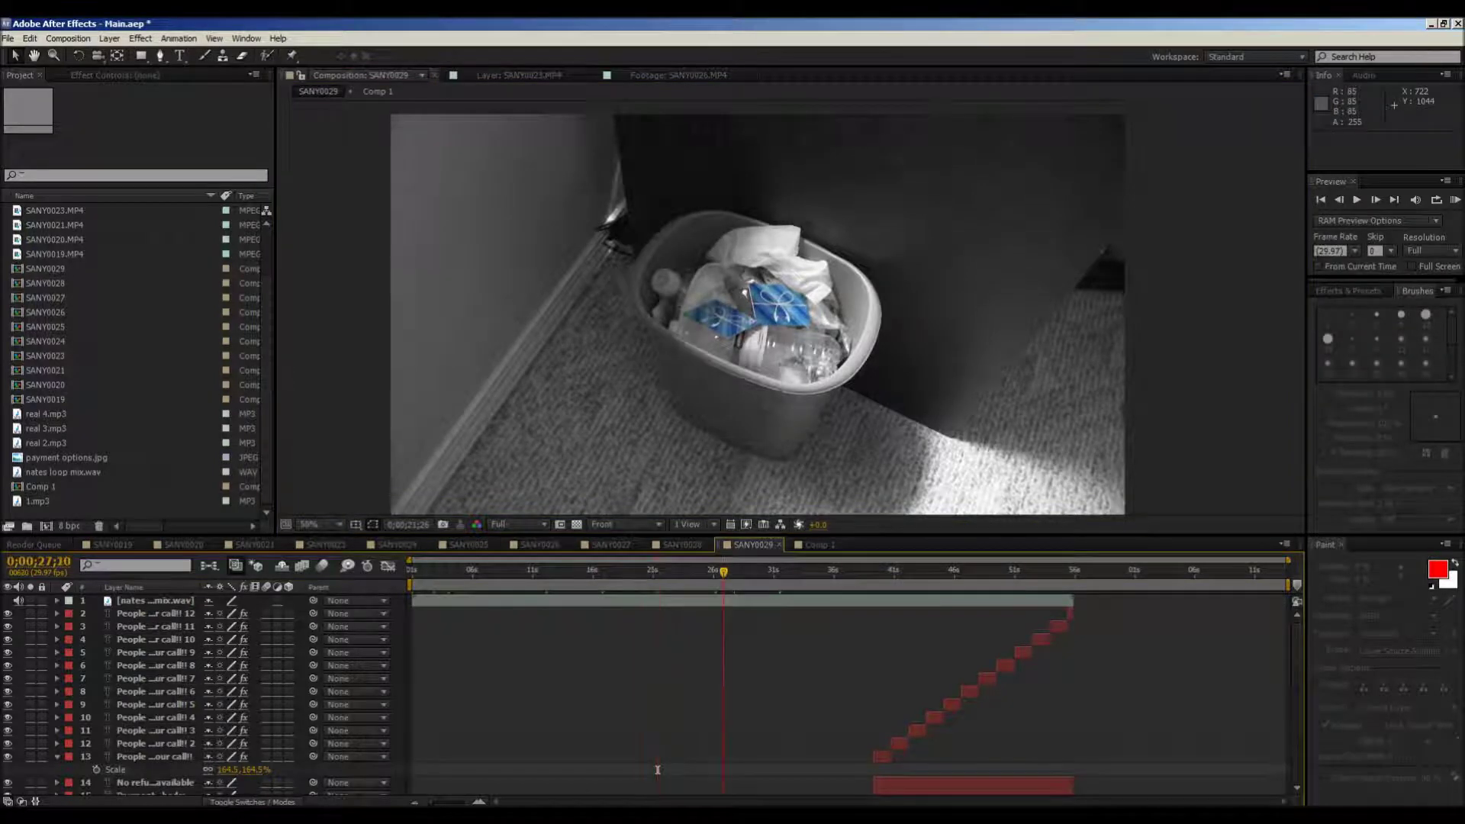
left_click_drag(723, 769, 639, 769)
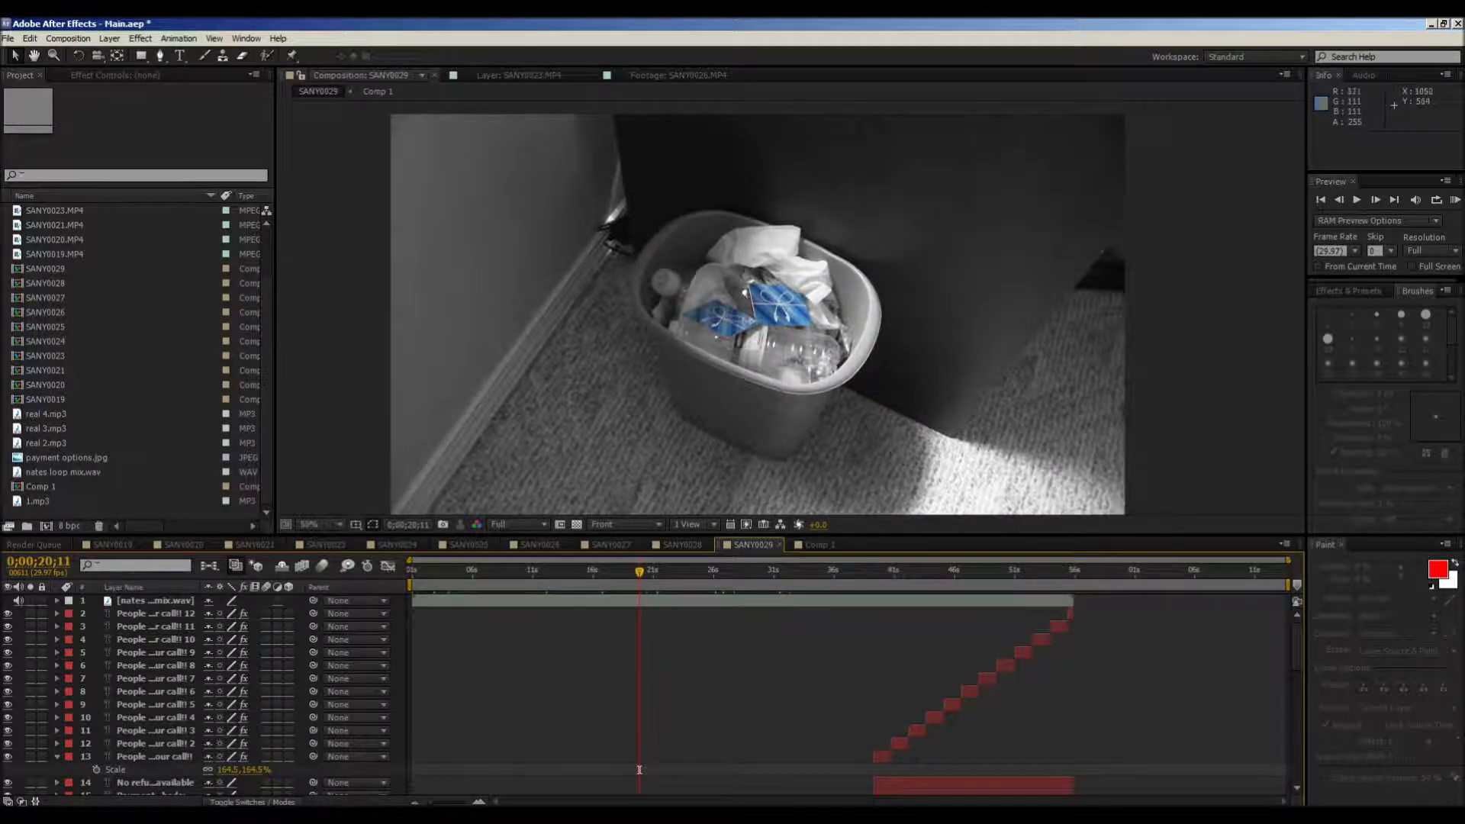
left_click_drag(640, 769, 838, 769)
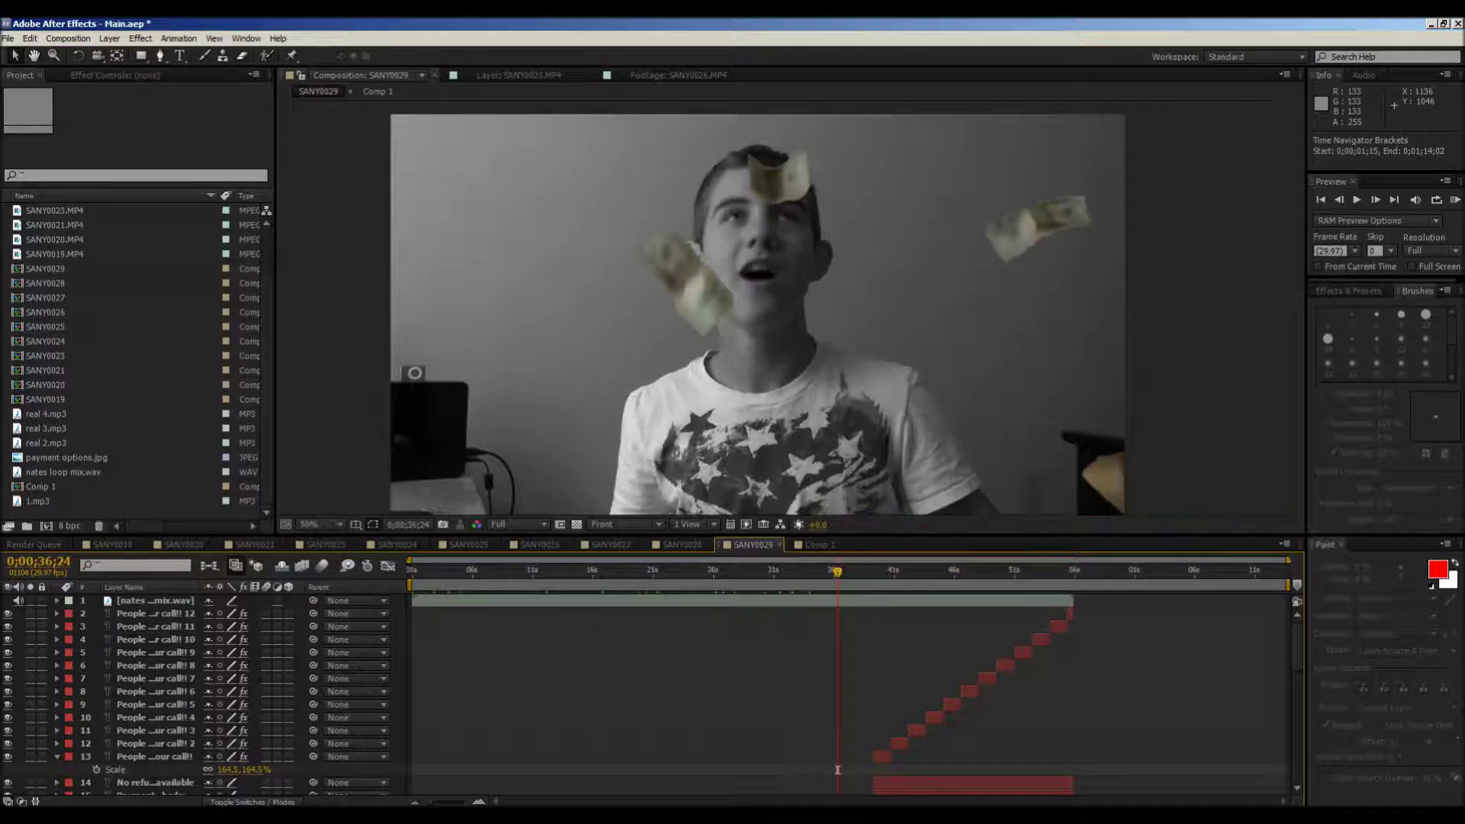
left_click_drag(837, 769, 737, 769)
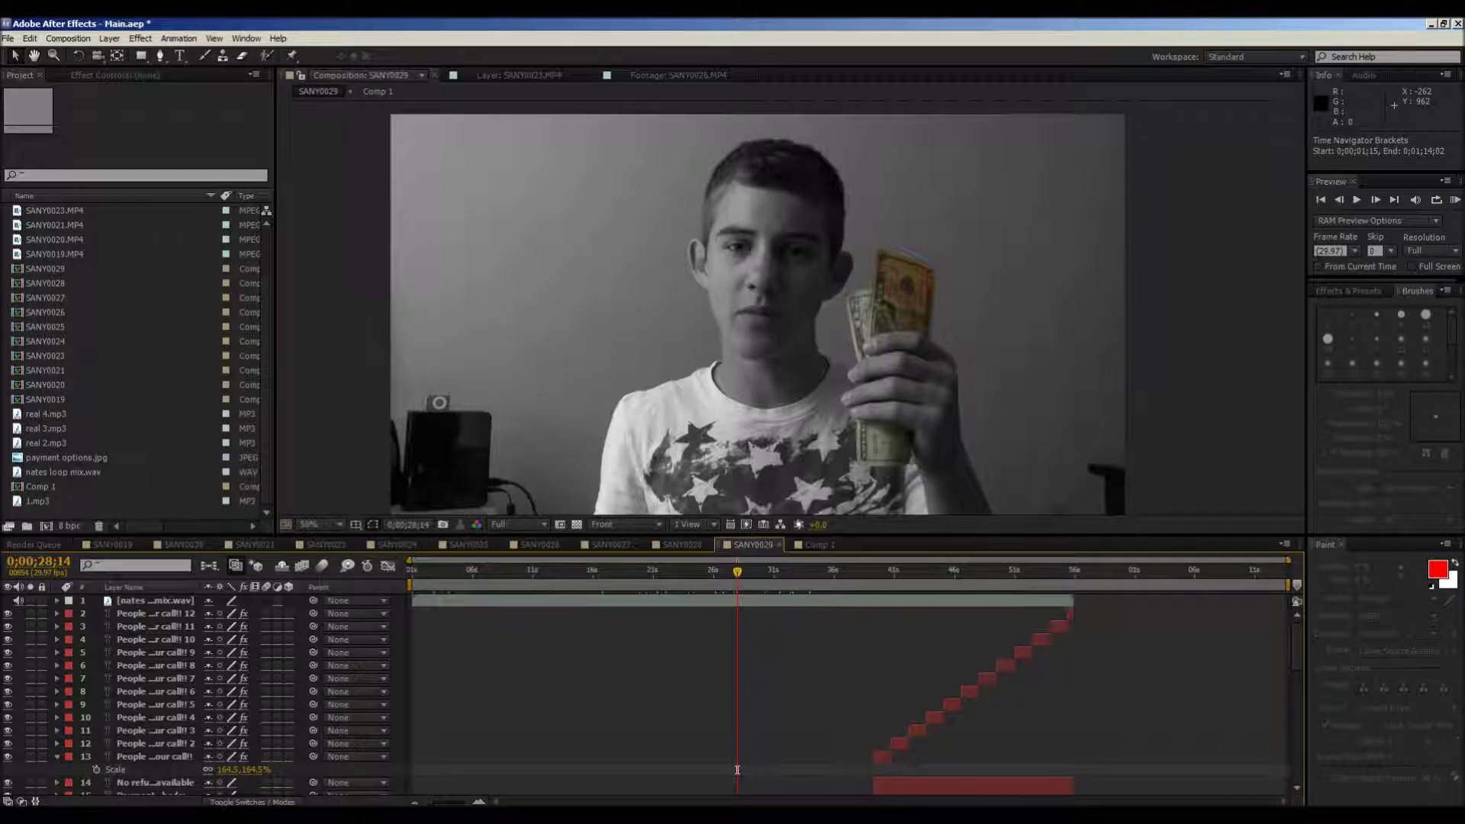
Step: Look through the SANY0029 layers and compare the source footage SANY0023.MP4 with the finished composition
scroll(737, 769, "down", 7)
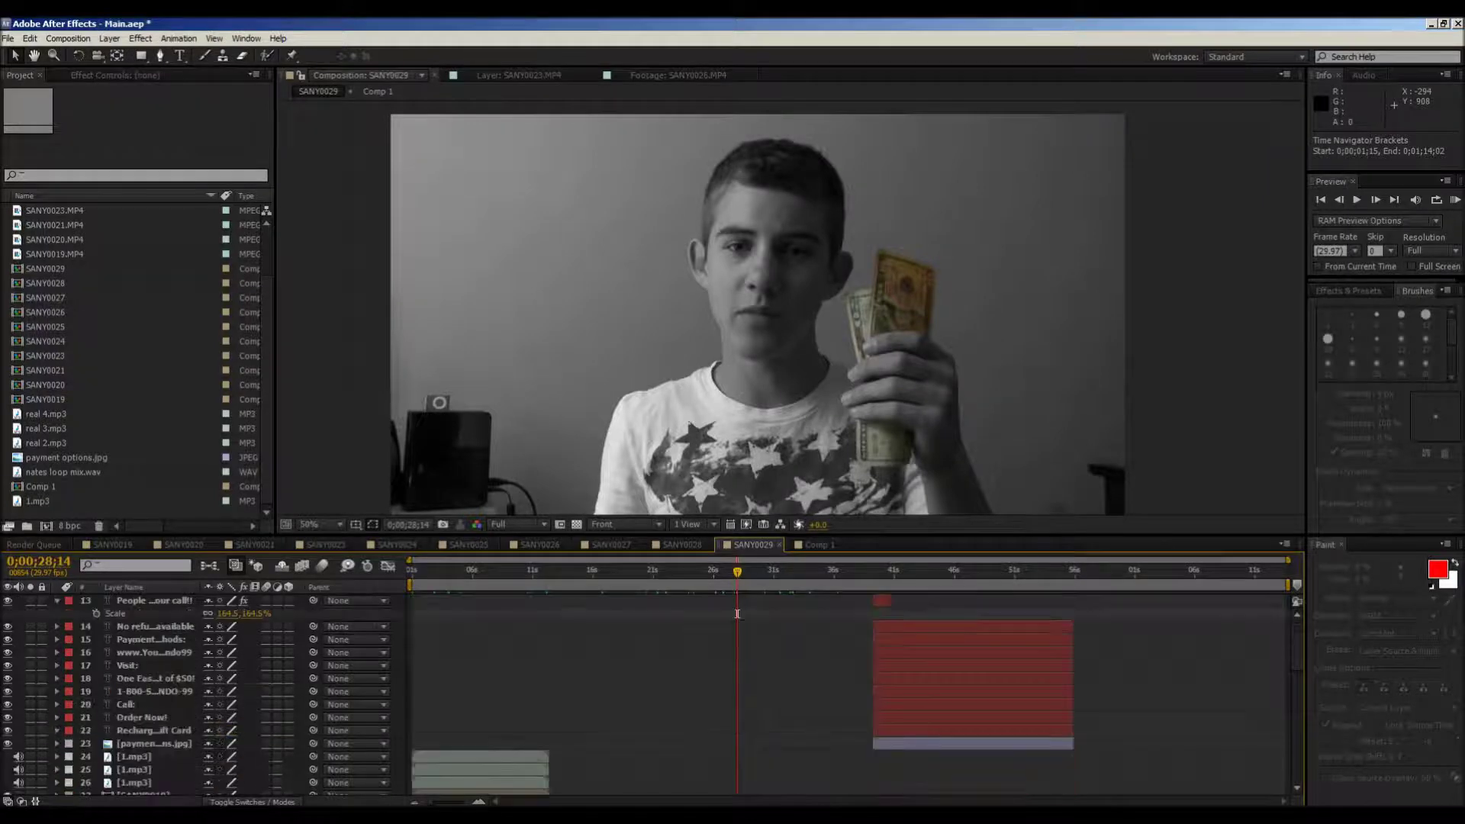
scroll(848, 692, "down", 6)
scroll(848, 693, "up", 9)
left_click(67, 472)
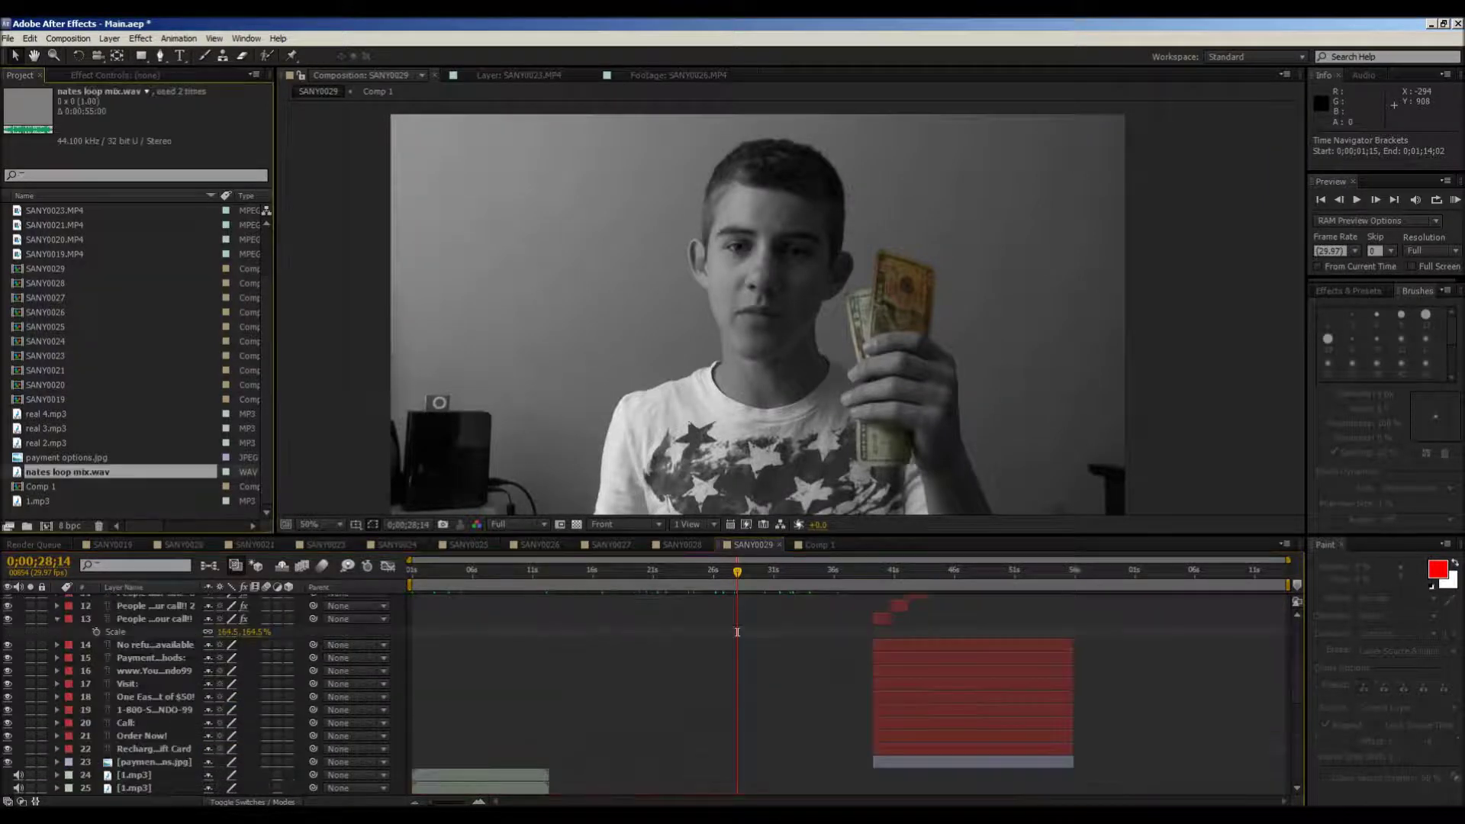
double_click(58, 210)
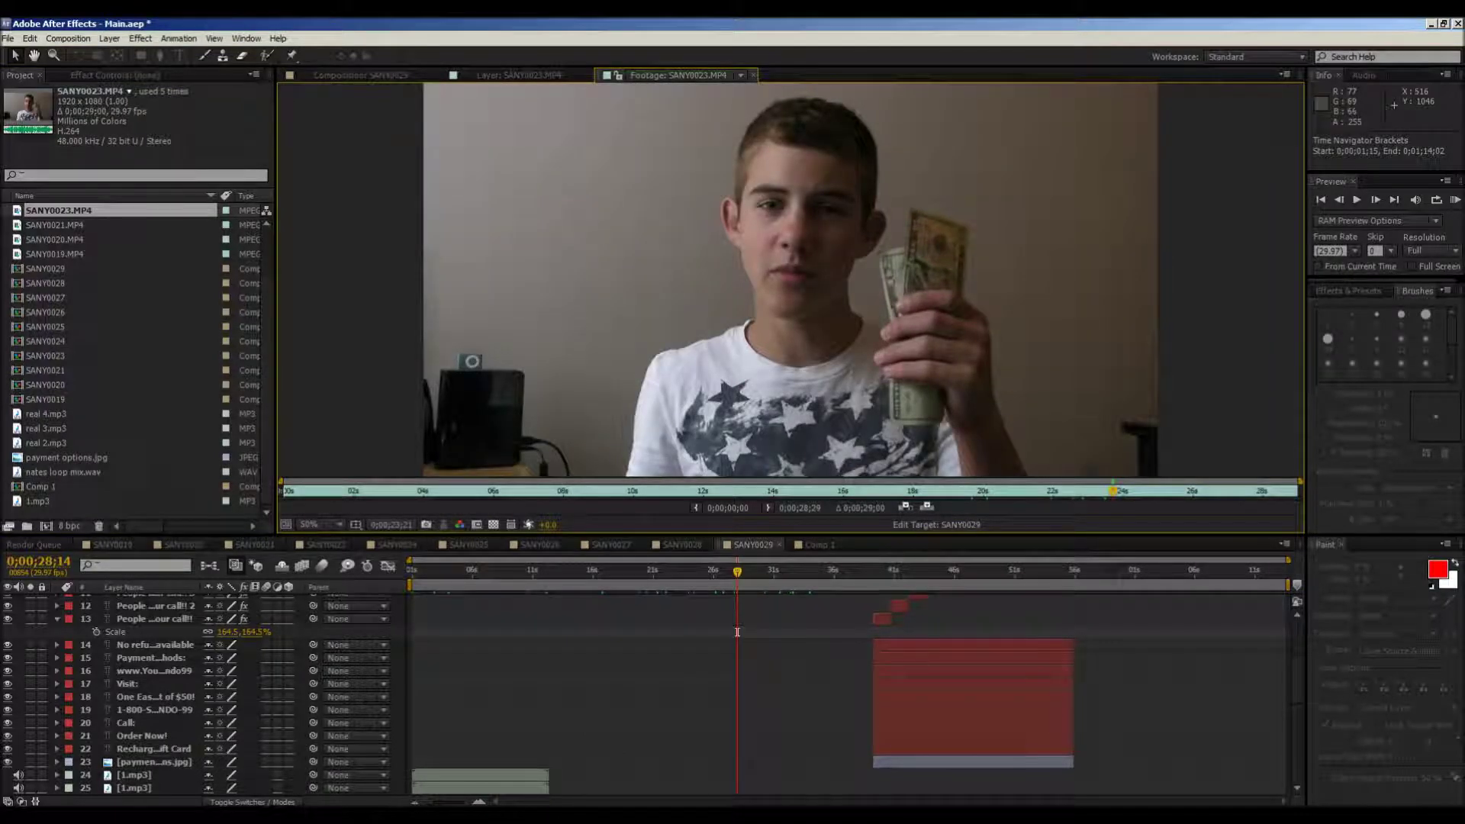
left_click(737, 632)
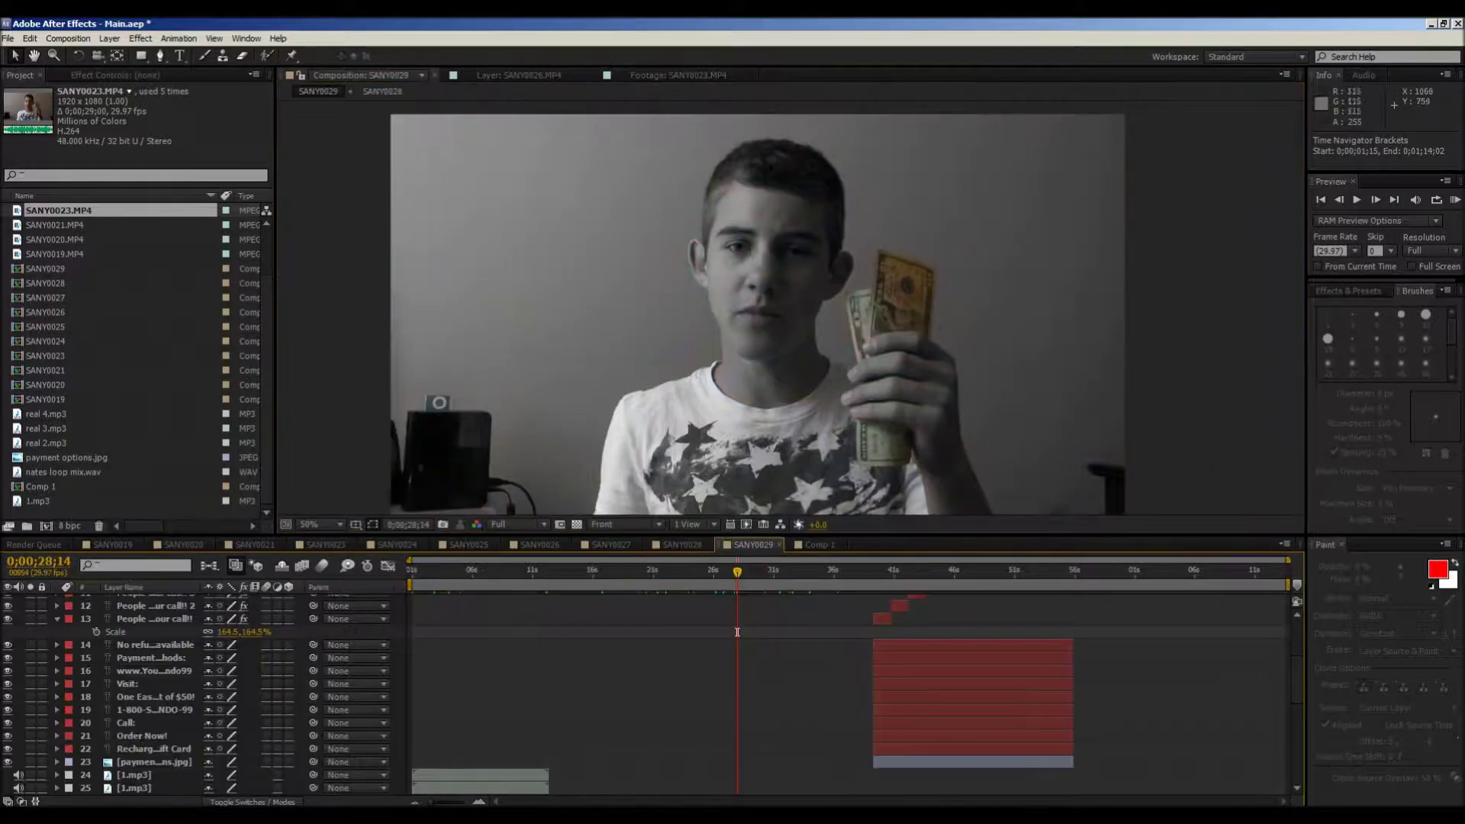
key("shift+period")
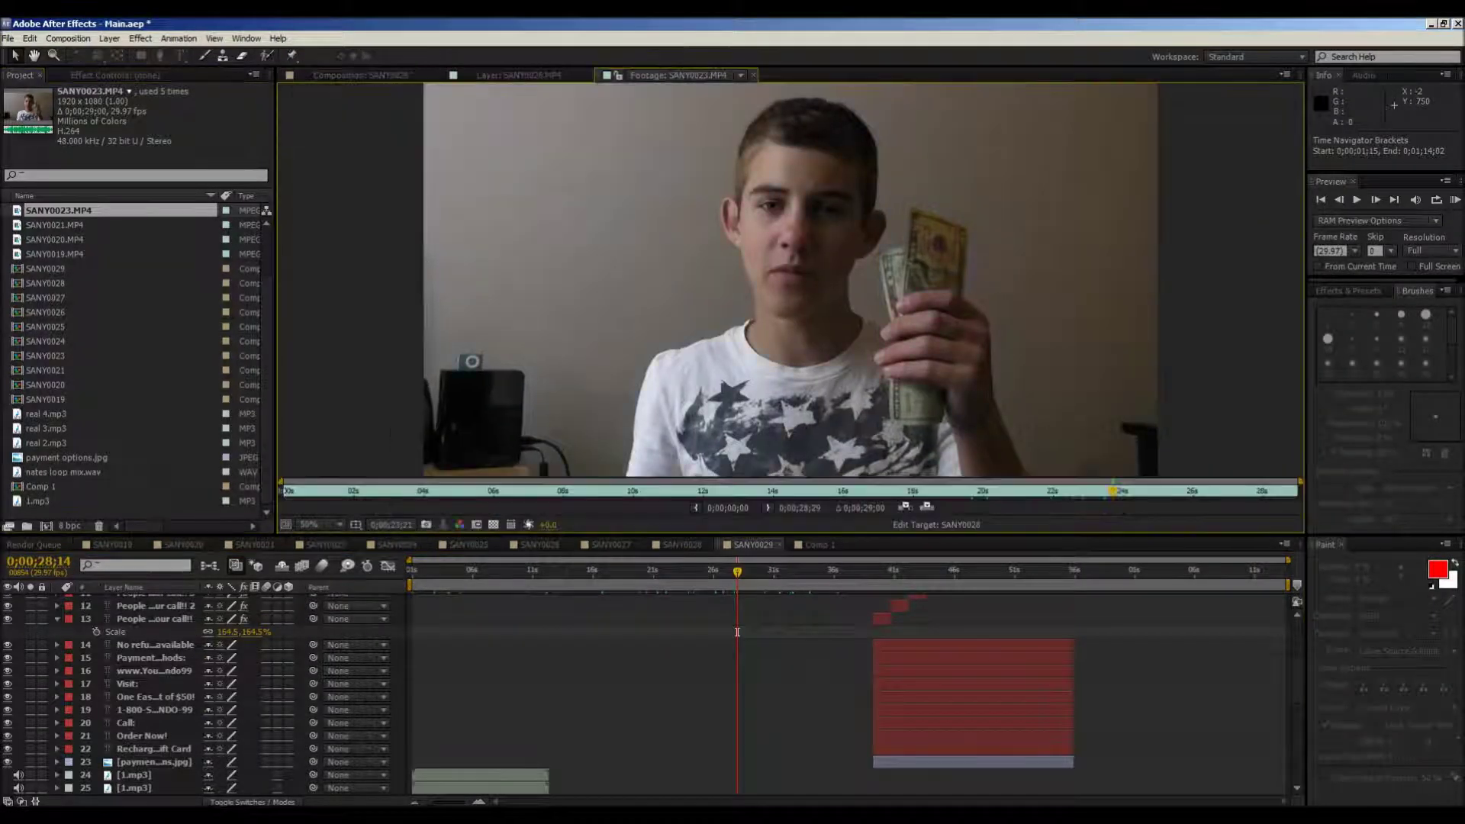
scroll(737, 686, "up", 4)
scroll(737, 769, "down", 5)
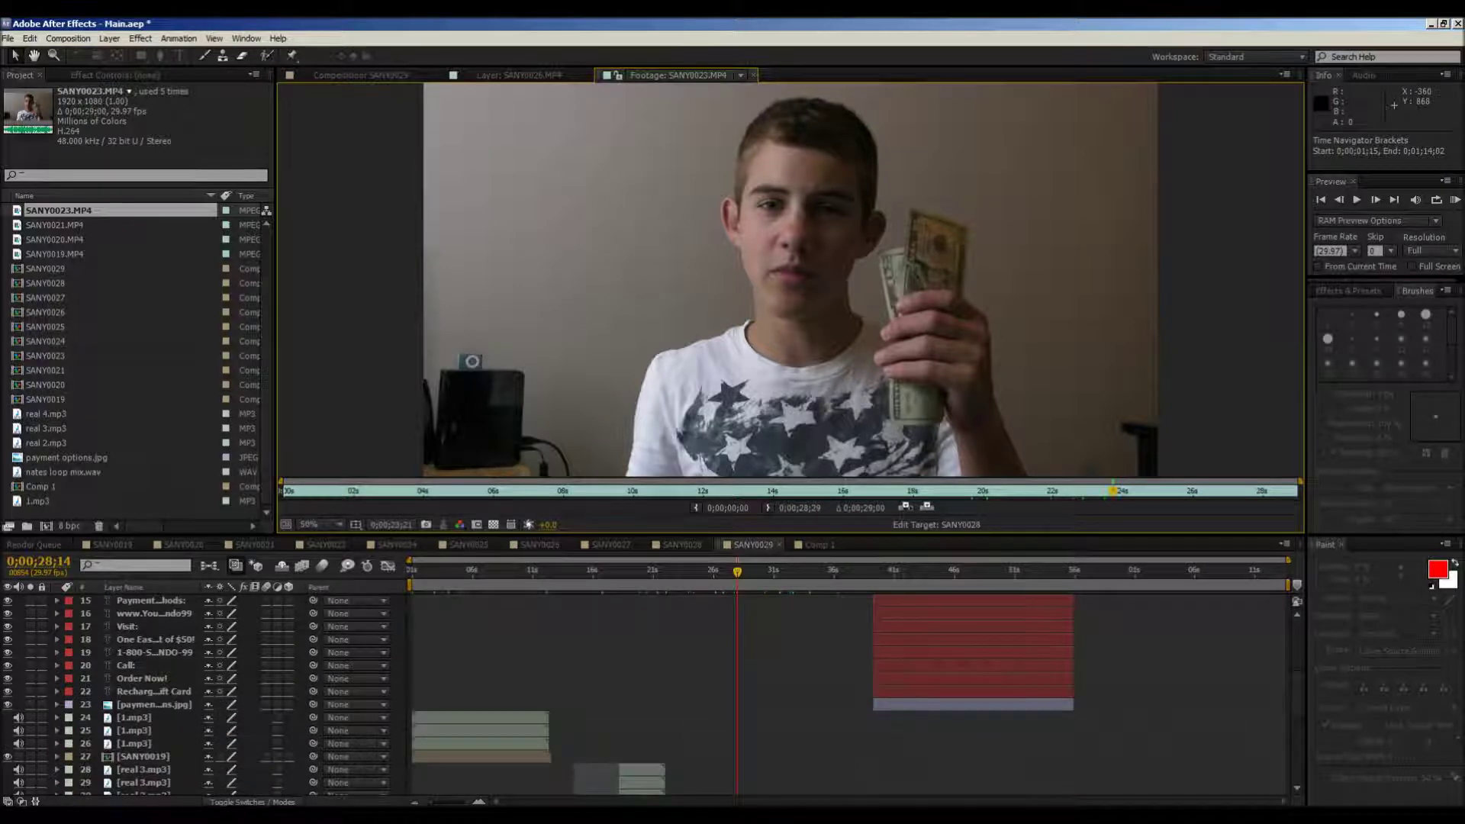
Step: Open the source footage SANY0021.MP4 and preview the trash can clip from start to end
key("Down")
key("Down")
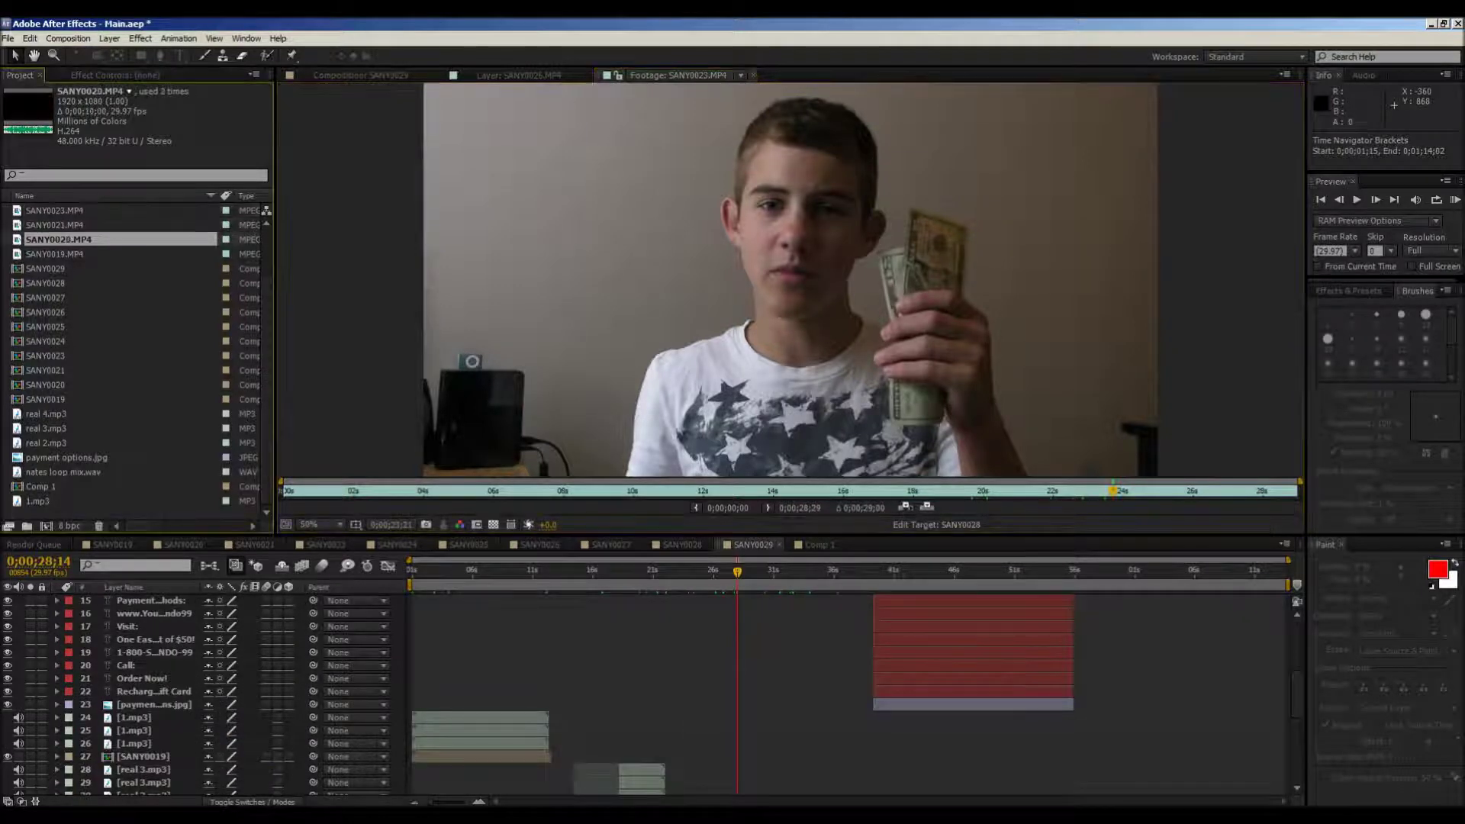
key("Up")
key("Up")
key("Down")
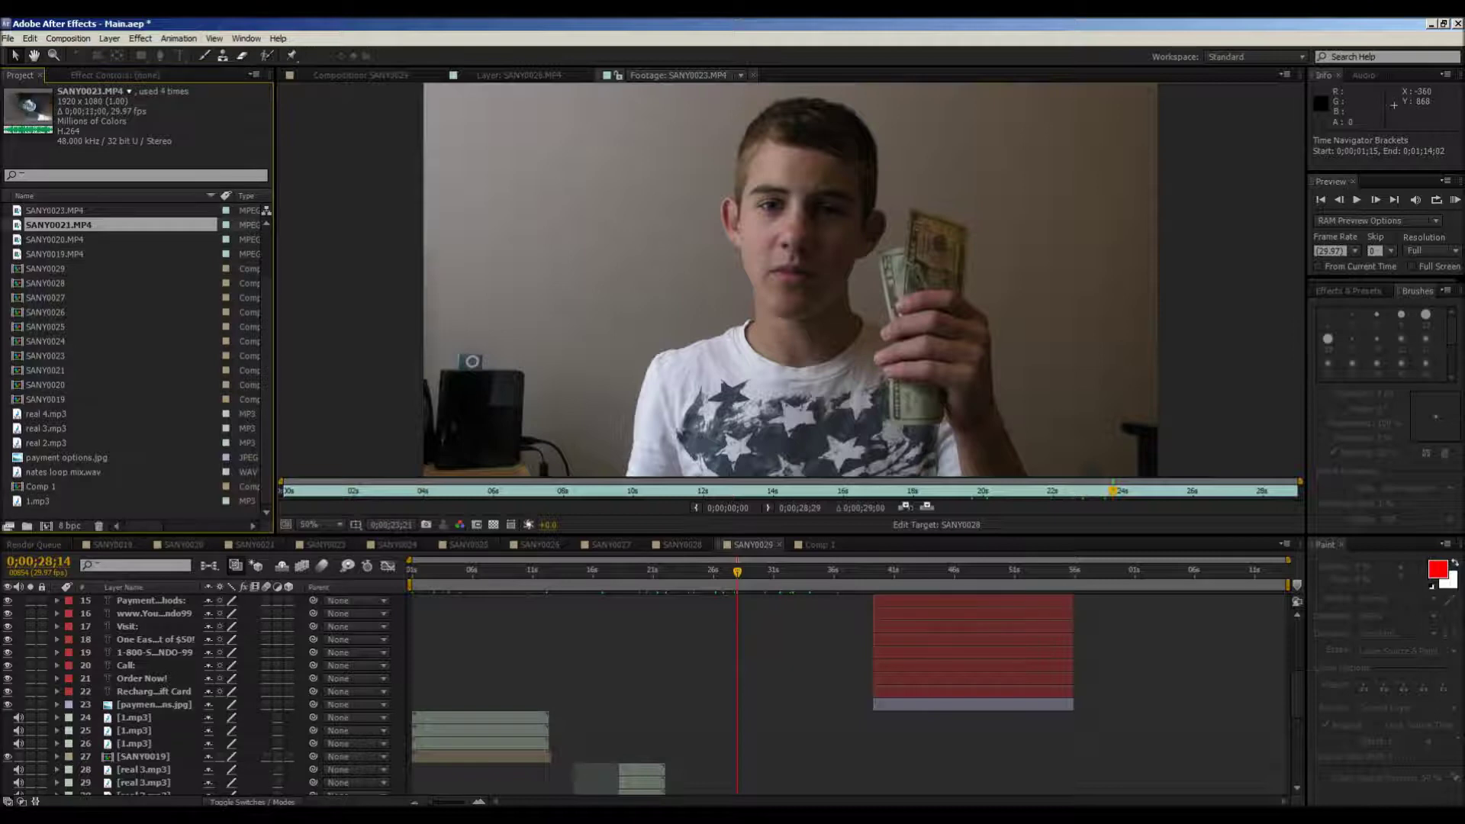
double_click(59, 224)
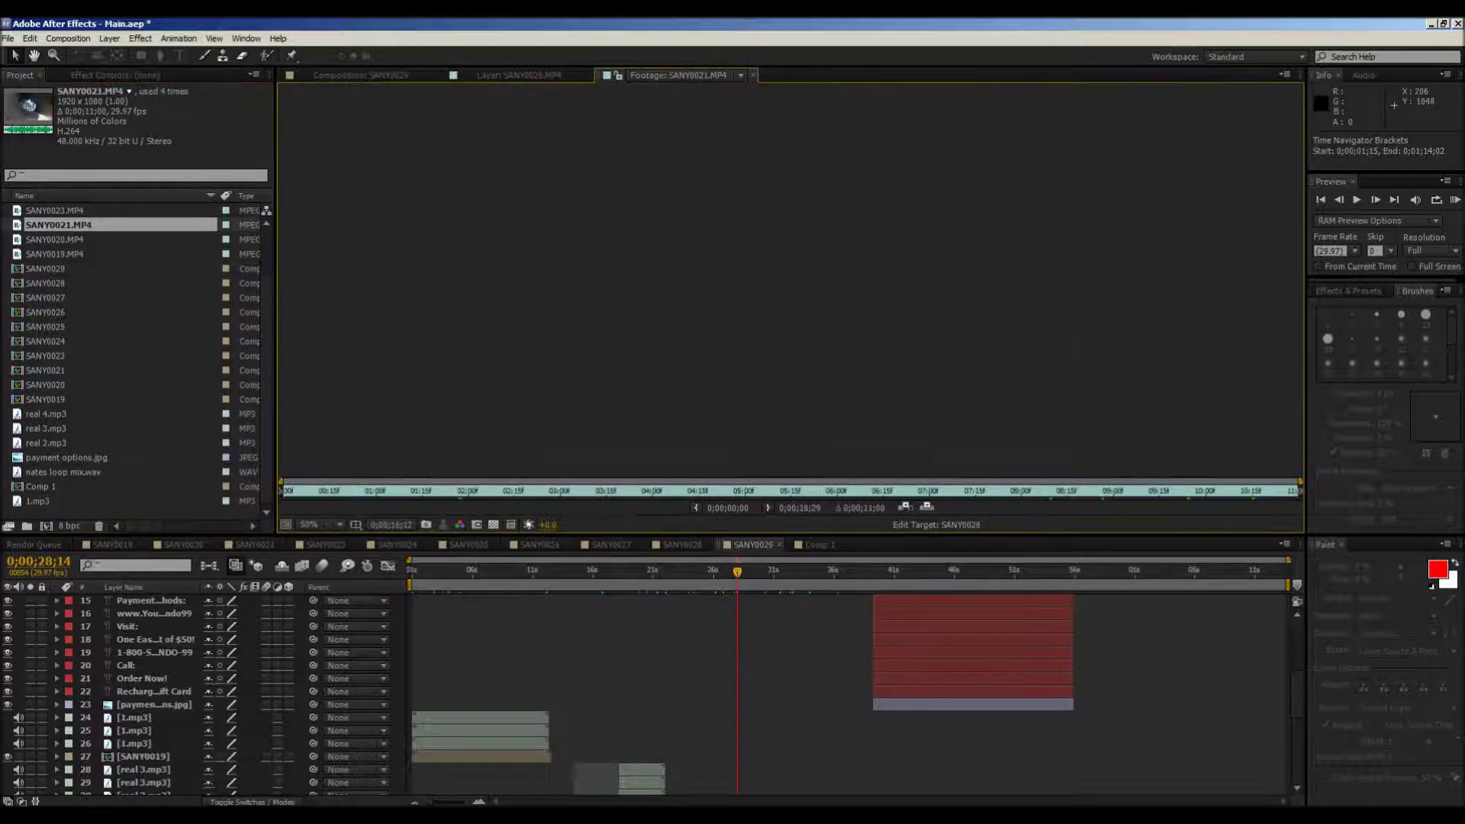
left_click_drag(303, 491, 490, 490)
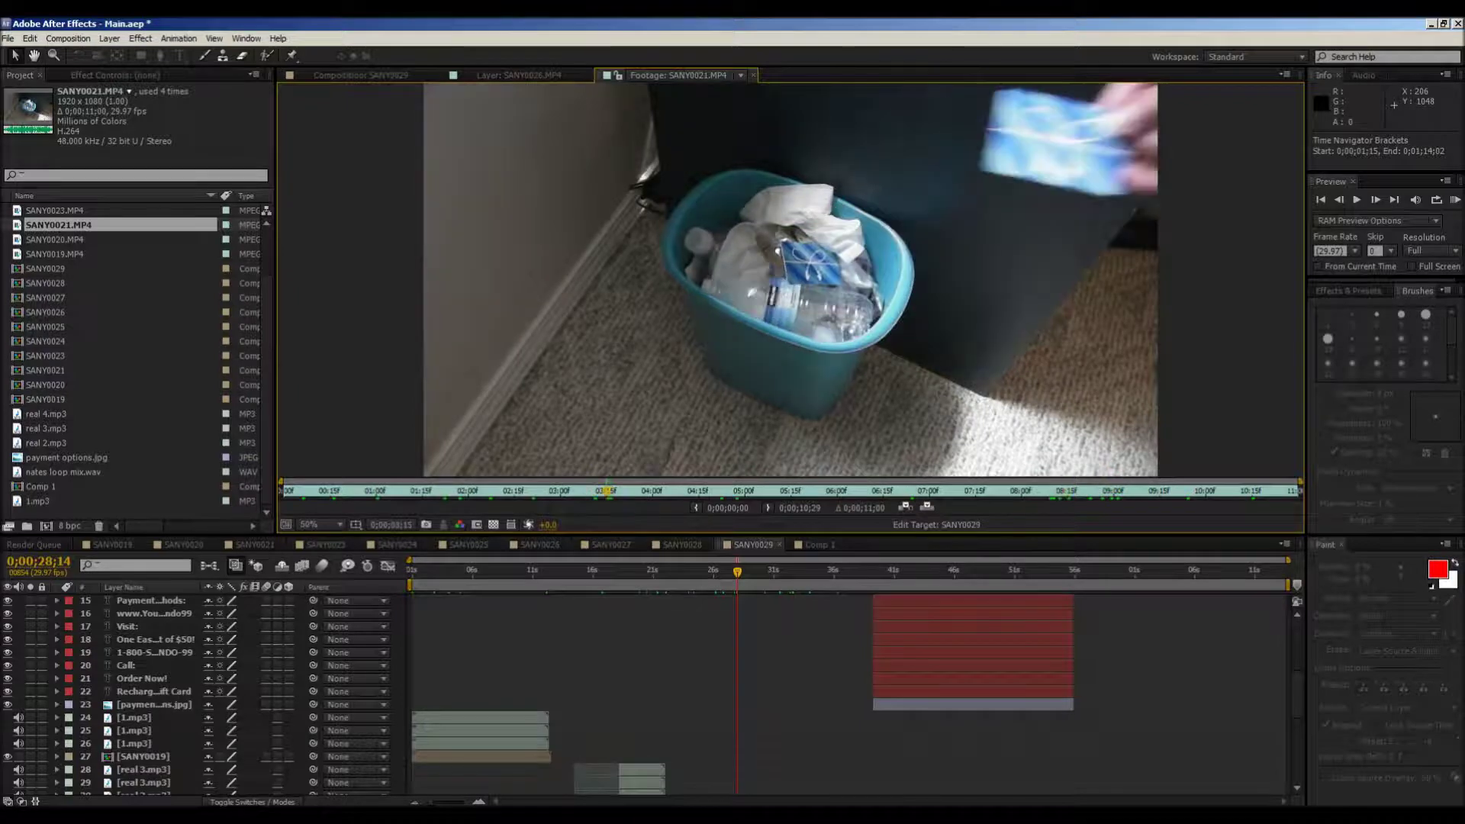
left_click_drag(1033, 491, 284, 490)
Step: Create a new composition from the SANY0021.MP4 footage
left_click(540, 570)
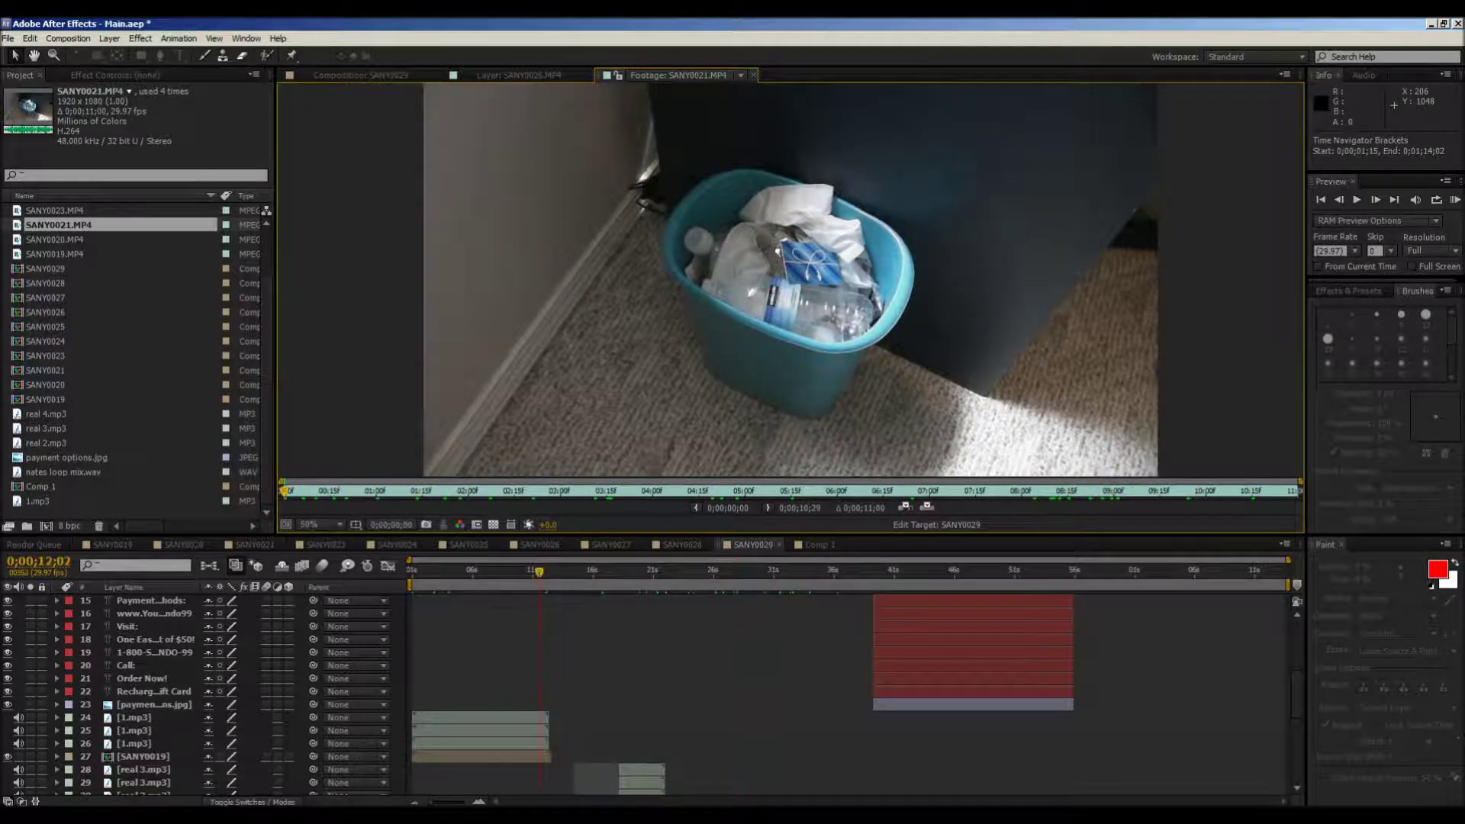
left_click(121, 224)
left_click_drag(58, 224, 46, 525)
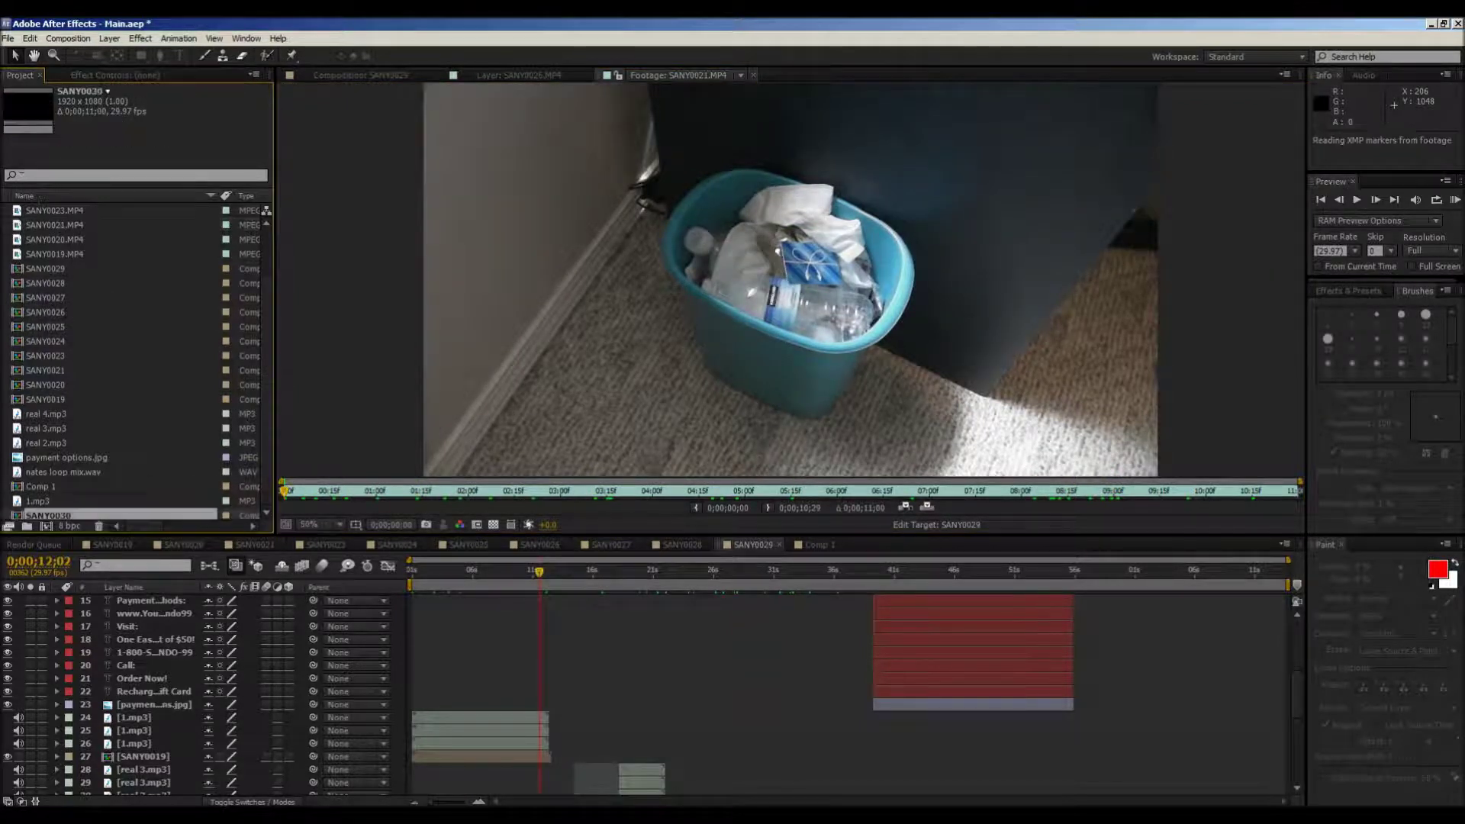
scroll(791, 308, "up", 1)
scroll(790, 308, "down", 2)
scroll(730, 320, "up", 2)
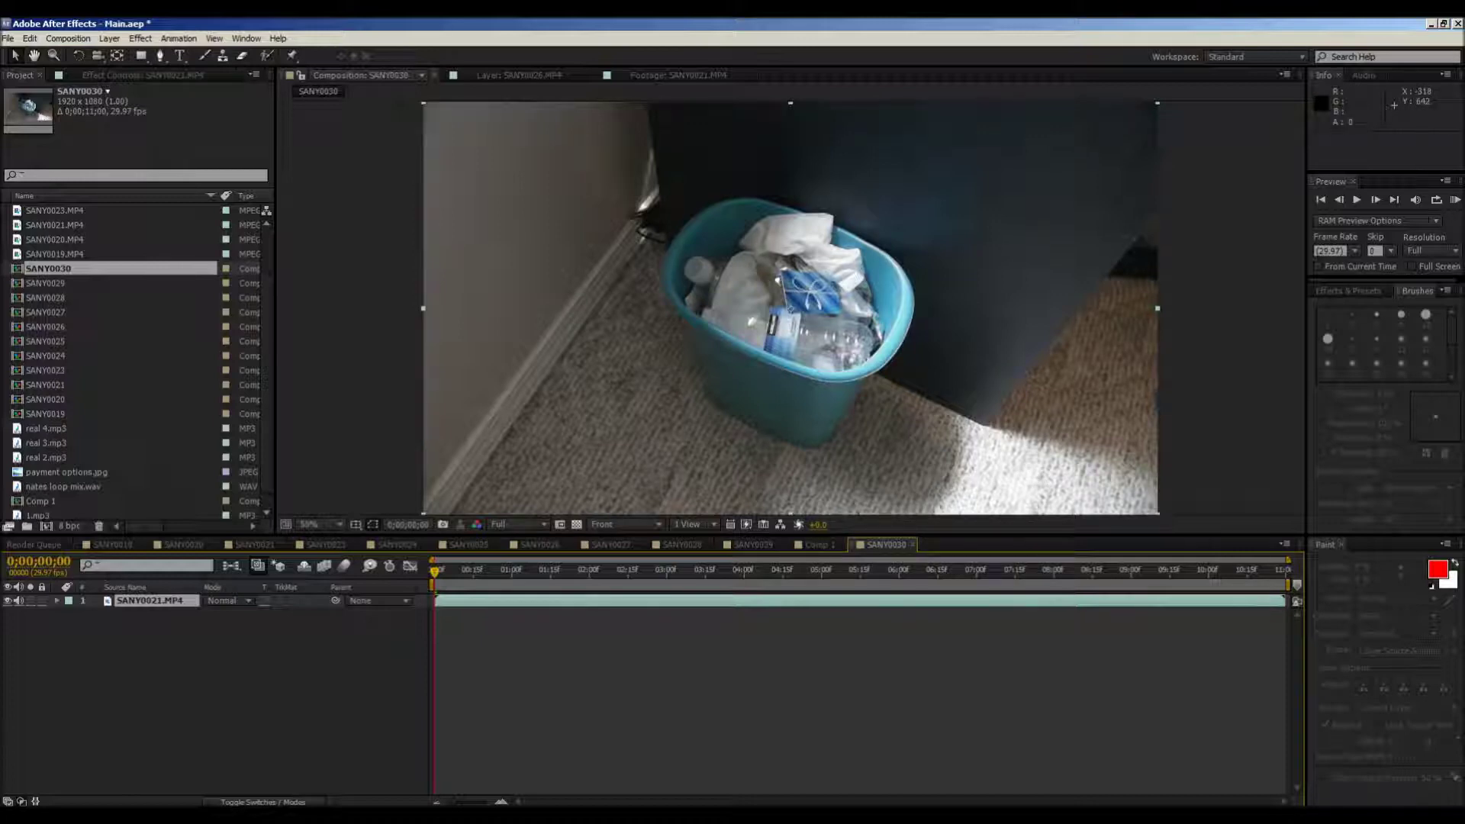
Step: Activate the Roto Brush and open the SANY0021.MP4 layer for close work on the gift card in the trash can
key("period")
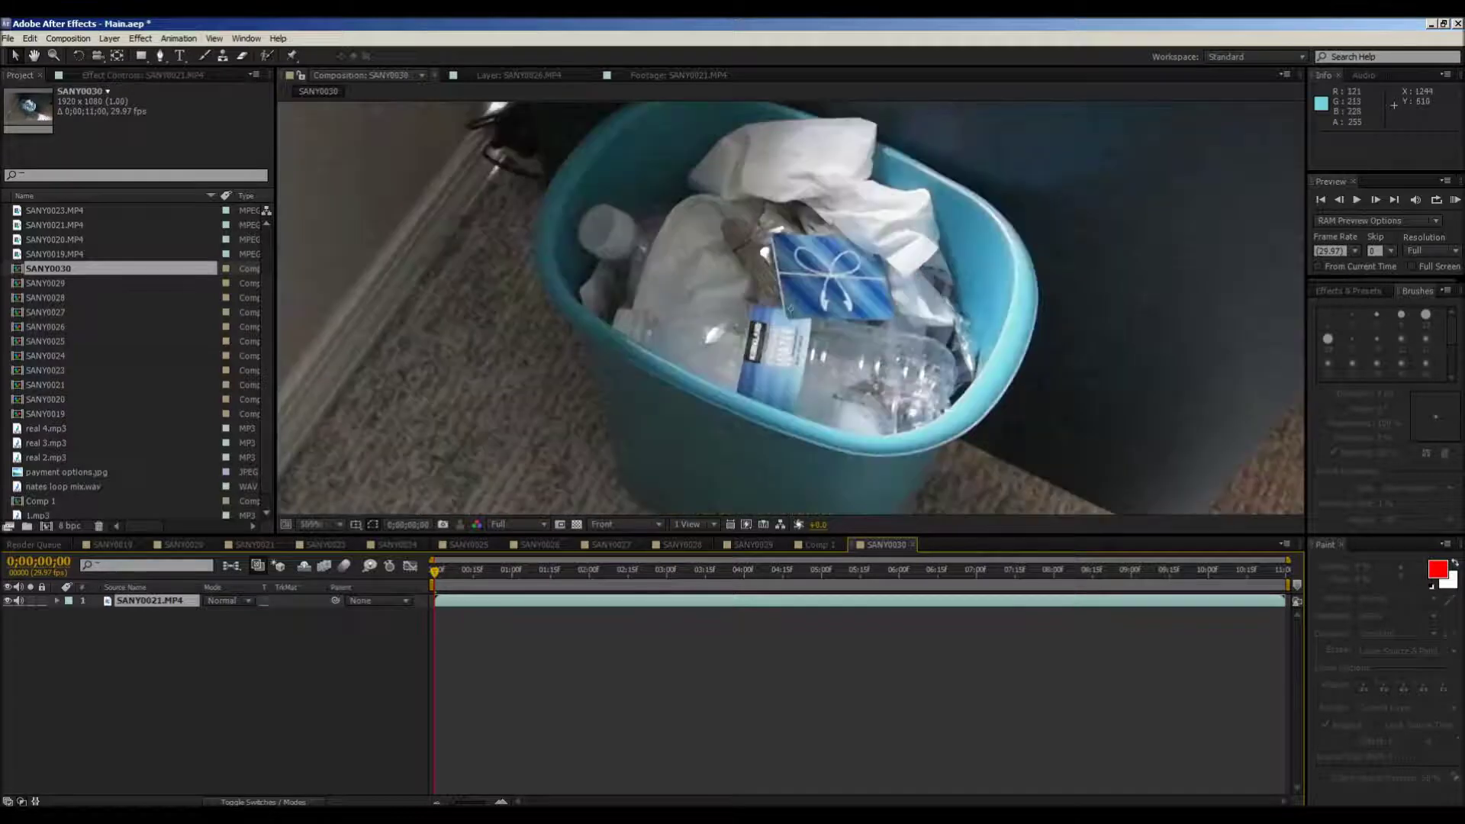
key("comma")
key("comma")
key("period")
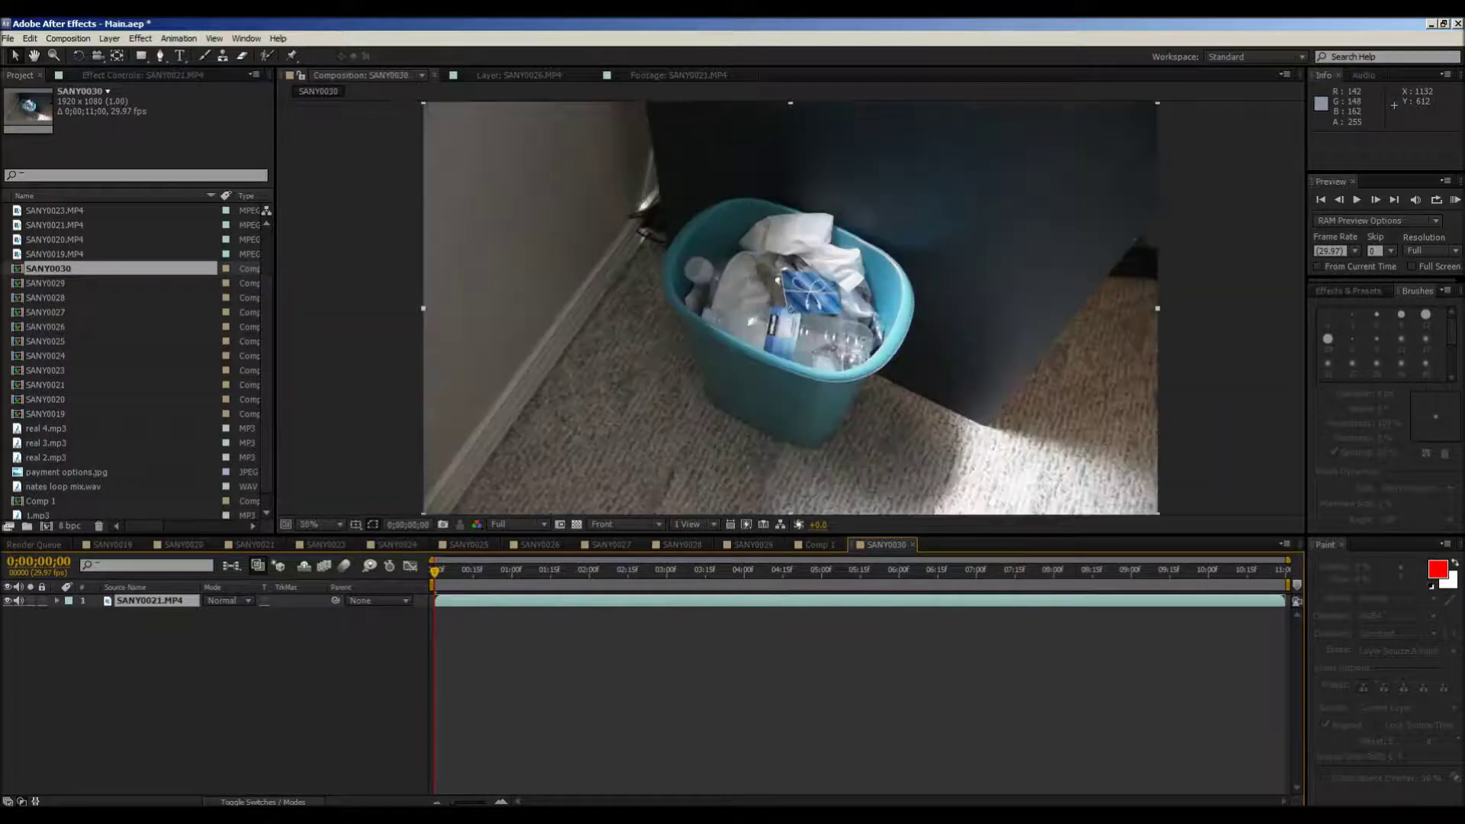
key("period")
left_click_drag(823, 232, 740, 272)
scroll(708, 347, "up", 2)
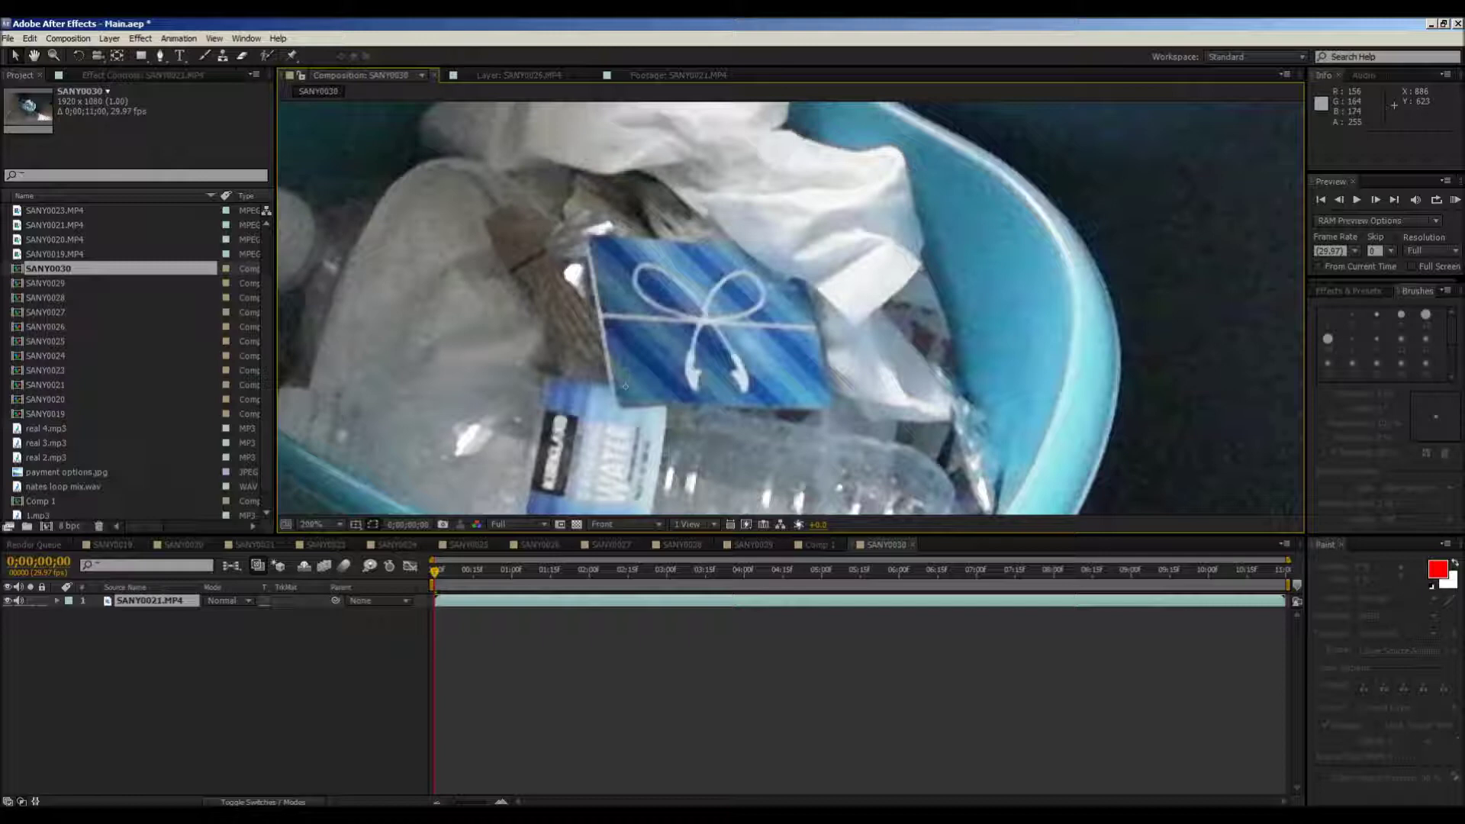
key("alt+w")
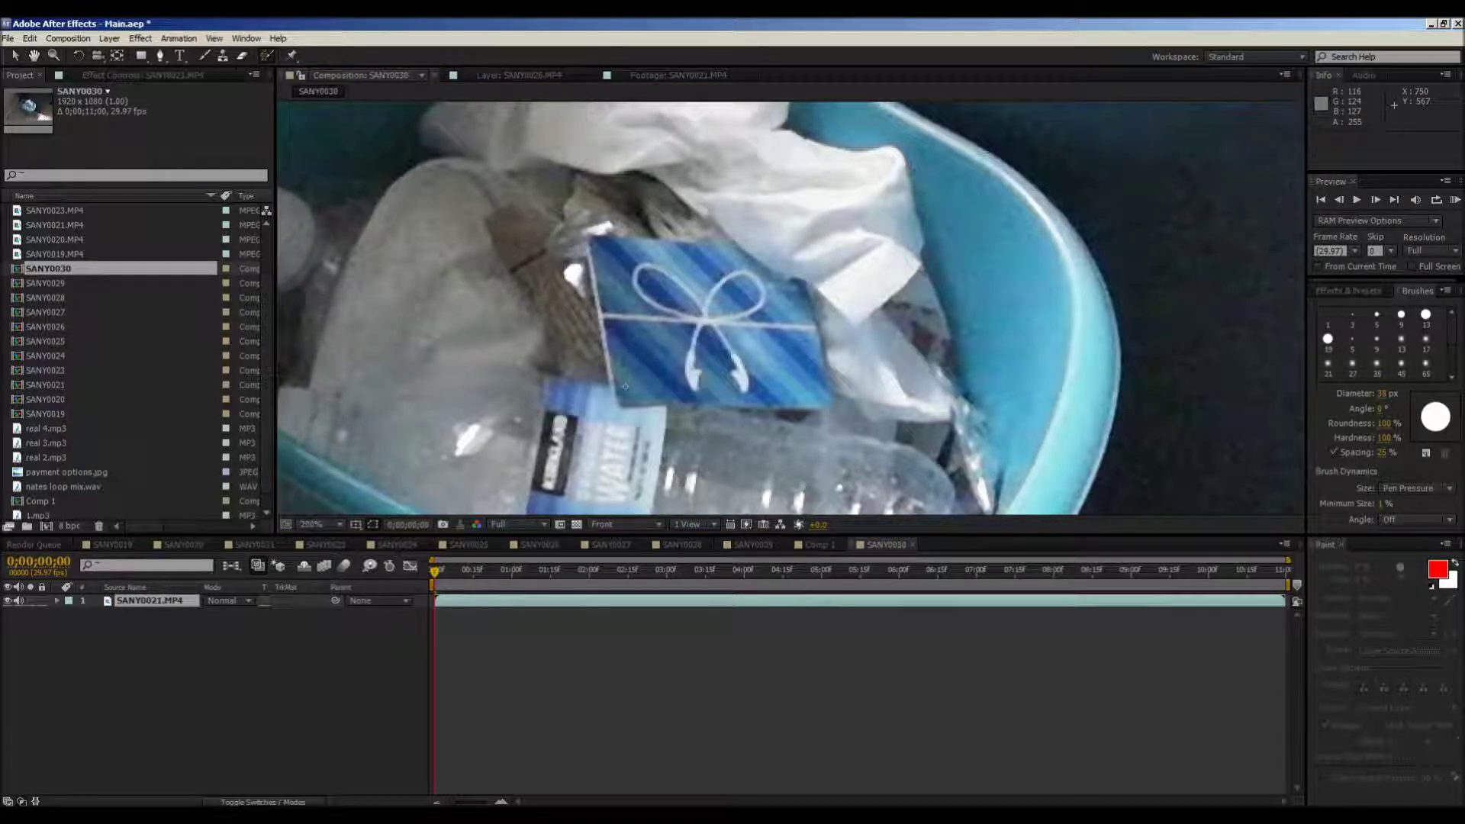
double_click(625, 387)
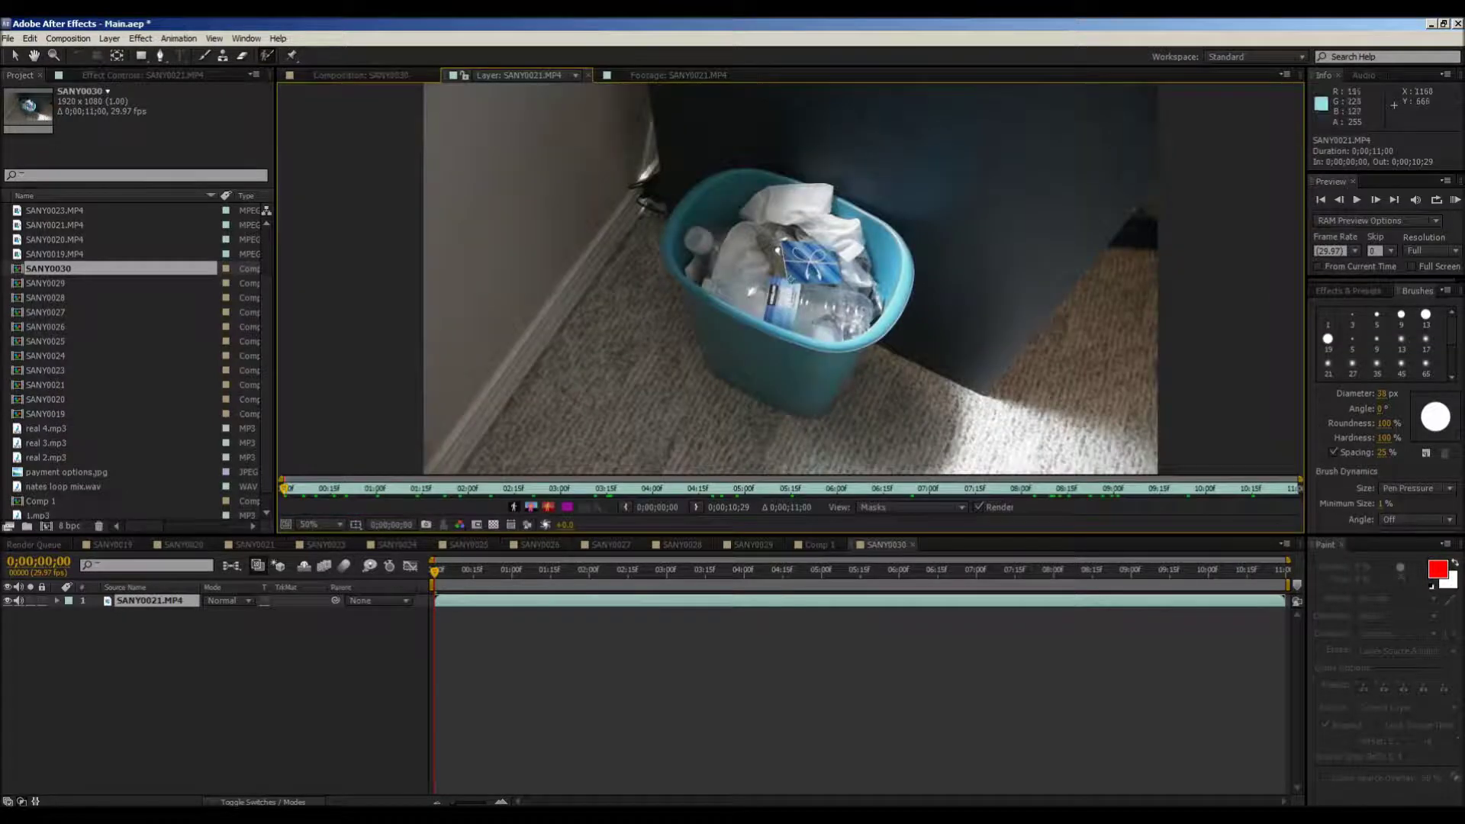
scroll(869, 326, "up", 2)
left_click_drag(882, 253, 800, 294)
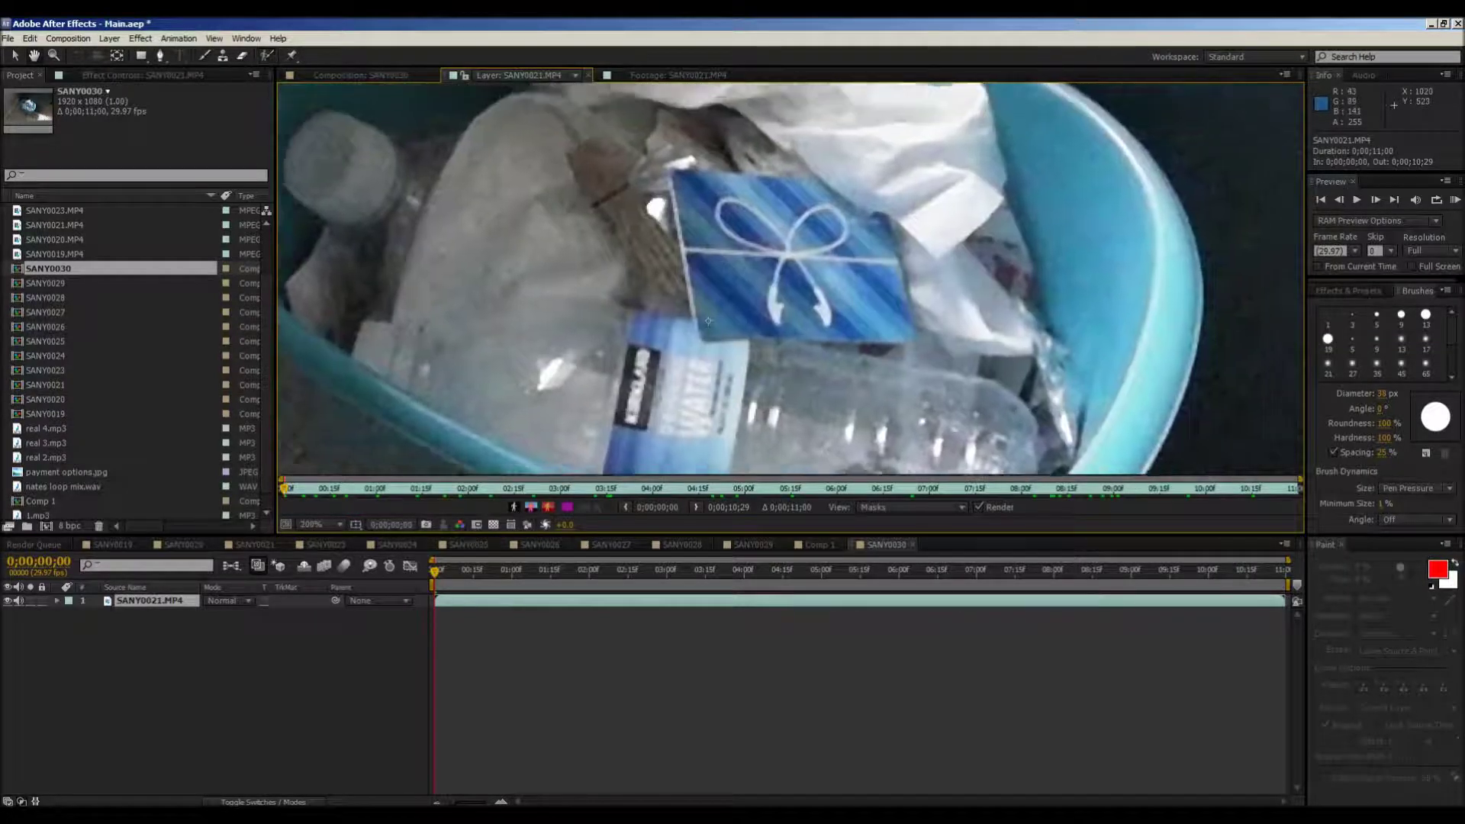
Step: Select the gift card as foreground with a Roto Brush stroke and reduce the brush diameter to 11 px
left_click_drag(708, 321, 673, 342)
mouse_move(696, 294)
left_mouse_down("ctrl")
mouse_move(682, 294)
mouse_move(703, 299)
mouse_move(687, 256)
mouse_move(745, 228)
mouse_move(828, 260)
mouse_move(751, 336)
mouse_move(709, 336)
left_mouse_up("ctrl")
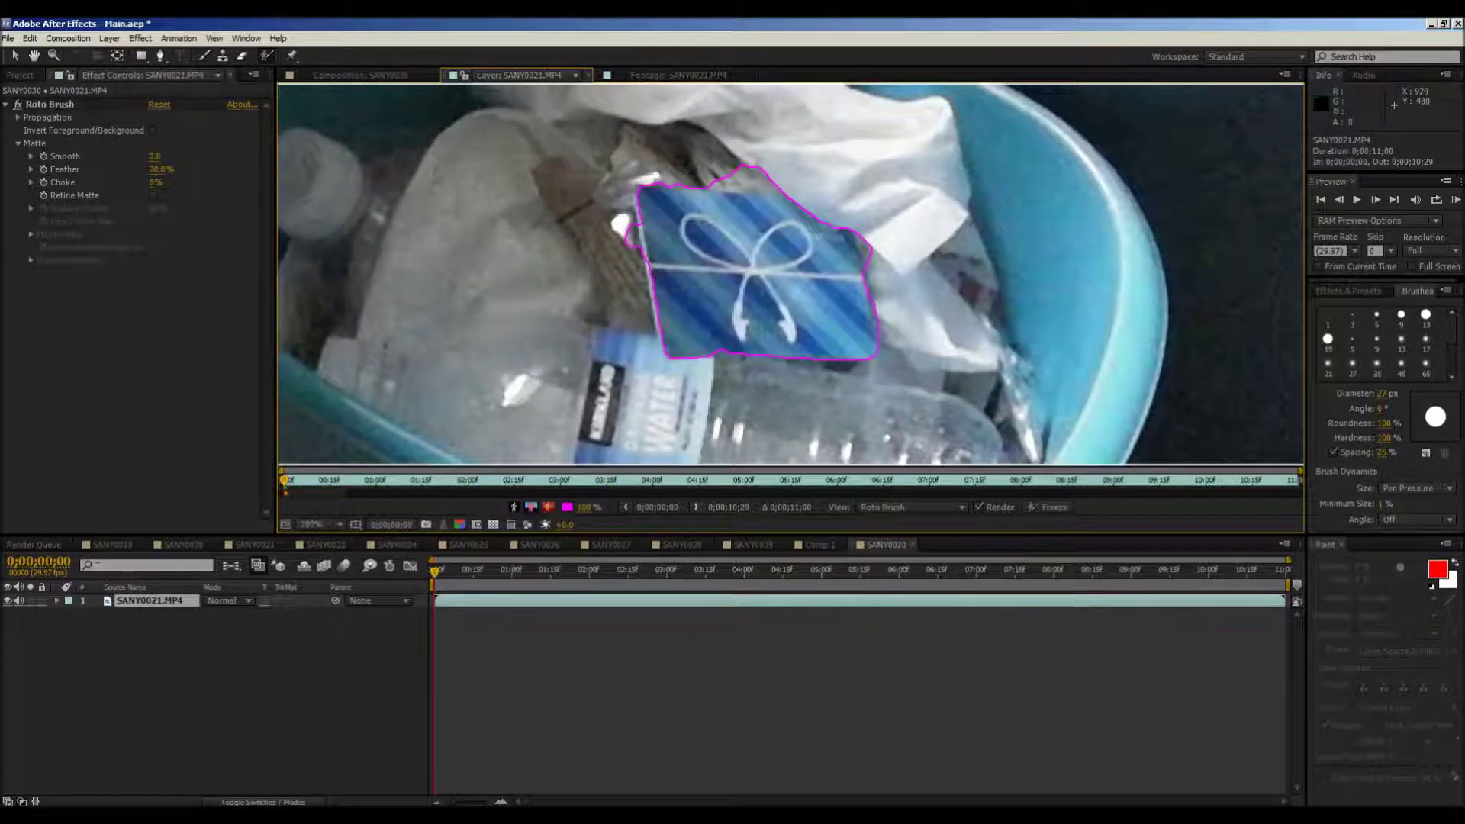
mouse_move(620, 246)
left_mouse_down()
mouse_move(615, 226)
mouse_move(665, 236)
mouse_move(628, 236)
mouse_move(613, 311)
left_mouse_up()
key("space")
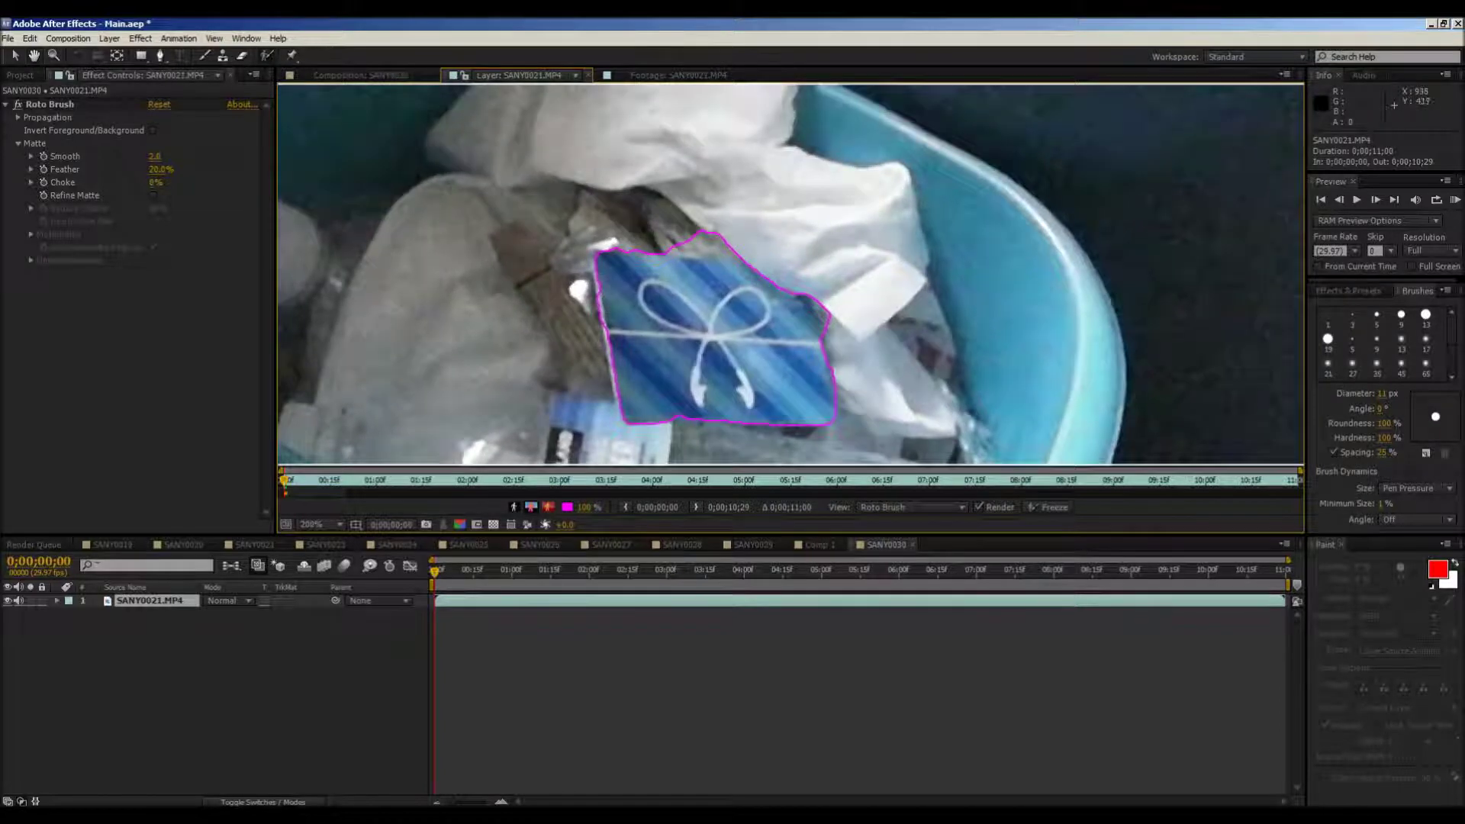
Step: Set the Roto Brush matte's Smooth value to 4
left_click(155, 156)
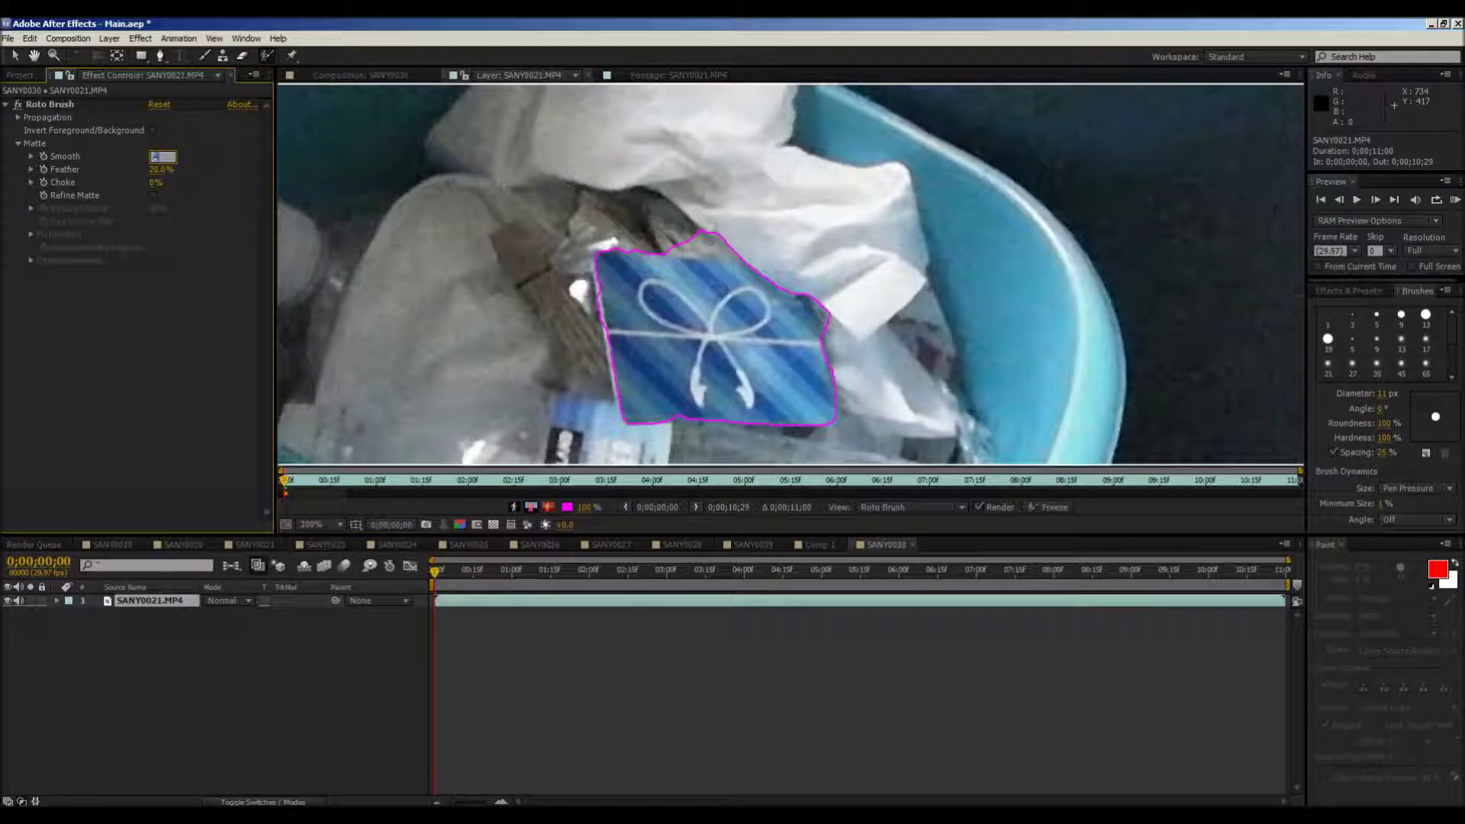
type("4")
key("Return")
Step: Trim the Roto Brush selection to the gift card's top edge and upper-right corner
key("period")
key("space")
left_click_drag(858, 217, 876, 171)
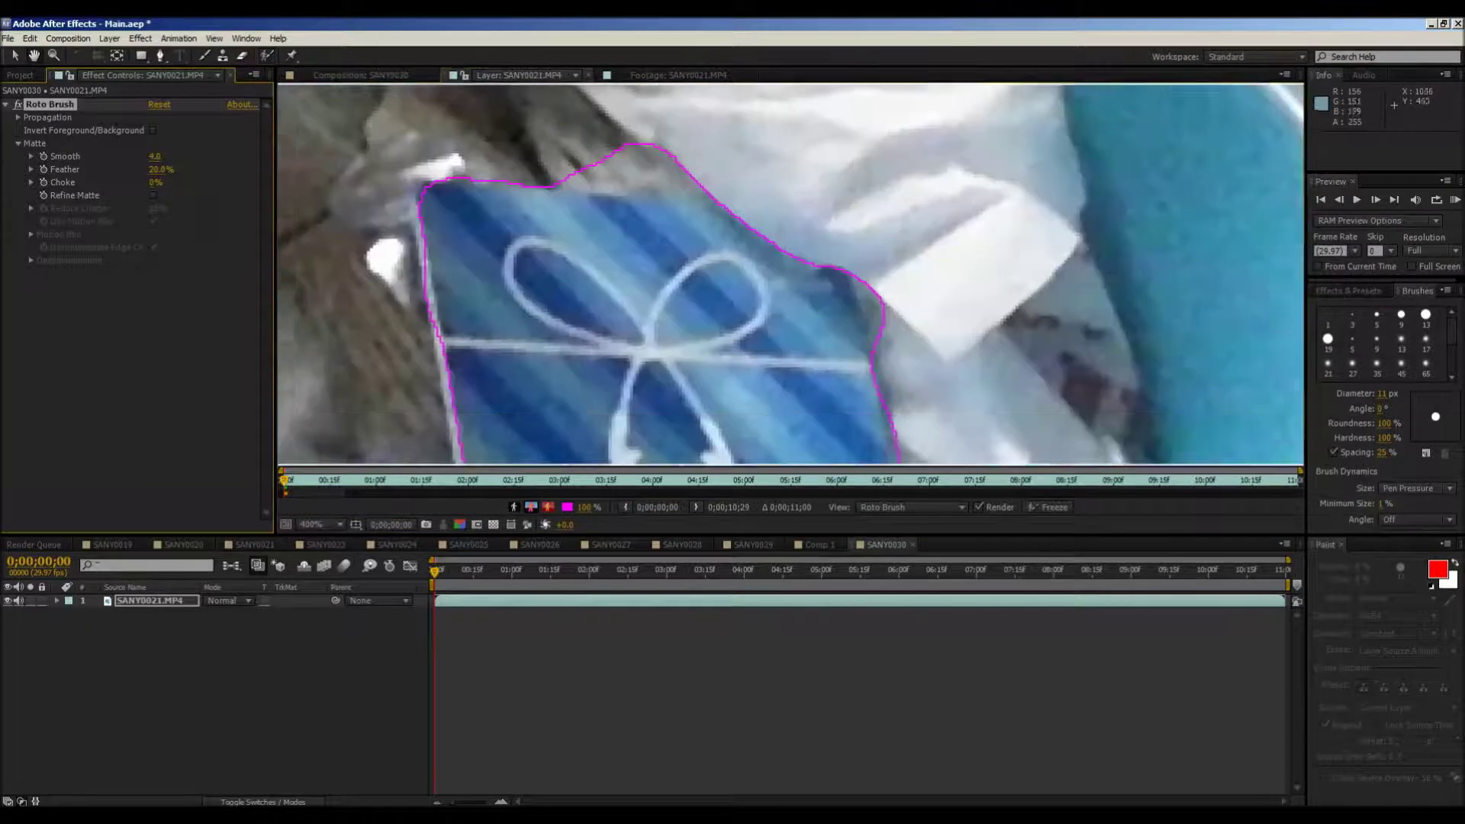
left_click_drag(577, 163, 715, 163)
key("space")
mouse_move(793, 267)
left_mouse_down()
mouse_move(710, 200)
mouse_move(806, 295)
left_mouse_up()
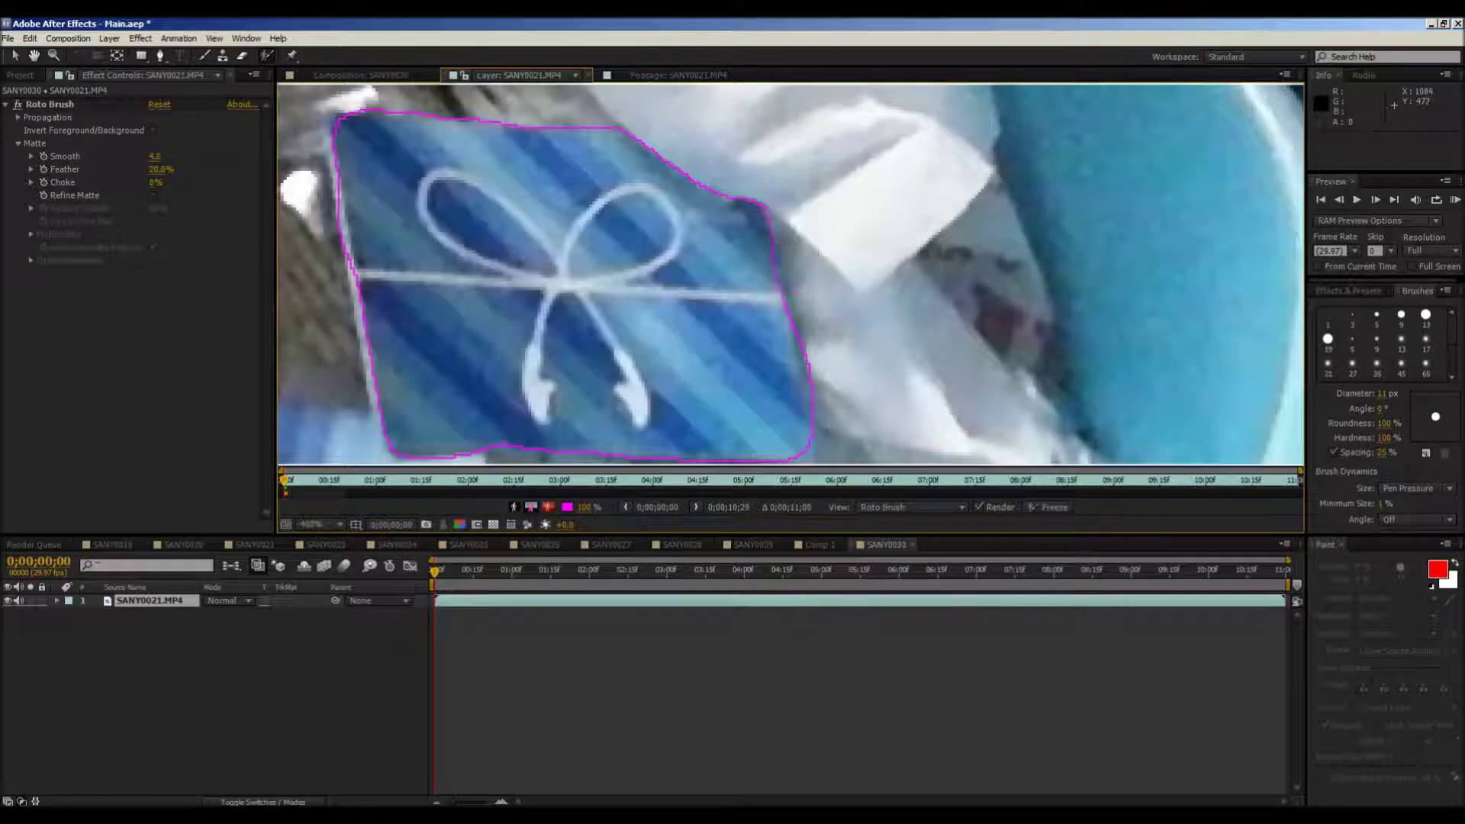
Step: Extend the Roto Brush selection to the gift card's left edge and fill the notch along its bottom edge
mouse_move(744, 207)
left_mouse_down()
mouse_move(772, 368)
mouse_move(714, 109)
left_mouse_up()
key("space")
key("space")
left_click_drag(450, 168, 668, 294)
left_click_drag(984, 298, 1083, 380)
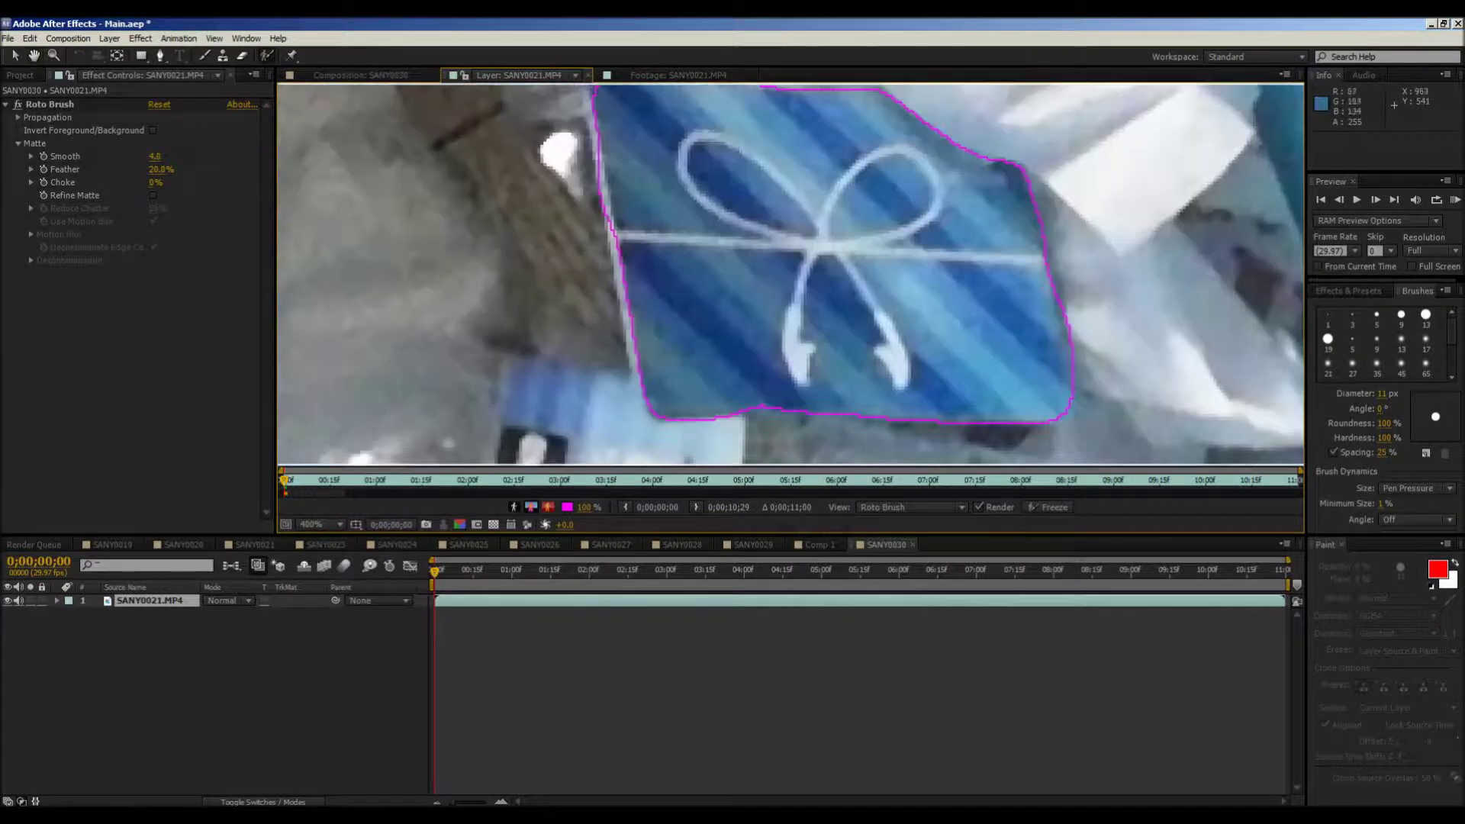
mouse_move(656, 418)
left_mouse_down()
mouse_move(622, 187)
mouse_move(587, 336)
mouse_move(621, 155)
left_mouse_up()
key("space")
left_click_drag(712, 399, 780, 398)
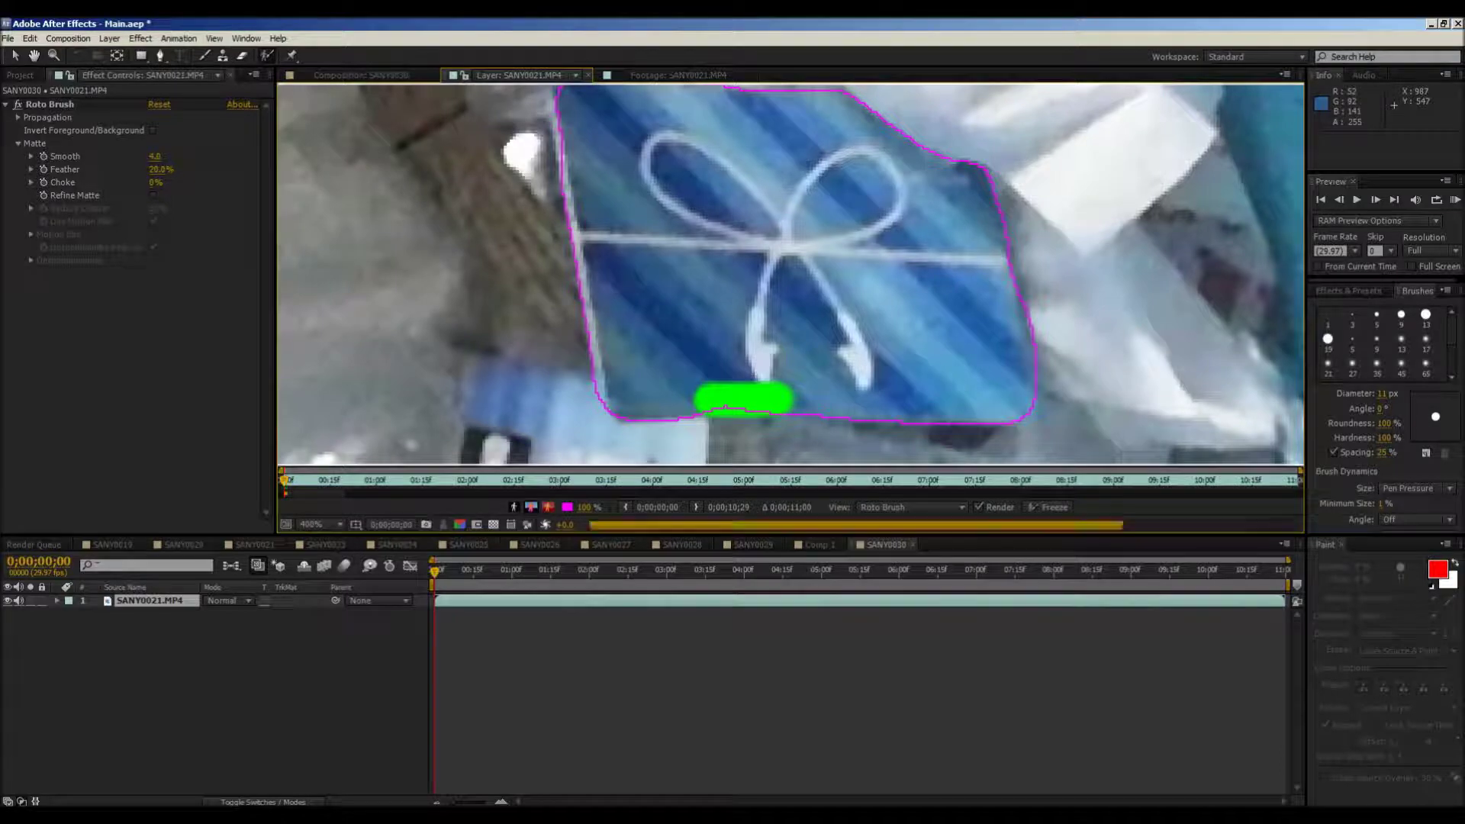
Step: Refine the selection at the gift card's upper-left corner and advance the layer to the next frame
key("space")
mouse_move(795, 99)
left_mouse_down()
mouse_move(751, 286)
mouse_move(783, 311)
mouse_move(783, 203)
left_mouse_up()
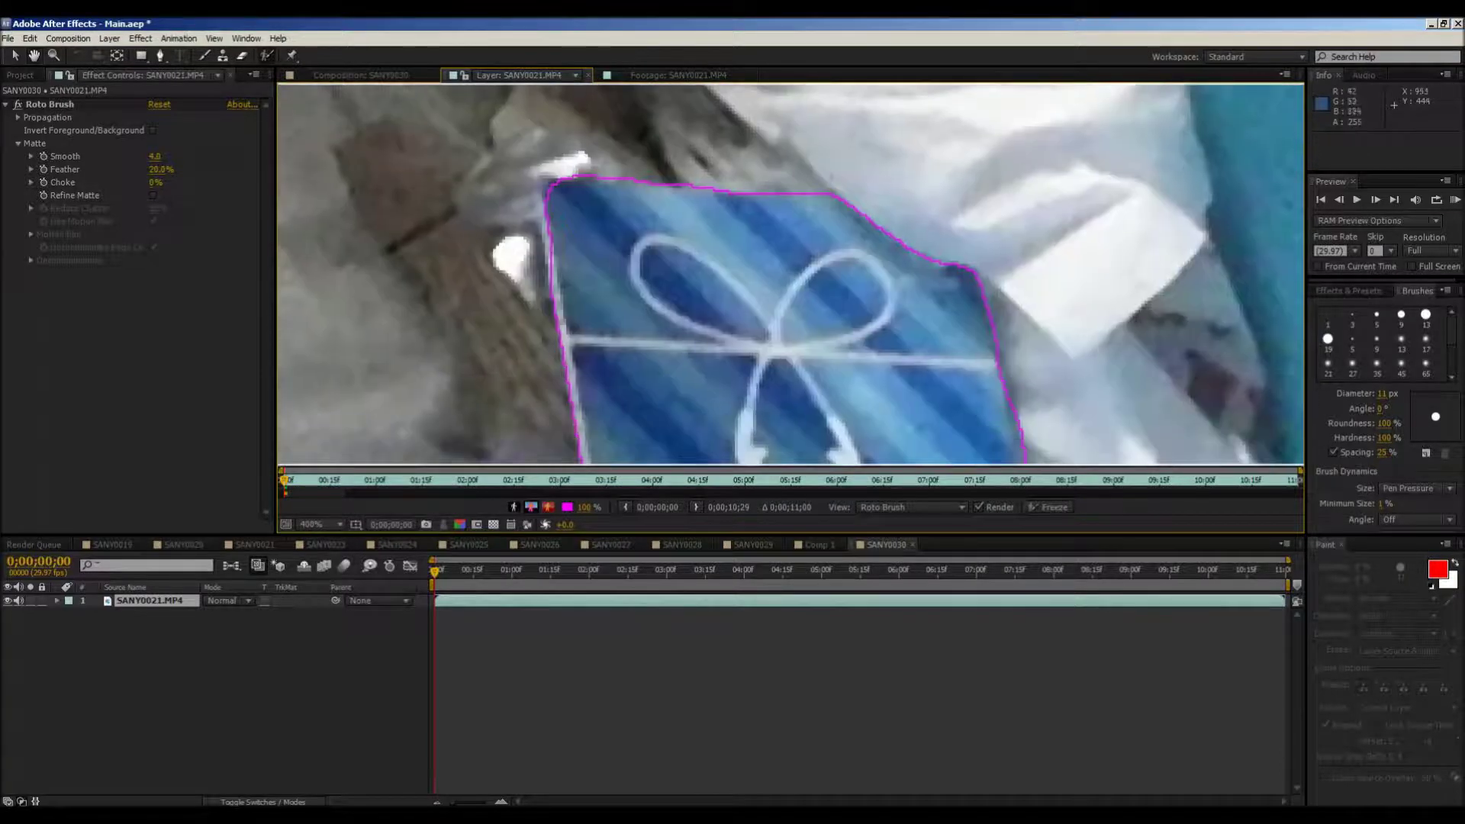
left_click(556, 196)
scroll(791, 274, "down", 3)
scroll(791, 274, "up", 3)
left_click_drag(893, 278, 669, 243)
scroll(668, 243, "up", 1)
scroll(790, 274, "down", 2)
left_click_drag(790, 274, 848, 276)
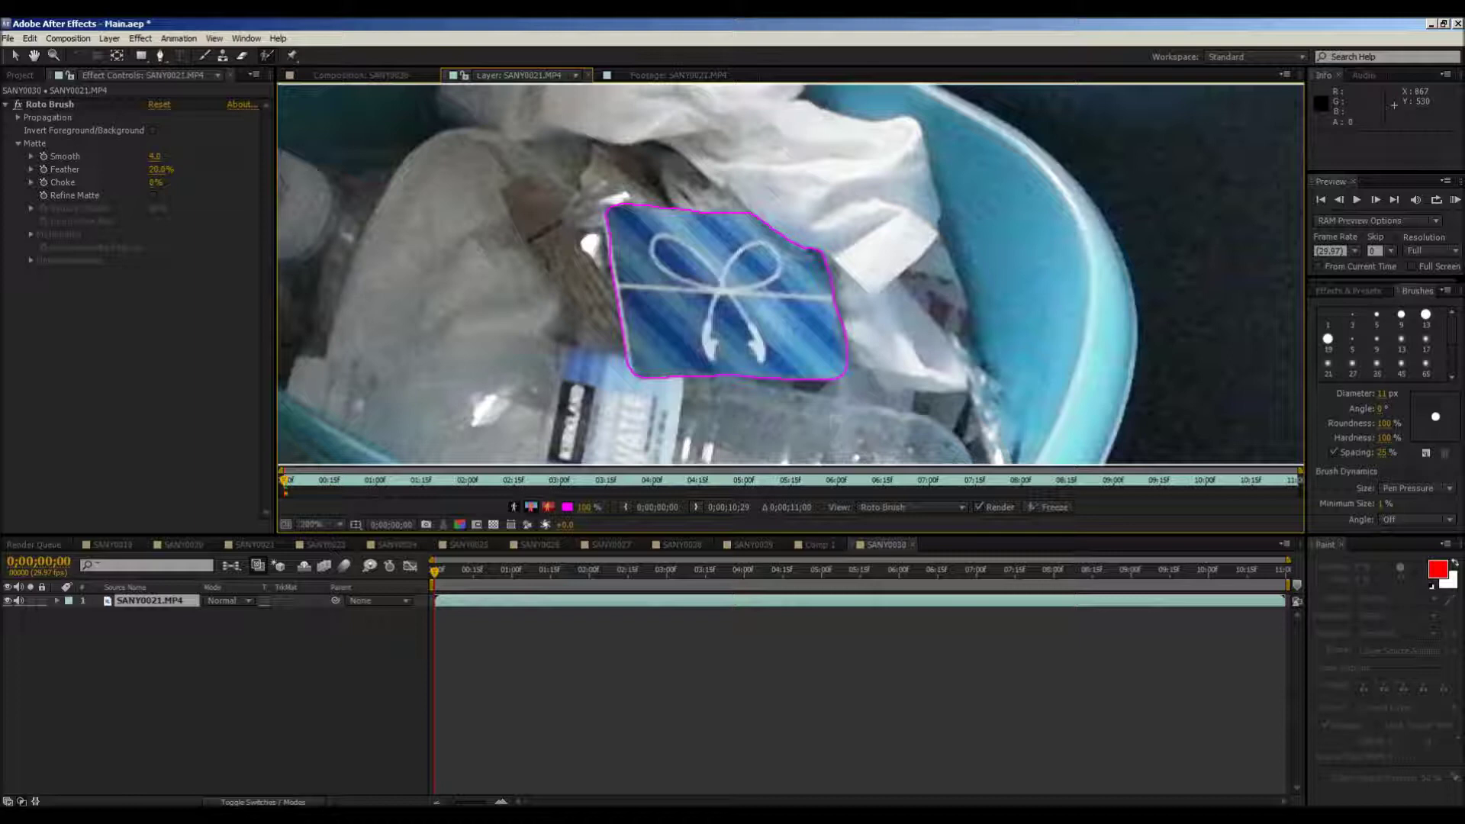
key("Page_Down")
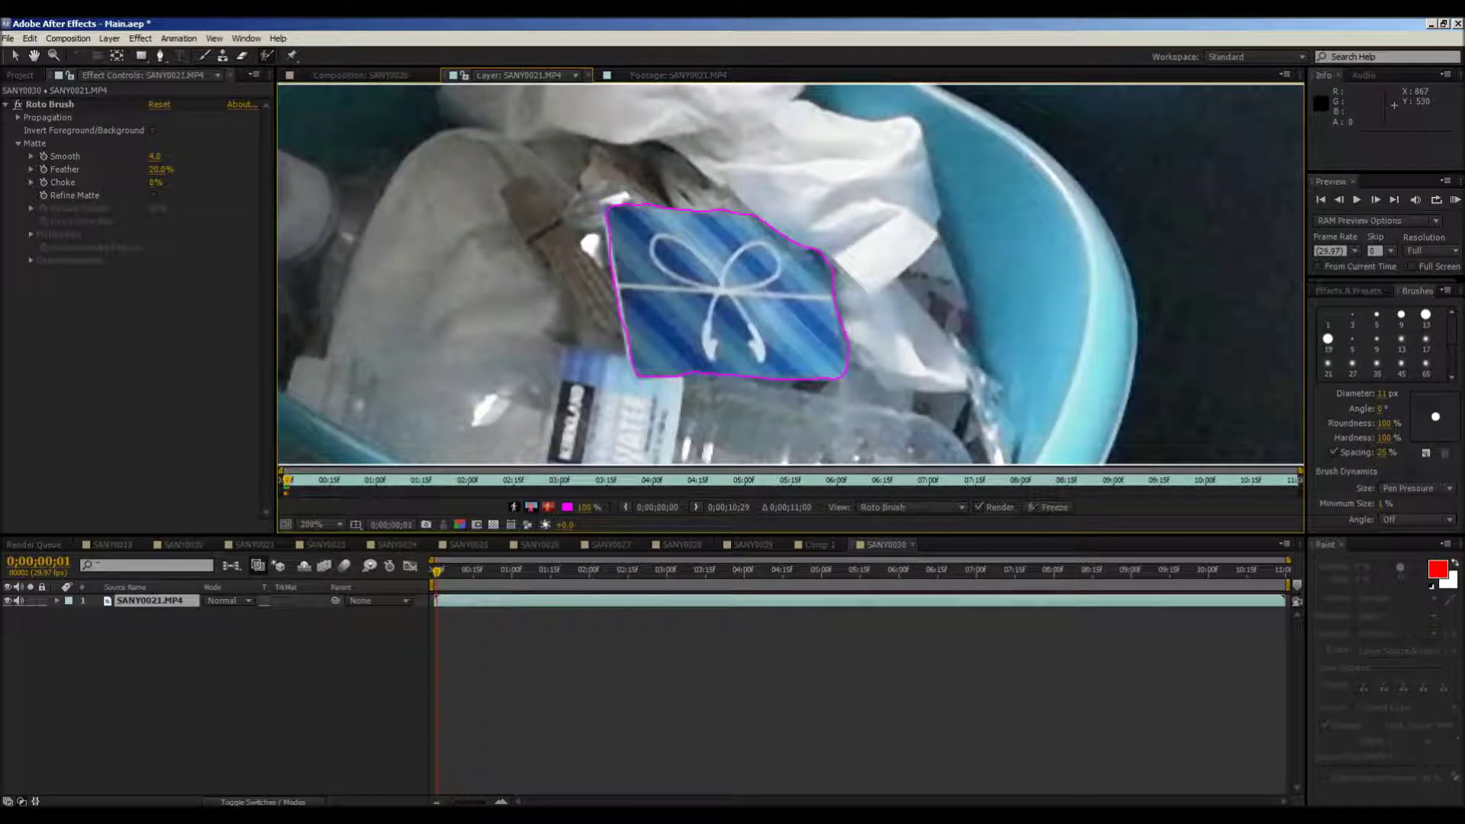
Step: Refine the Roto Brush selection at the gift card's upper-left corner on the second frame and inspect its outline up close
left_click(615, 217)
left_click(696, 369)
left_click_drag(590, 243, 597, 263)
scroll(786, 183, "up", 2)
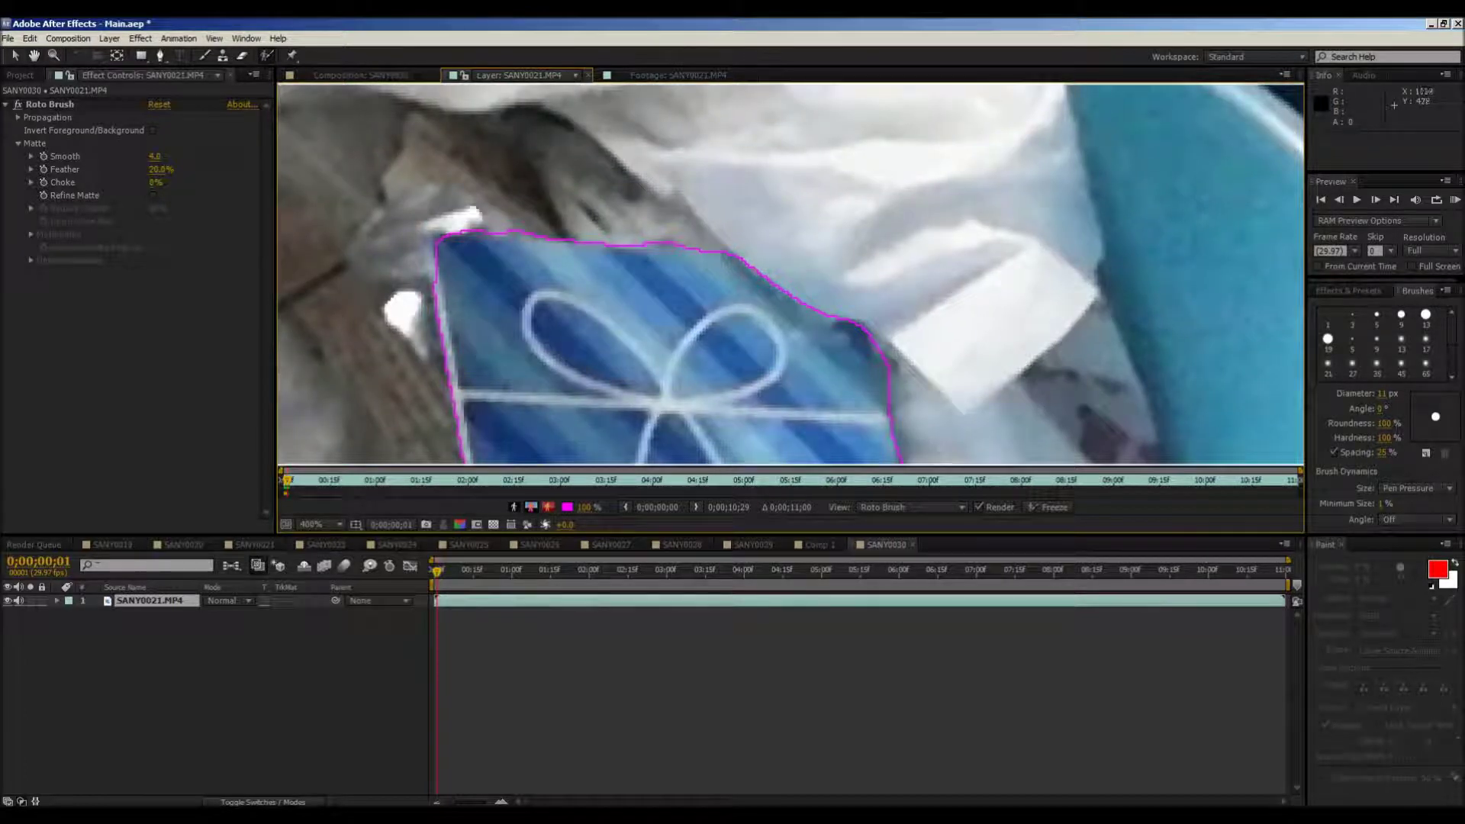
scroll(790, 273, "down", 2)
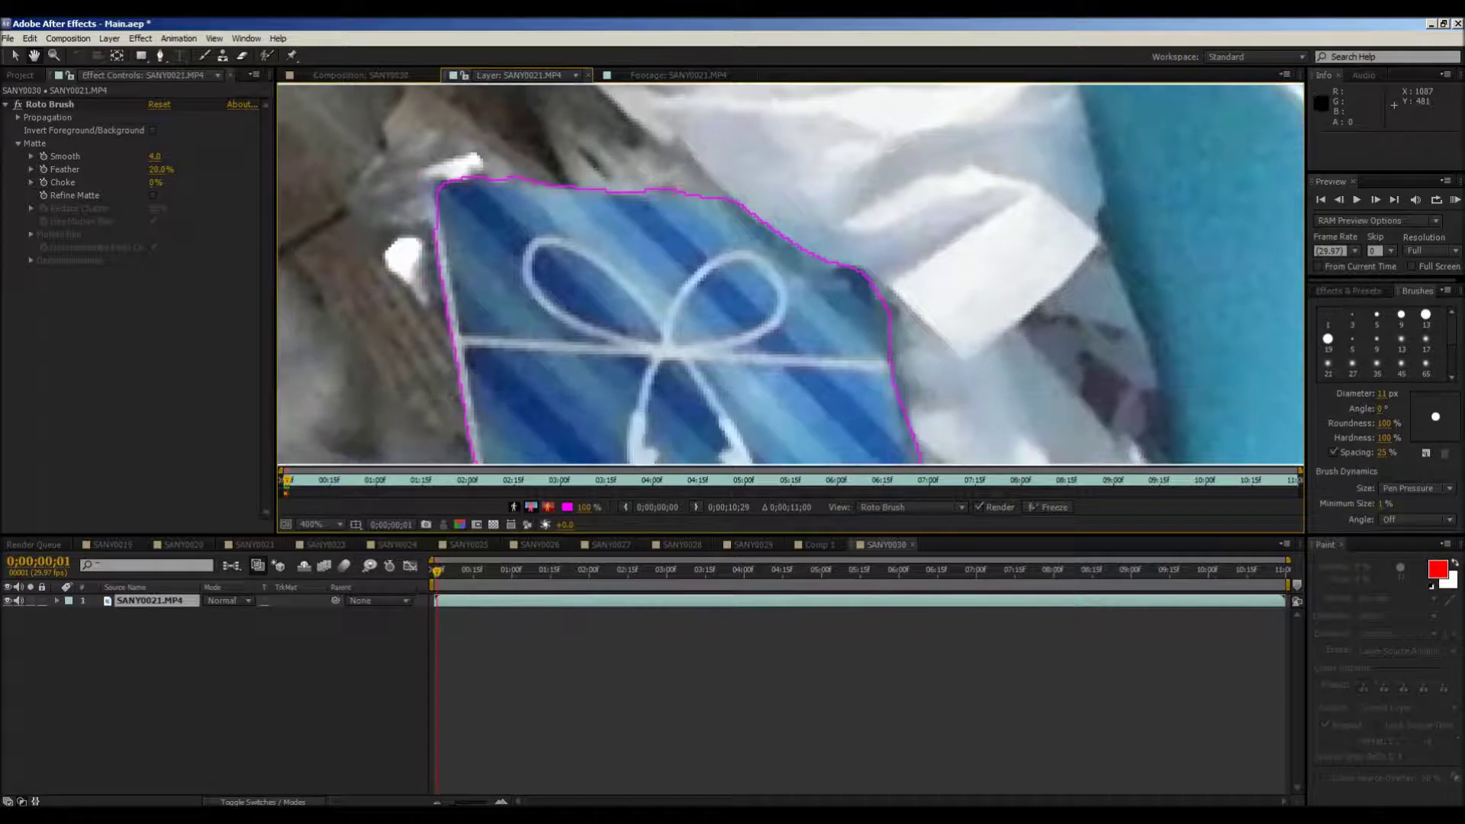
key("space")
left_click_drag(771, 316, 790, 388)
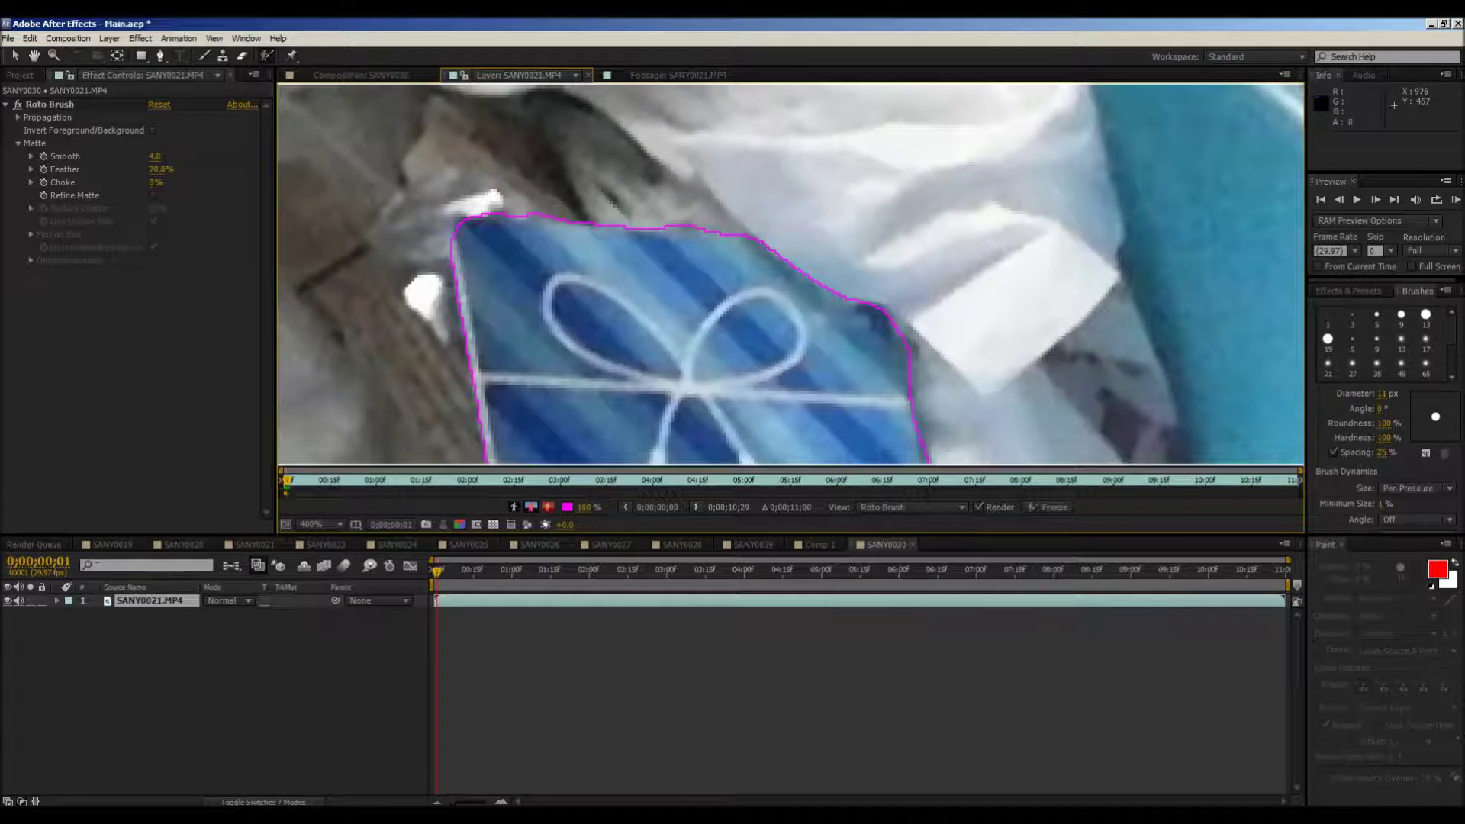
key("comma")
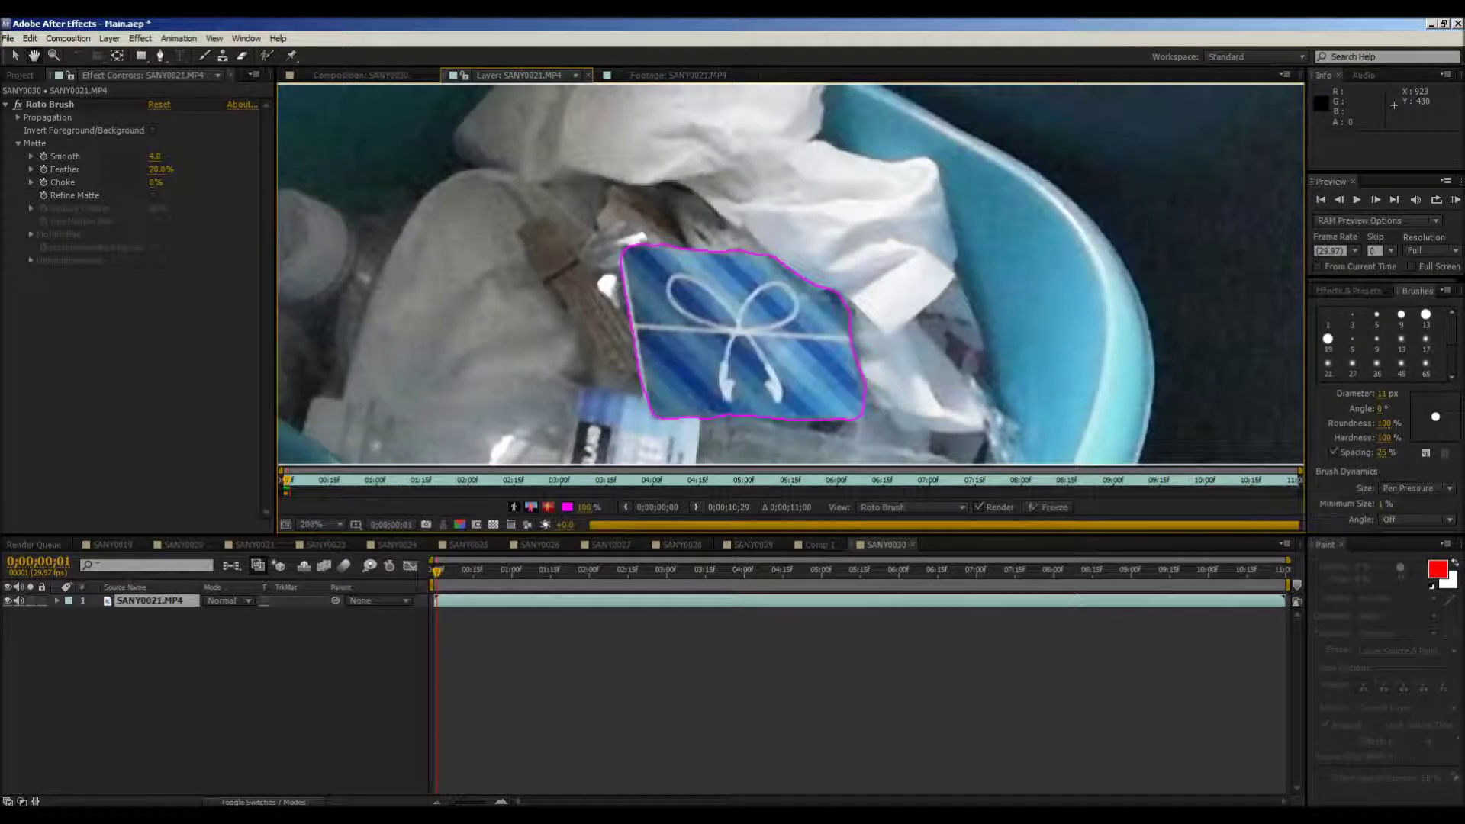
Step: Advance frame by frame to 0;00;00;07 and correct the Roto Brush selection at the gift card's upper-right corner
key("Page_Down")
key("Page_Down")
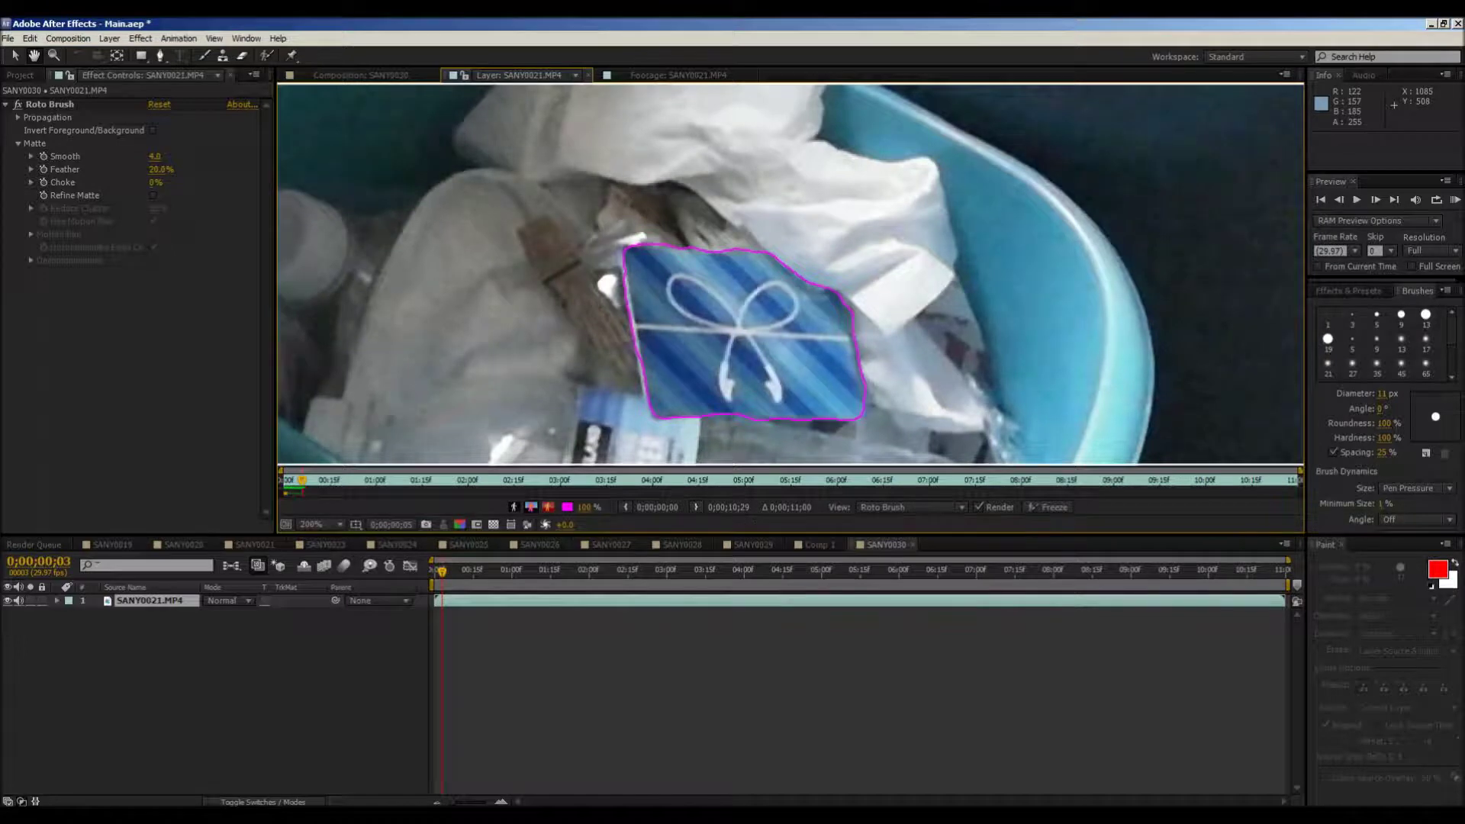
key("space")
left_click_drag(861, 325, 852, 307)
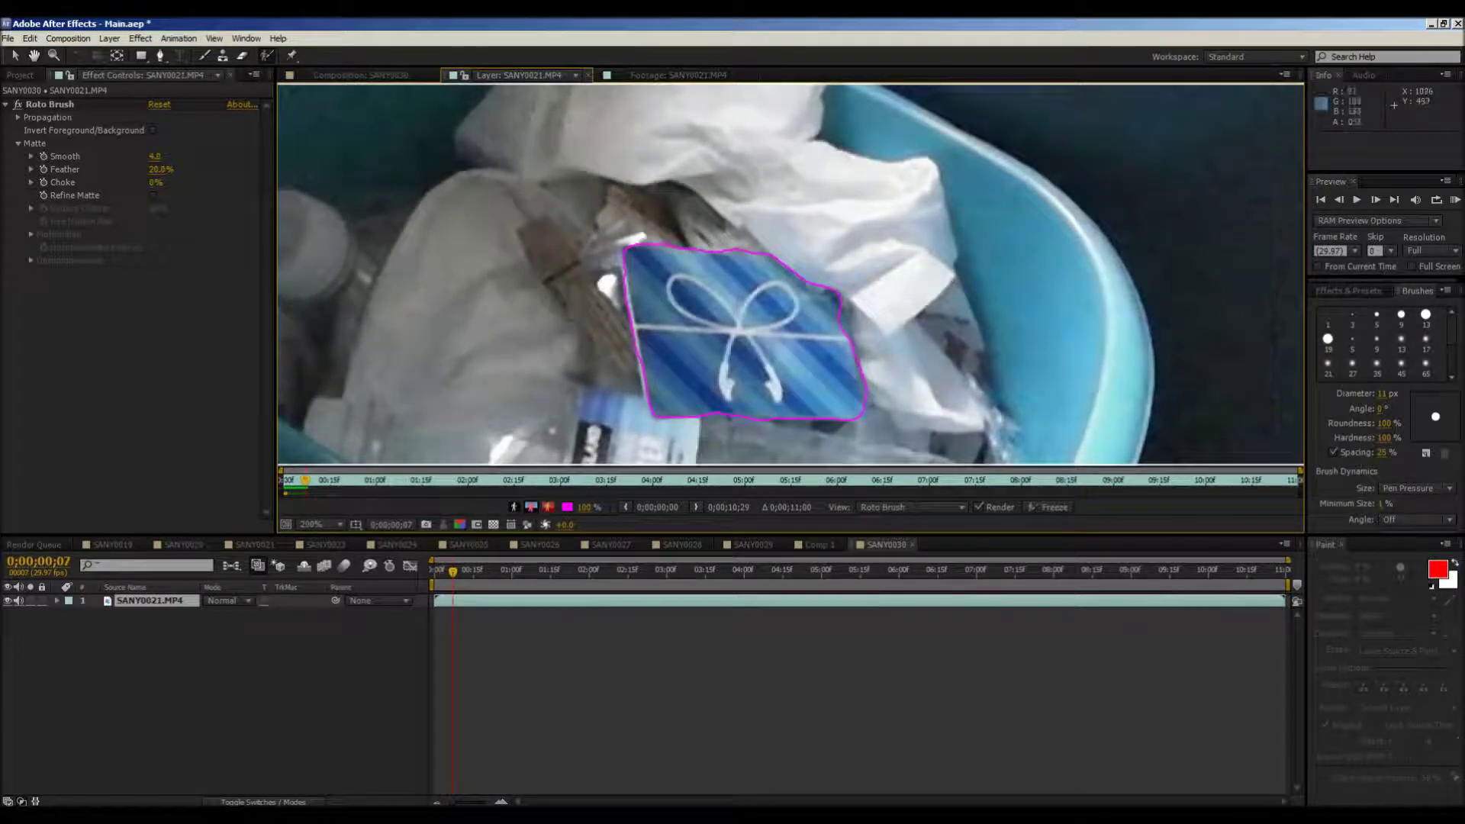
left_click_drag(835, 312, 843, 329)
key("space")
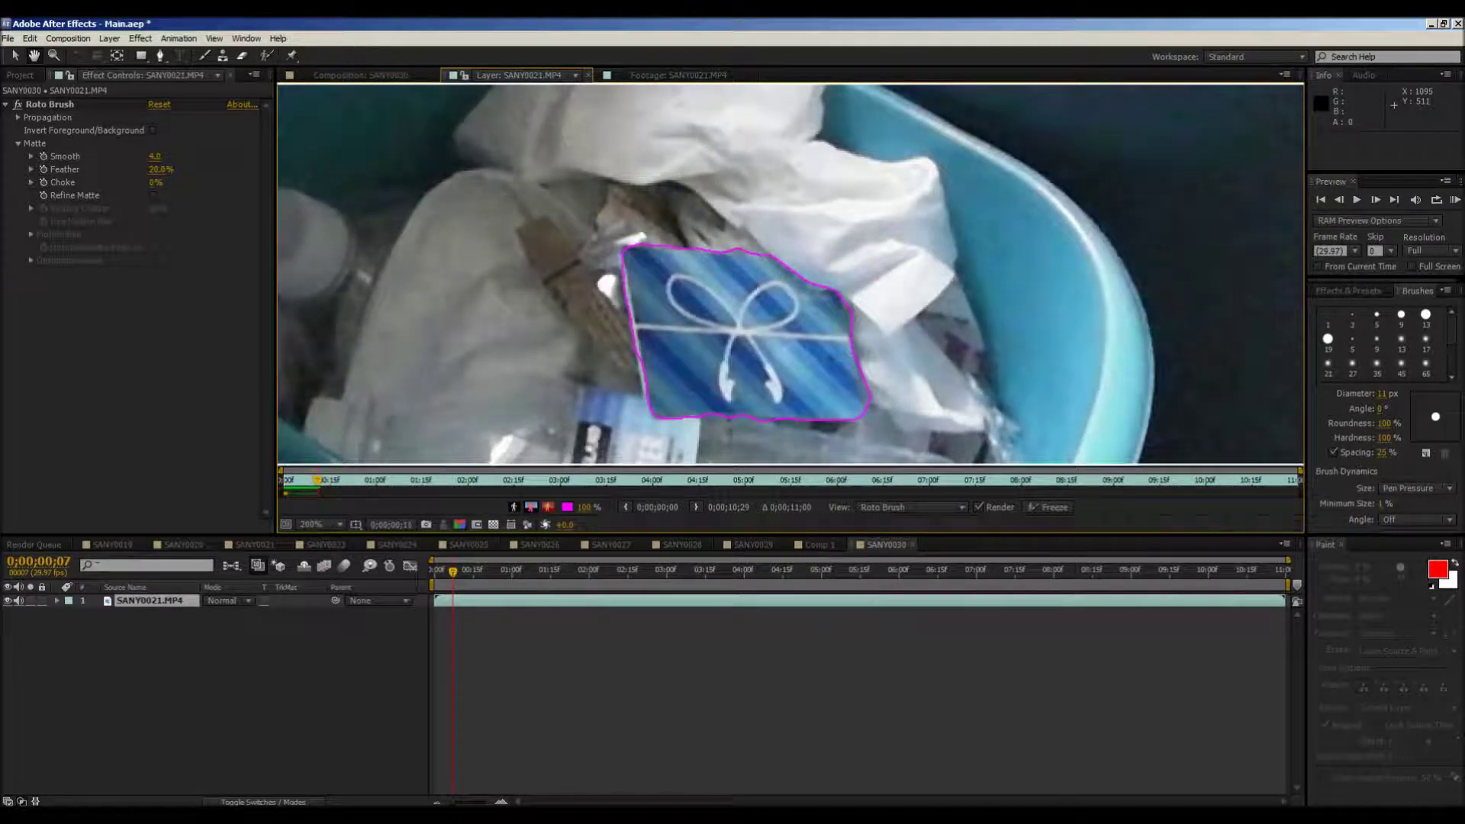
Step: Continue propagating the selection and refine it along the gift card's left edge and lower-left corner
key("Page_Down")
left_click_drag(647, 369, 659, 394)
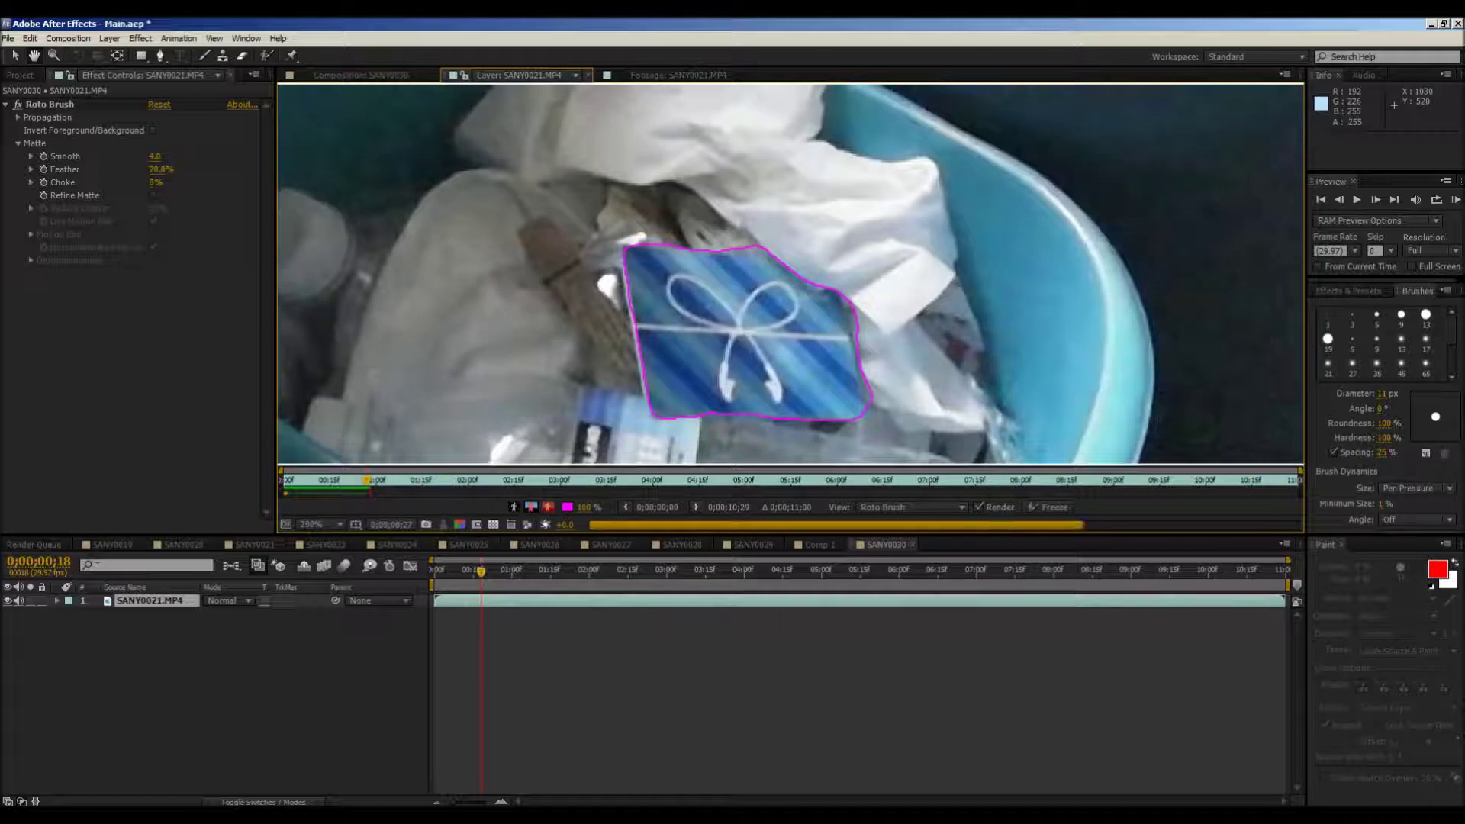
mouse_move(656, 401)
left_mouse_down()
mouse_move(646, 316)
mouse_move(647, 307)
left_mouse_up()
key("Page_Down")
key("Page_Down")
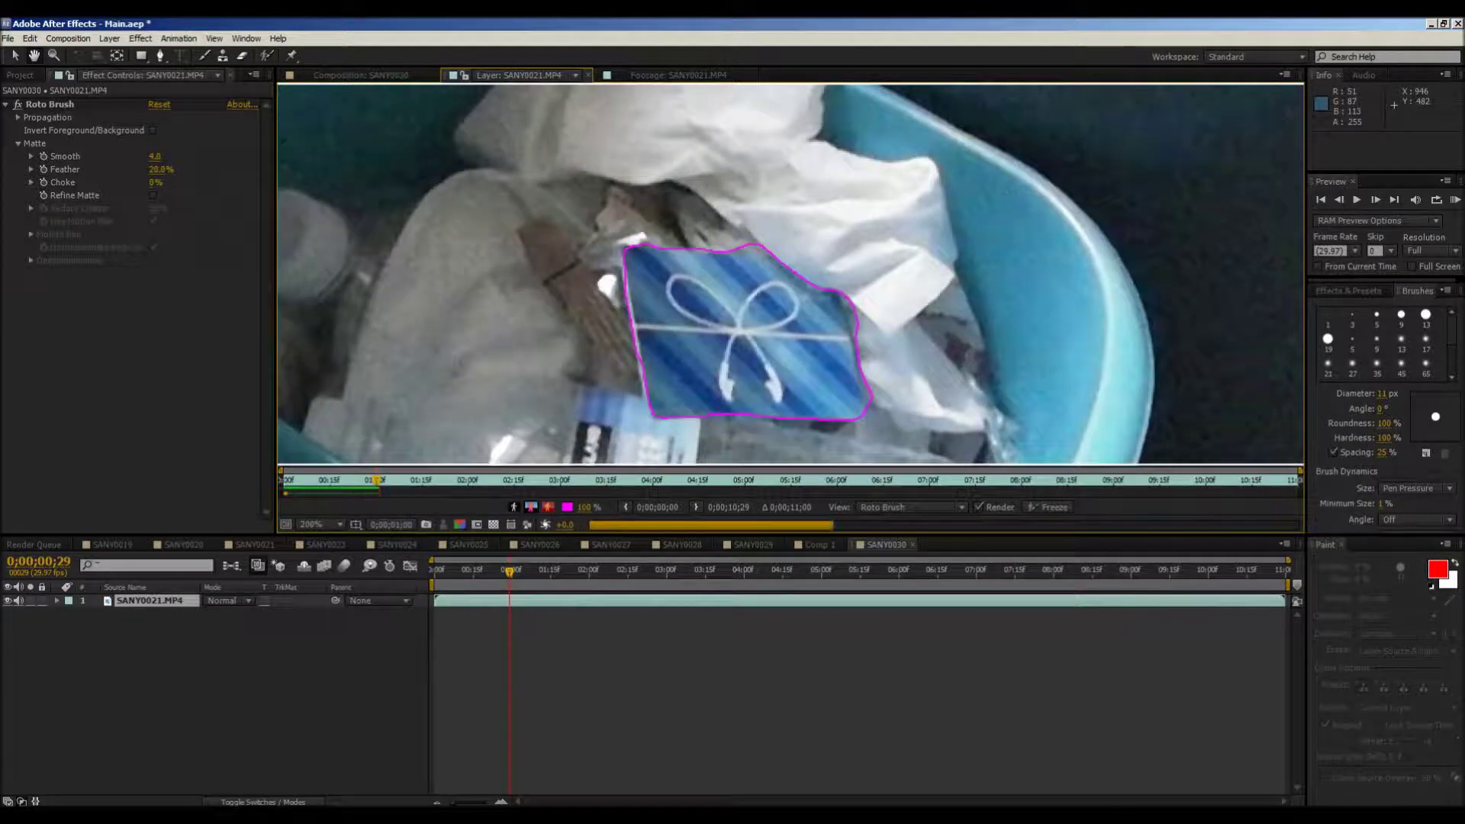
Step: Advance to 0;00;01;07 and clean up the Roto Brush selection at the gift card's upper-right corner and top edge
key("Page_Down")
key("Page_Down")
key("Page_Down")
key("Page_Down")
key("Page_Down")
key("Page_Down")
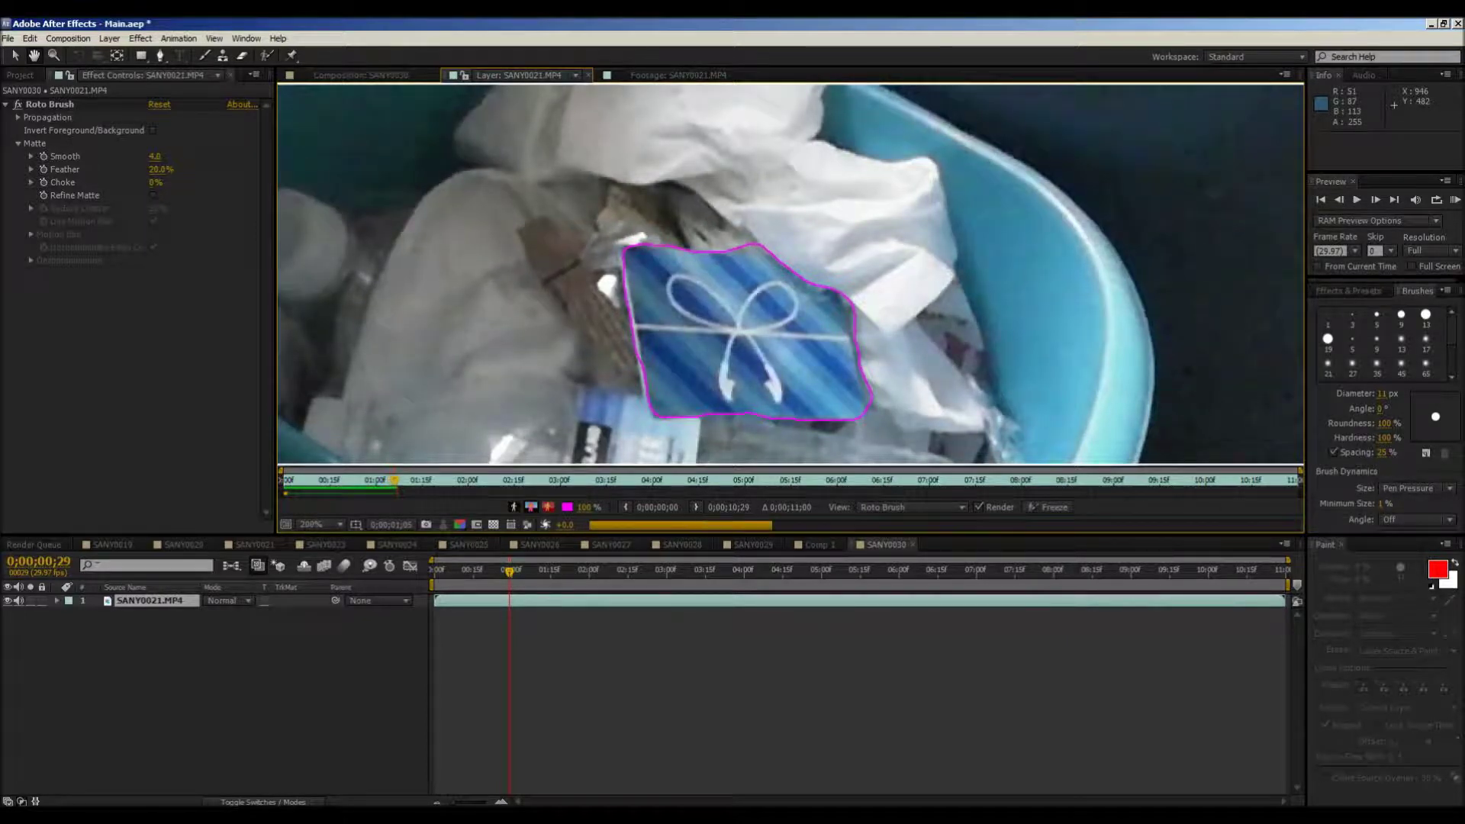
left_click_drag(865, 319, 858, 270)
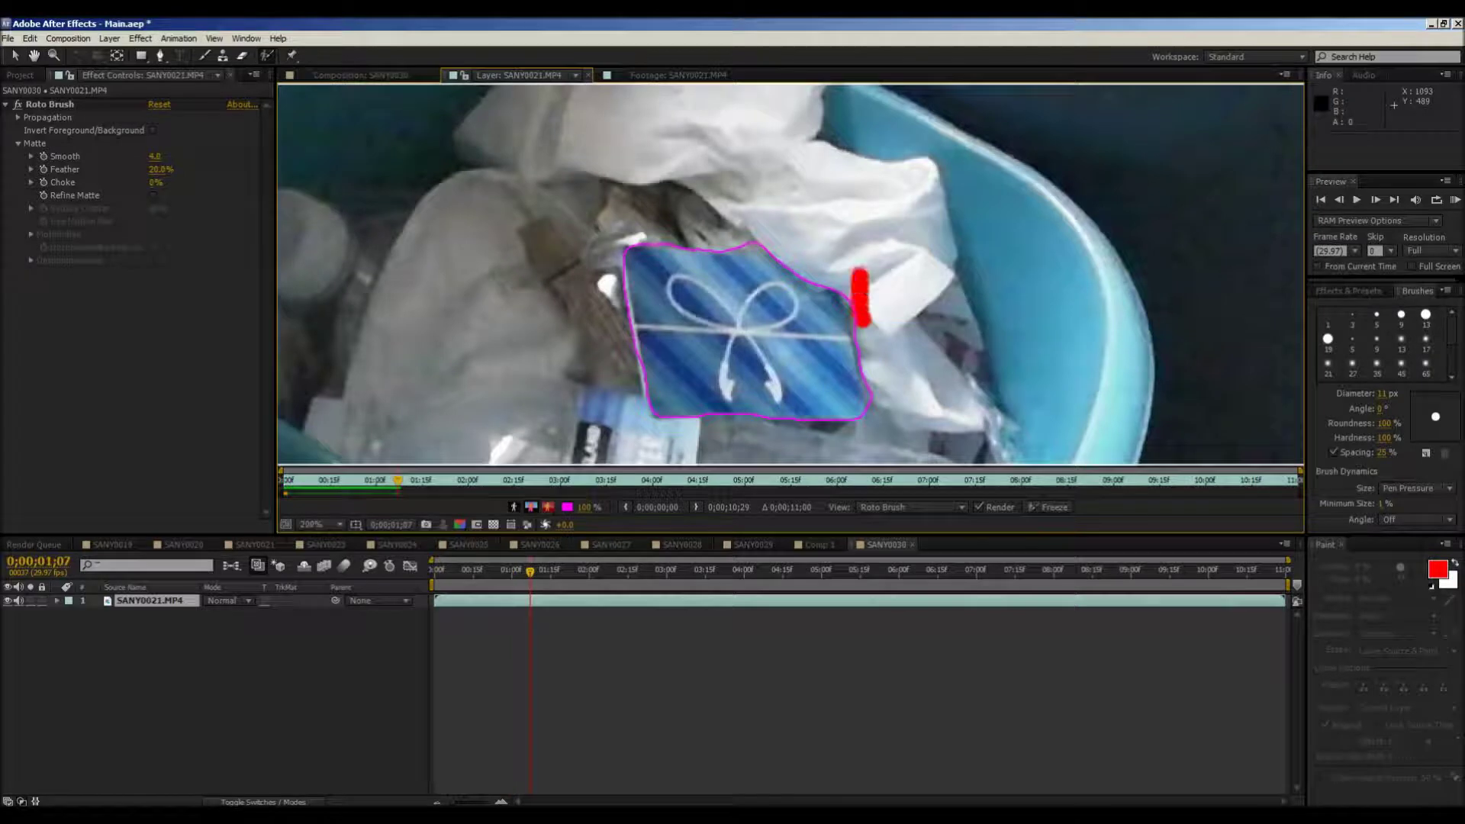
key("super")
key("super")
left_click_drag(736, 242, 794, 234)
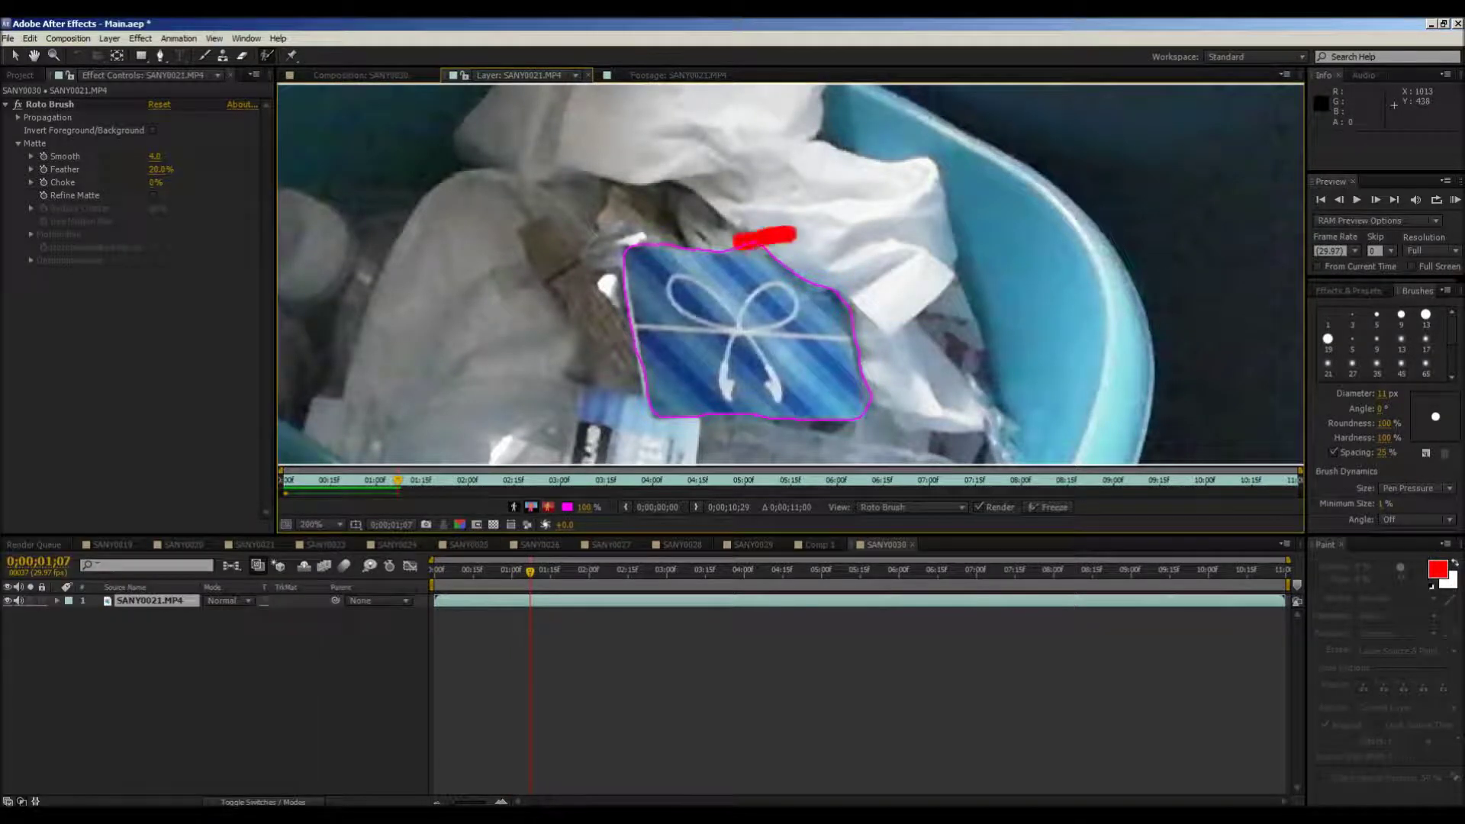
left_click_drag(740, 266, 834, 327)
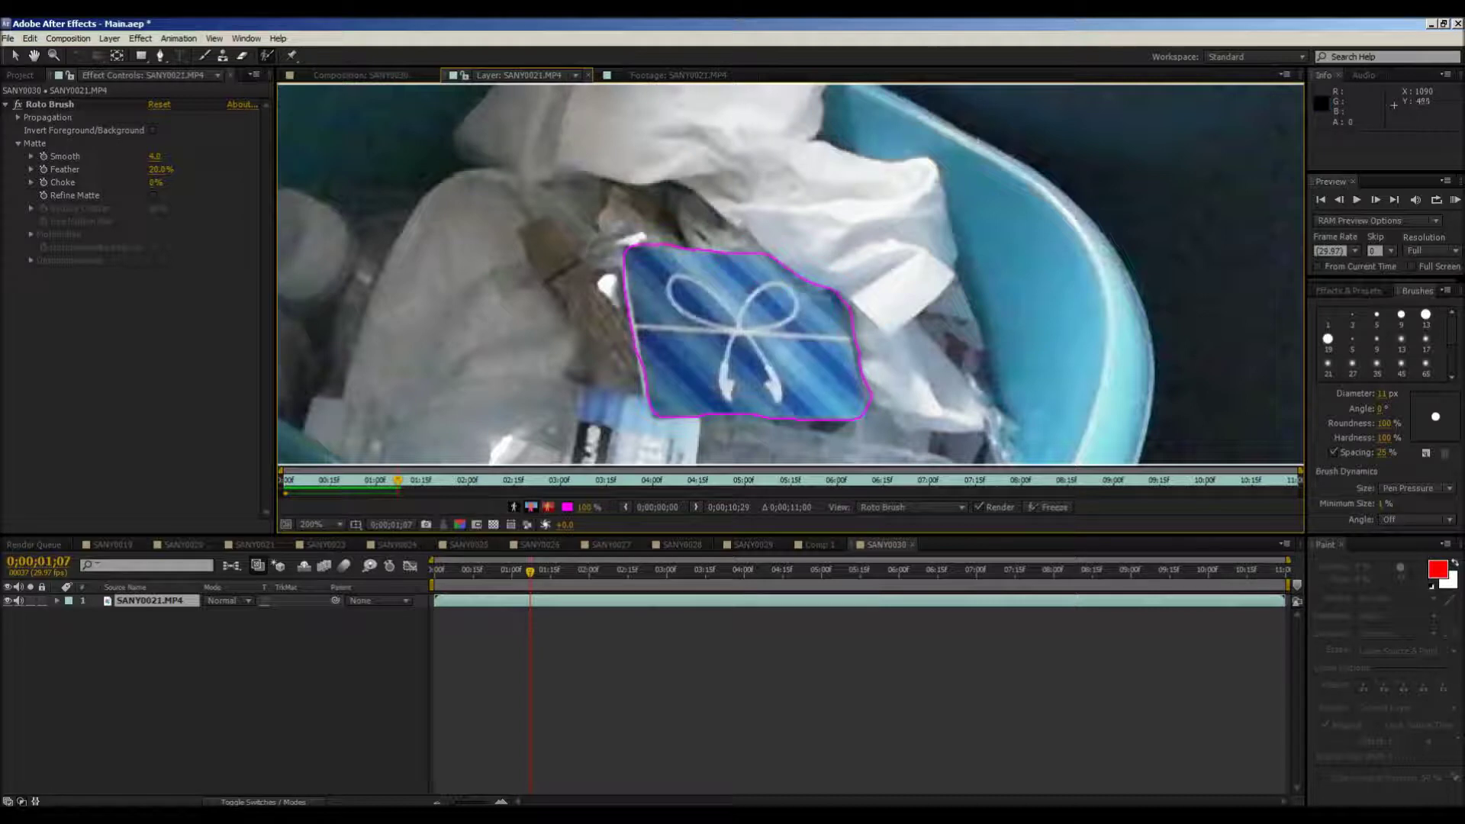
Step: Propagate the Roto Brush selection frame by frame up to 0;00;01;29
key("Page_Down")
key("Page_Down")
key("Page_Down")
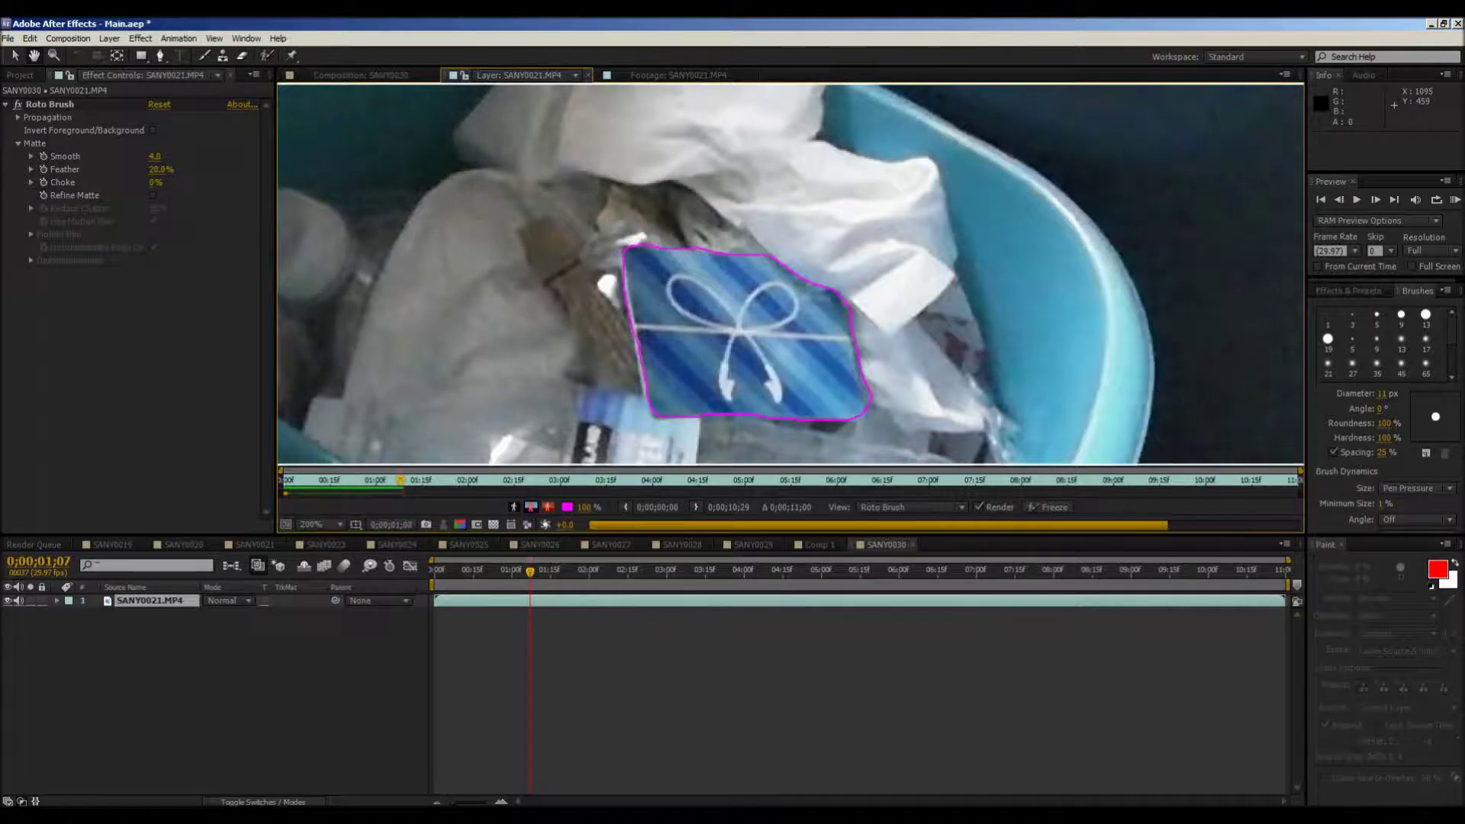
key("Page_Down")
key("Page_Down")
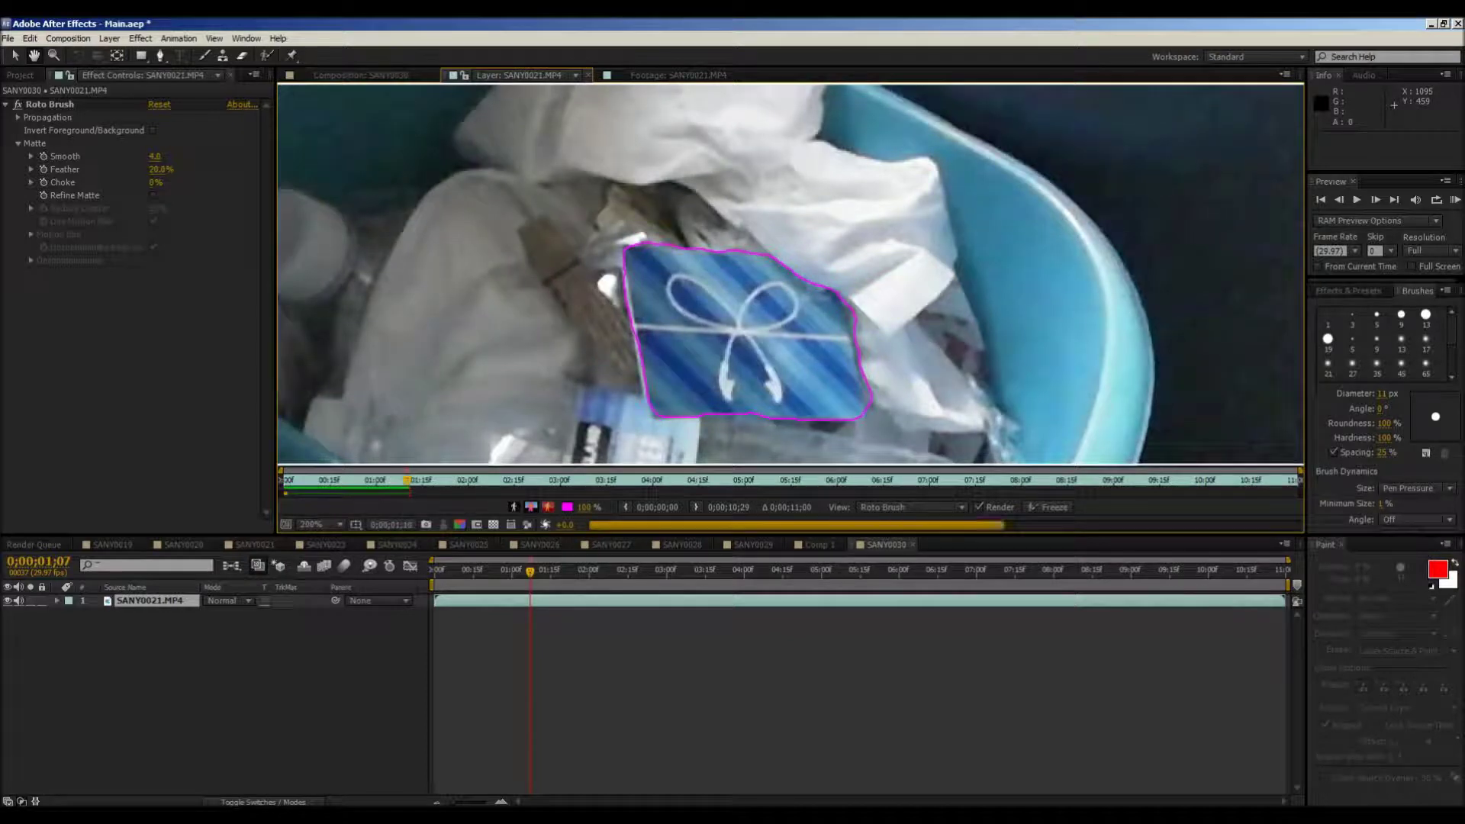
key("Page_Down")
key("Page_Down")
key("Page_Down")
key("Page_Down")
key("Page_Down")
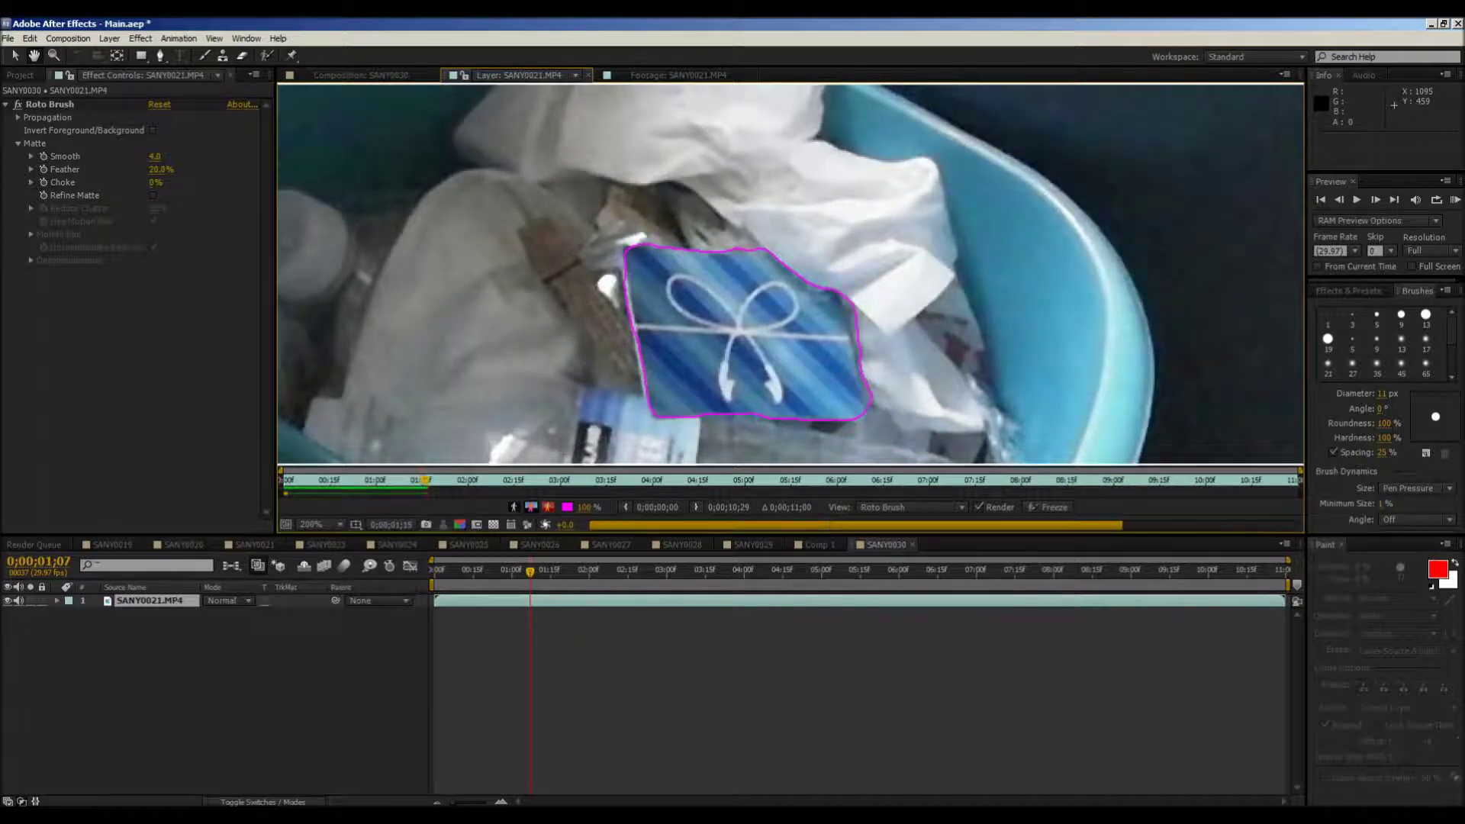
key("Page_Down")
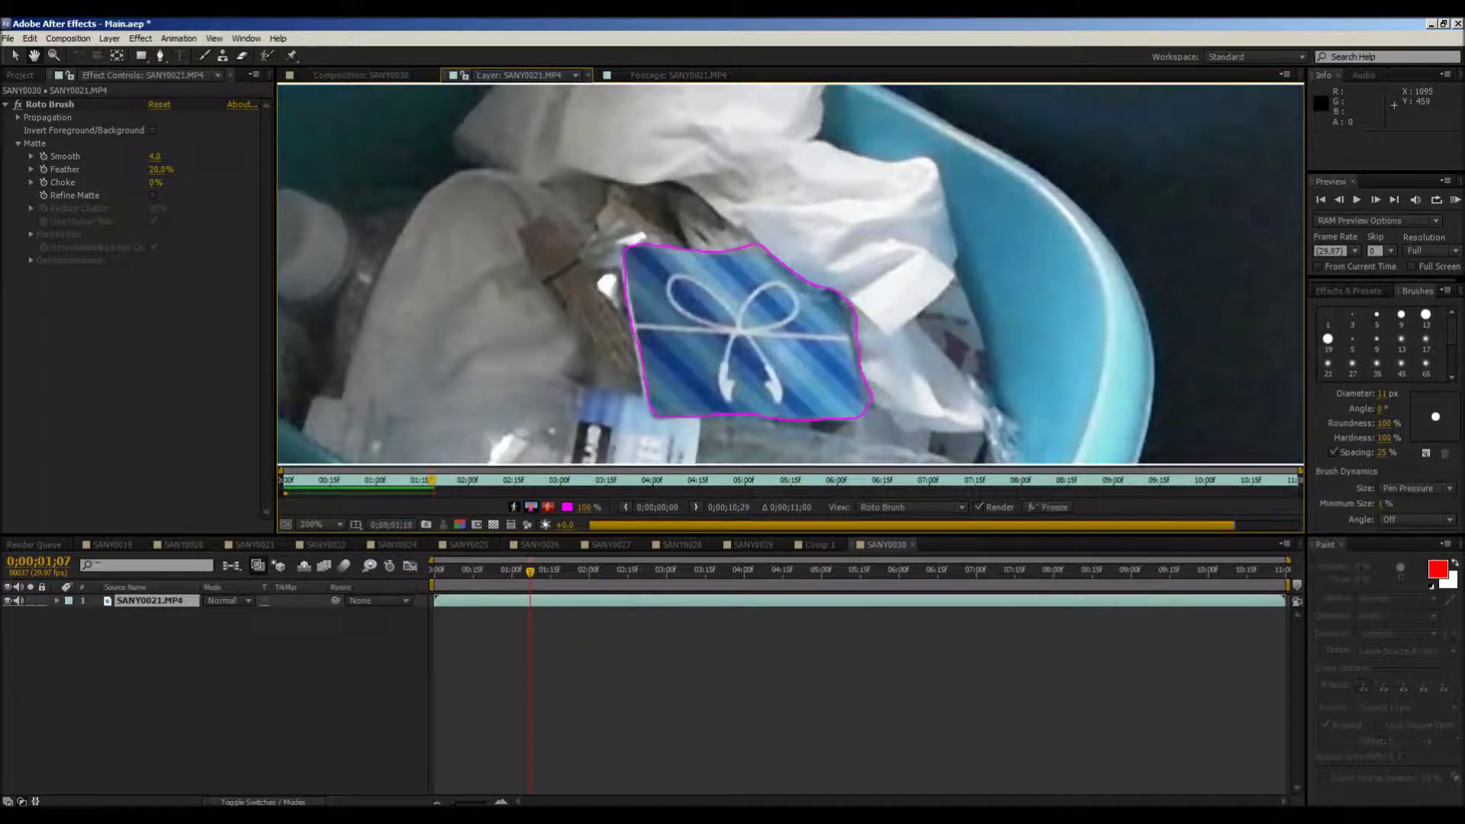
key("Page_Down")
key("Page_Down")
key("Page_Down")
key("Page_Down")
key("space")
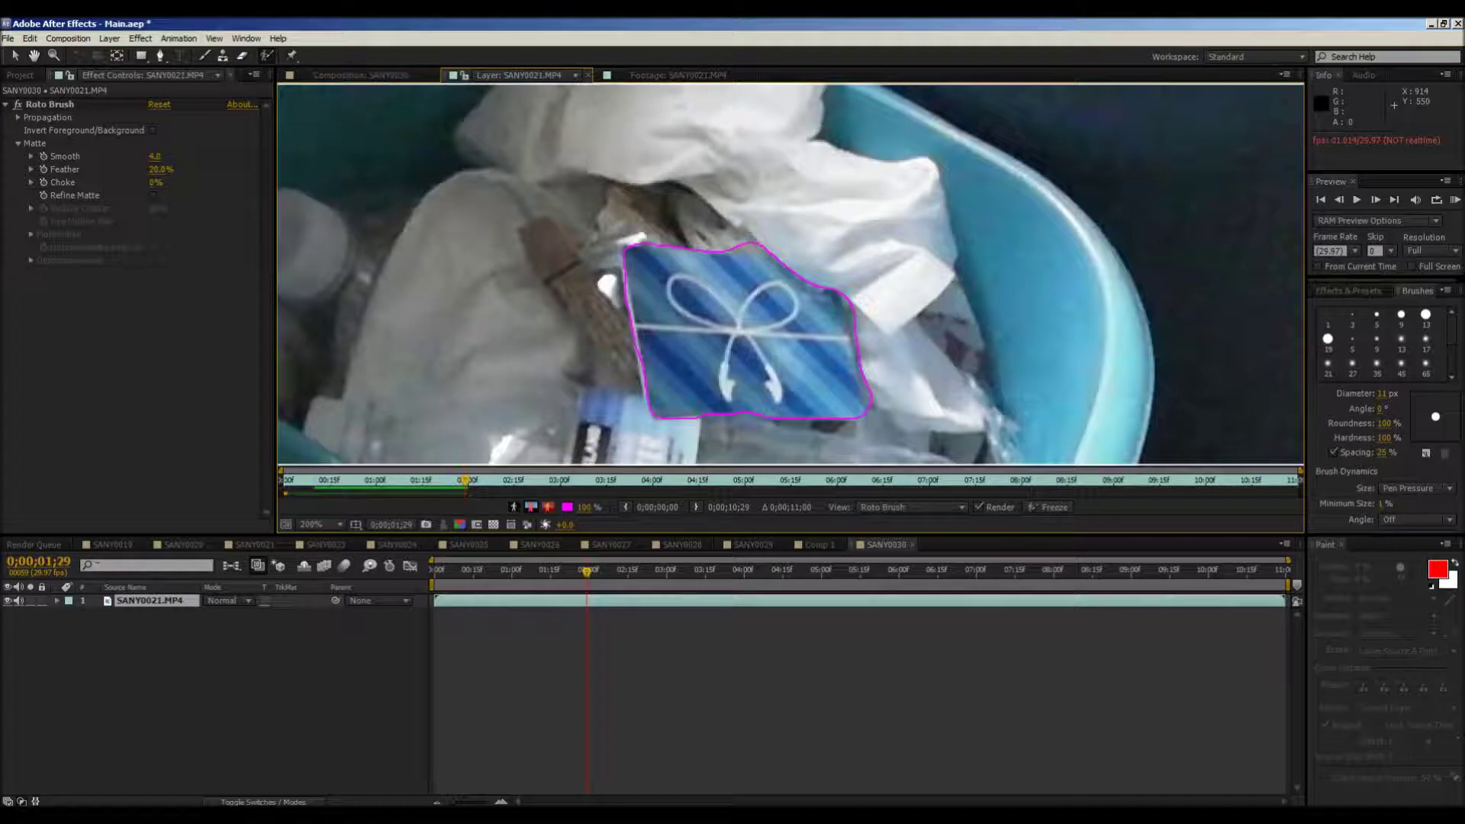
Step: End the work area at 0;00;01;29 and trim the composition to it
key("n")
right_click(539, 585)
left_click(602, 622)
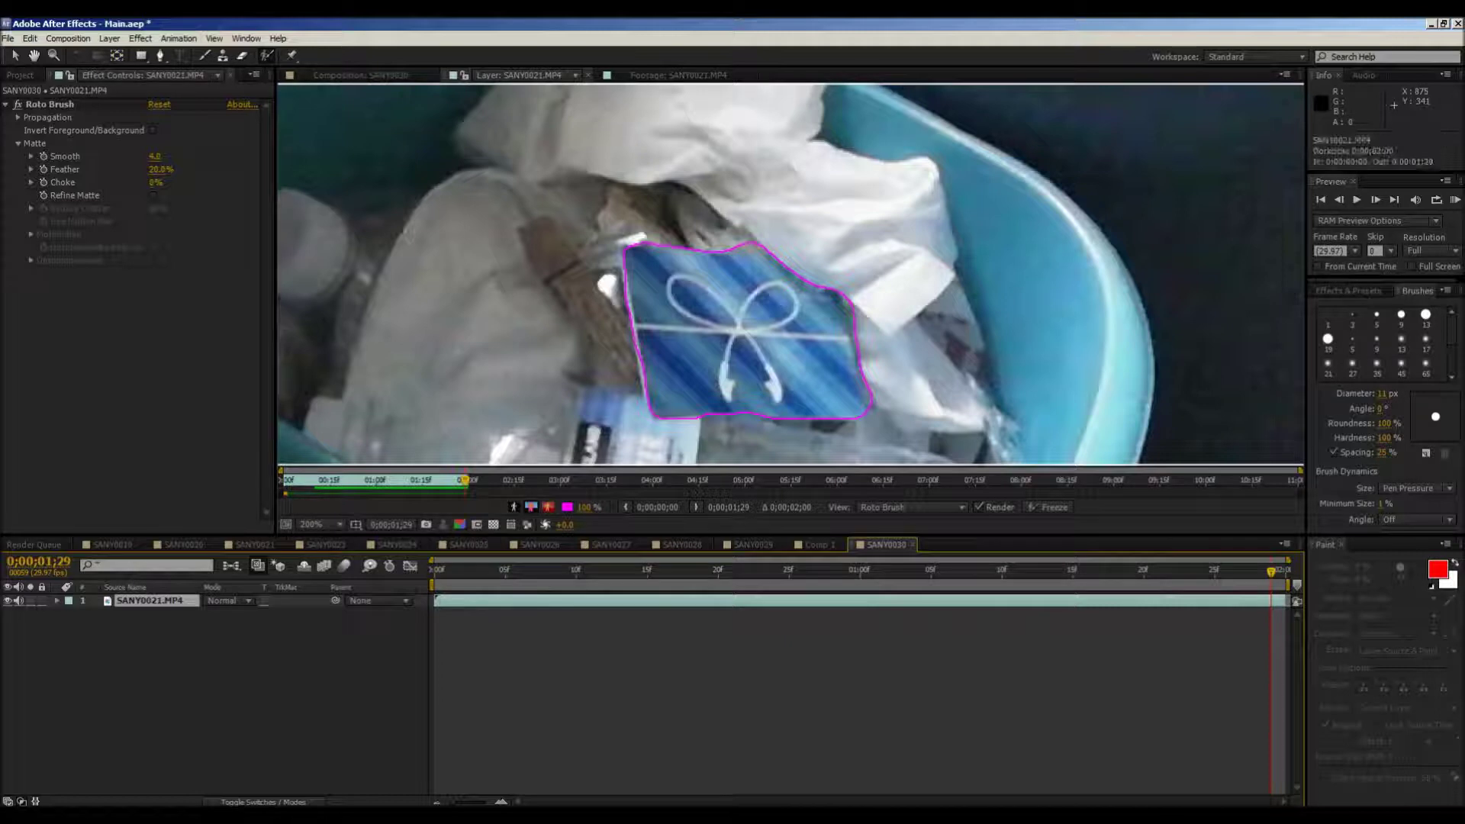
Step: Auto-trace the layer's Alpha channel over the whole work area to turn the Roto Brush matte into a mask
left_click(109, 38)
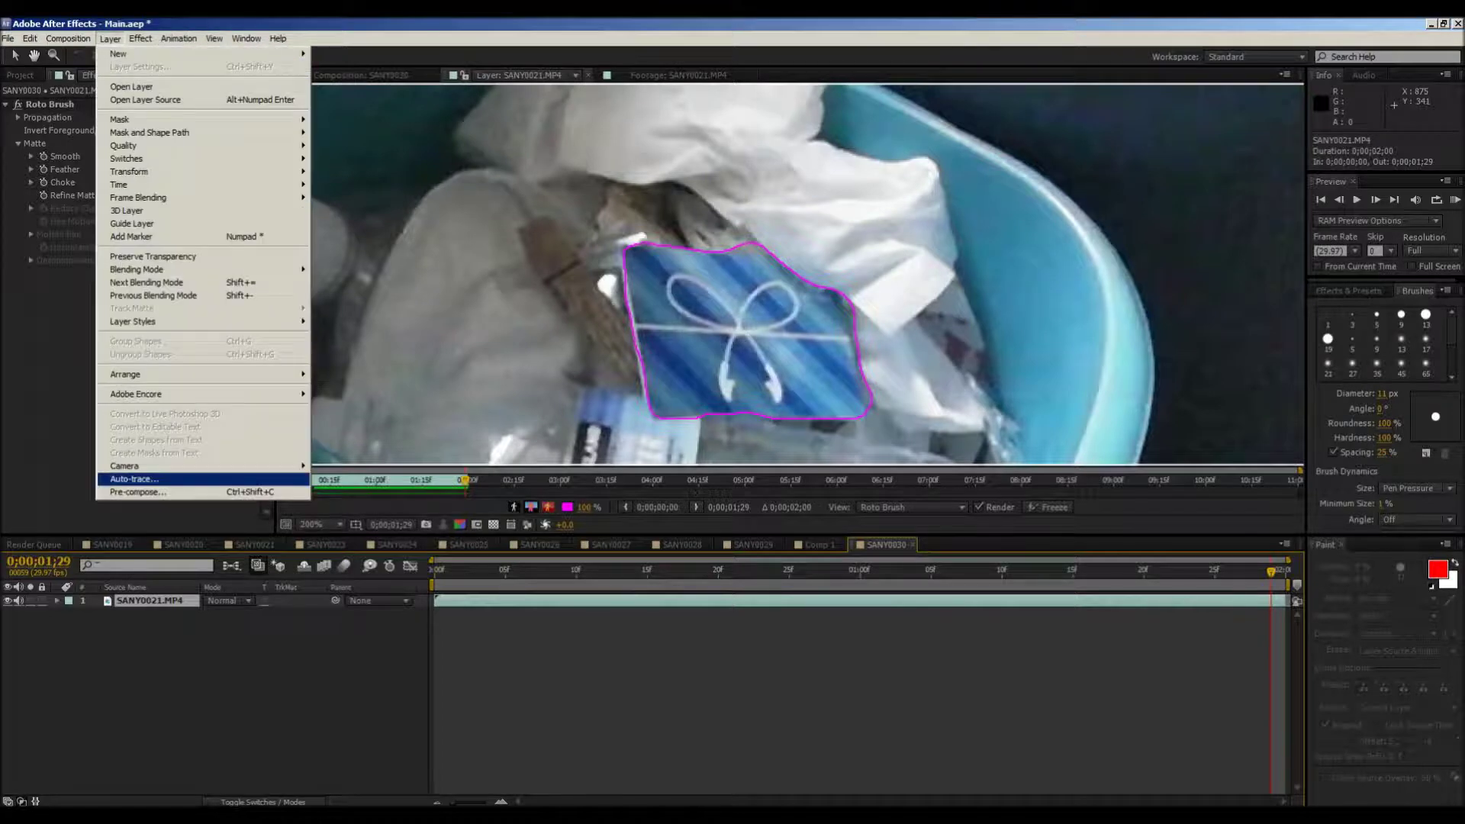
left_click(138, 478)
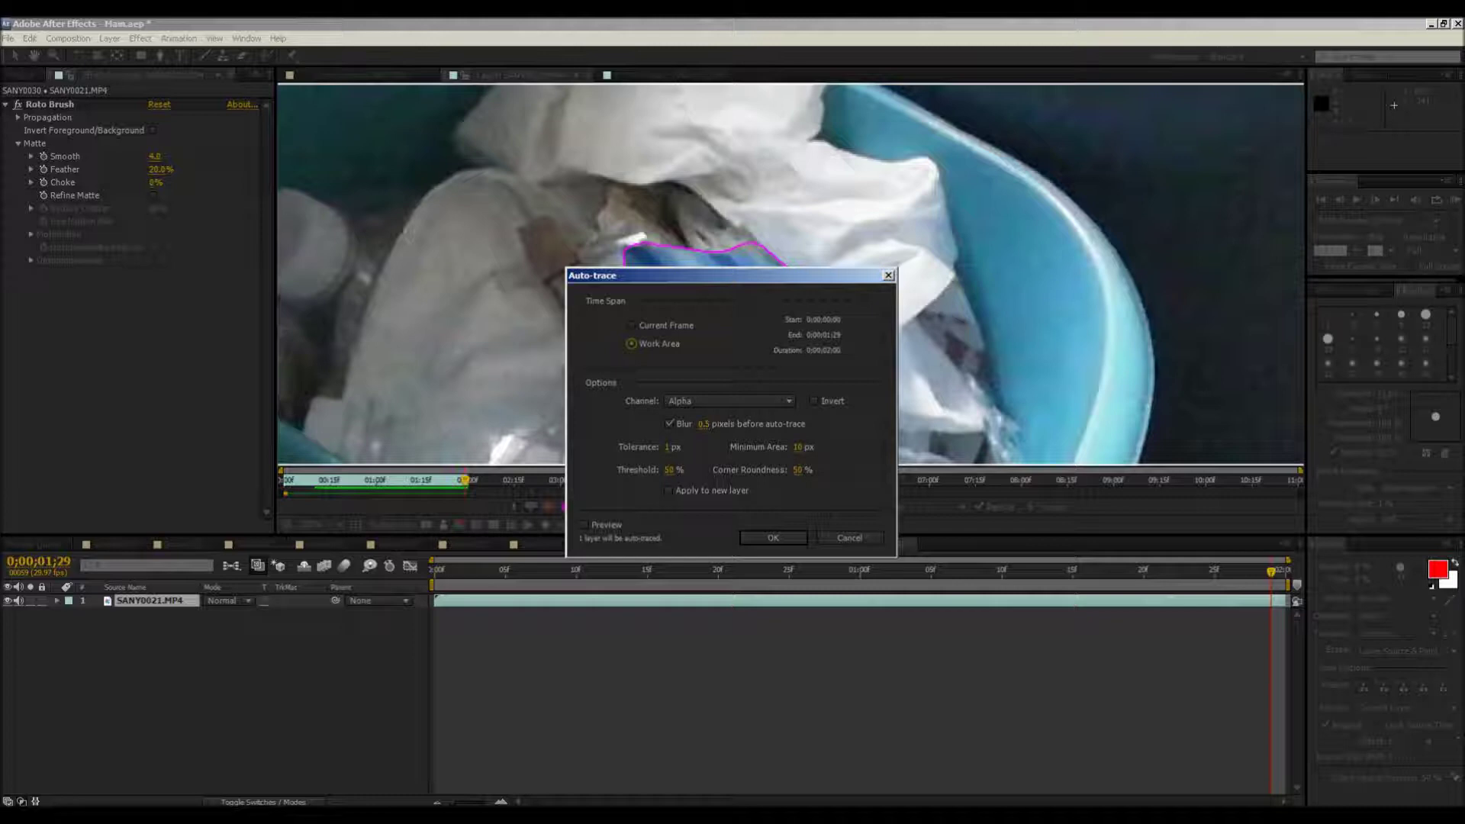
key("Return")
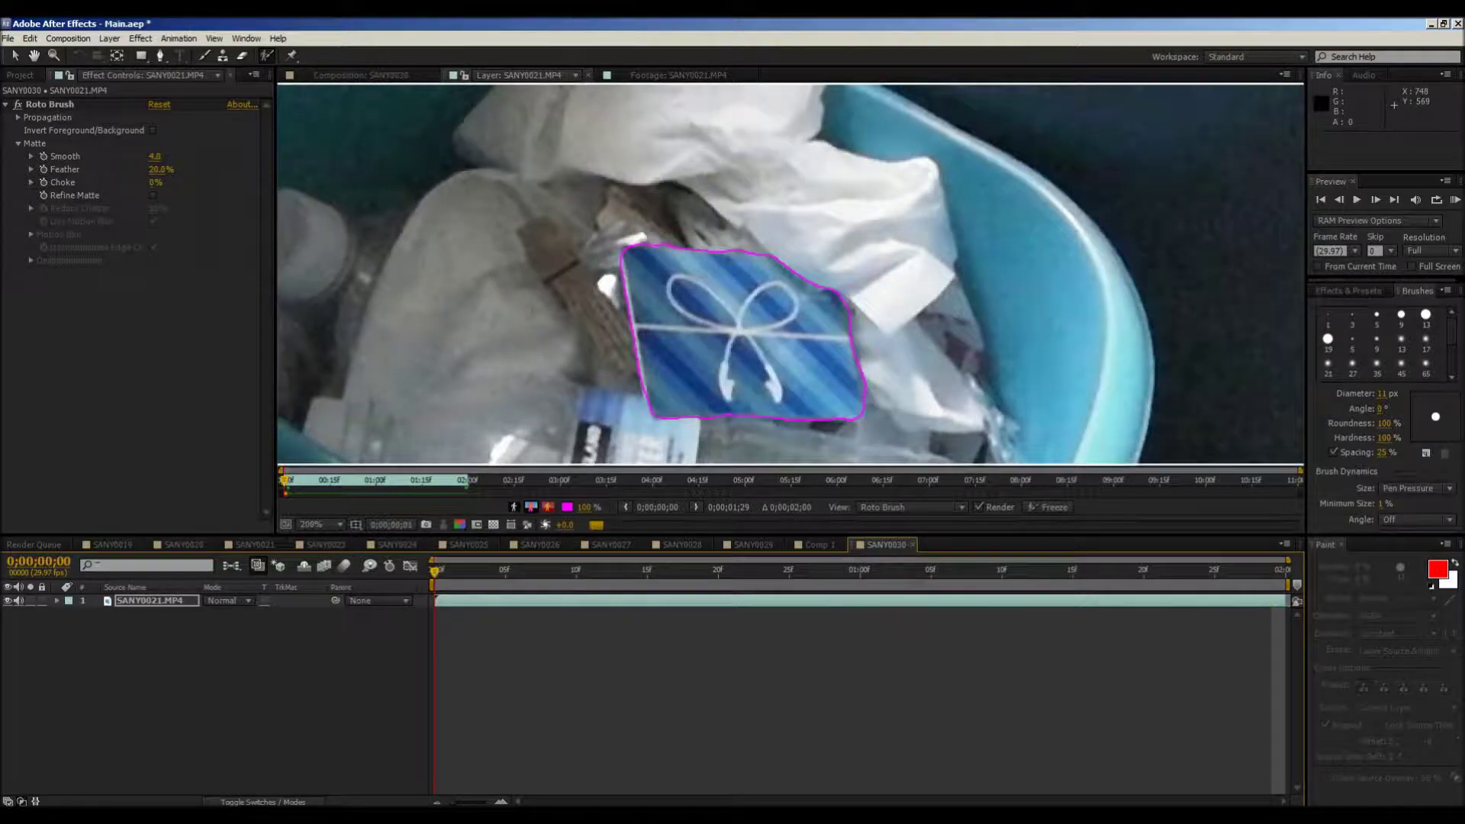
Step: Reveal the traced mask's keyframes, end the work area at 0;00;01;11 and trim the composition to it
key("Home")
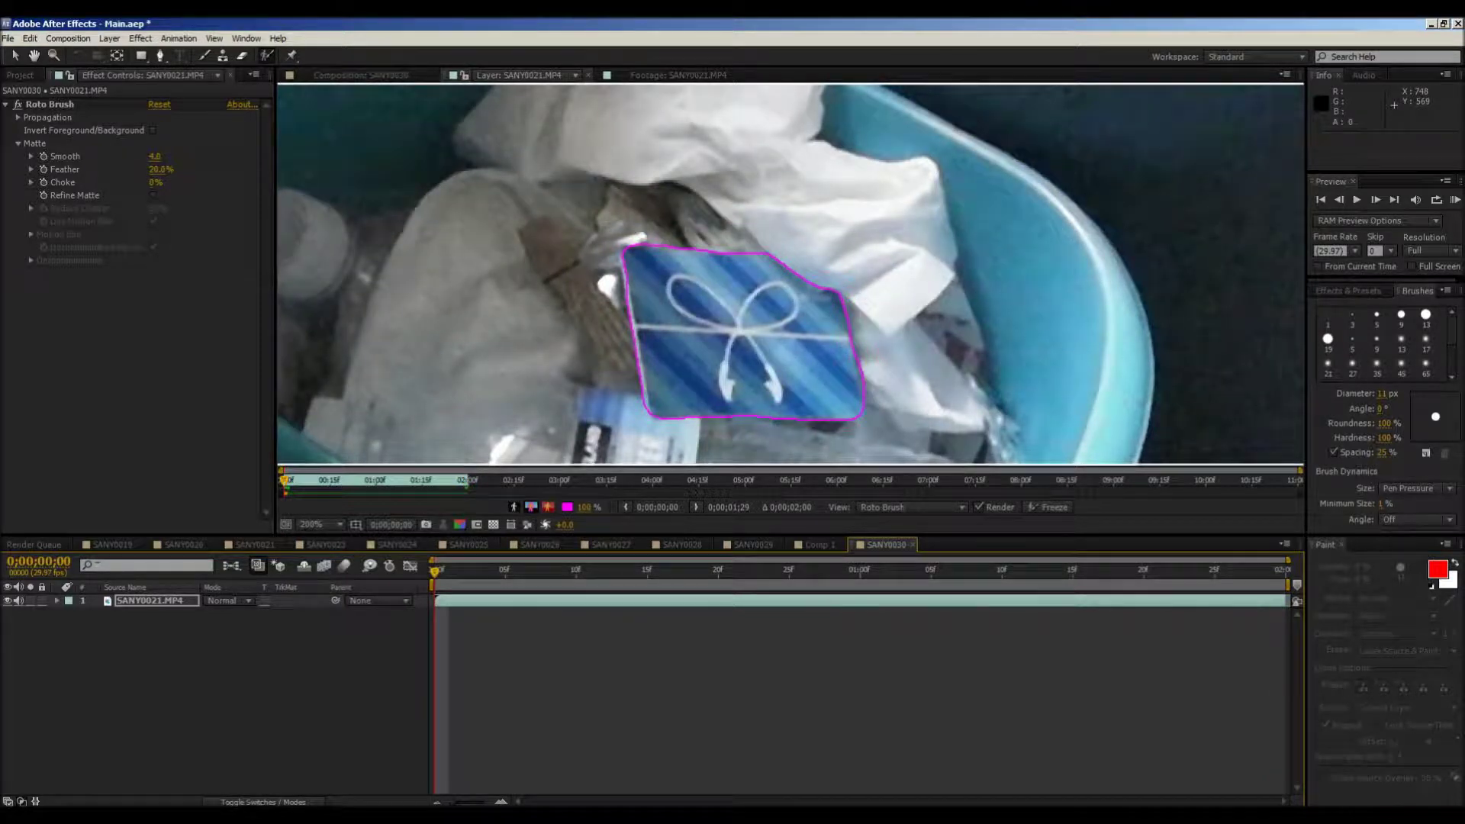
key("u")
left_click_drag(434, 571, 1016, 570)
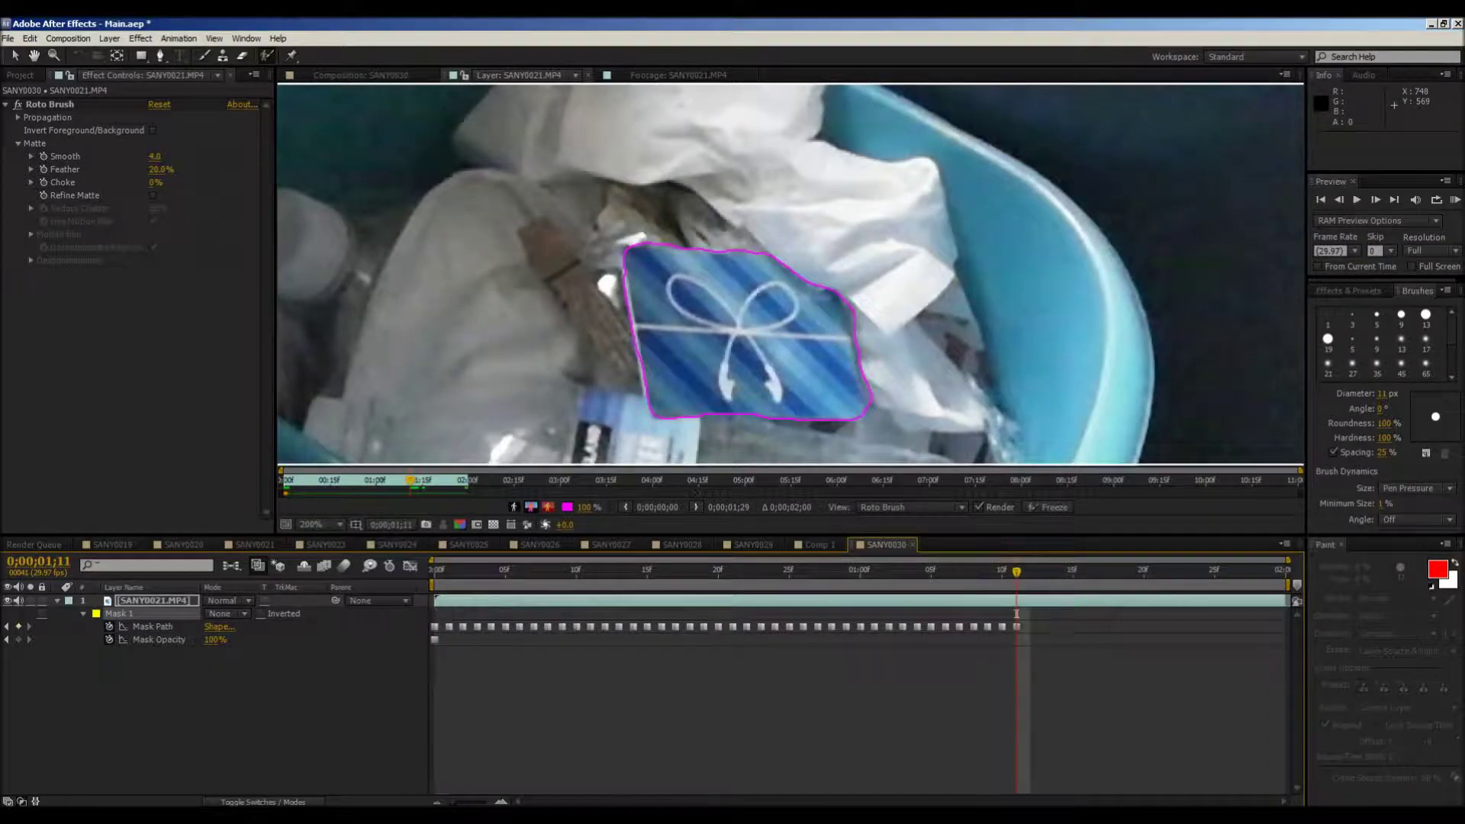
key("n")
right_click(1003, 585)
left_click(1060, 621)
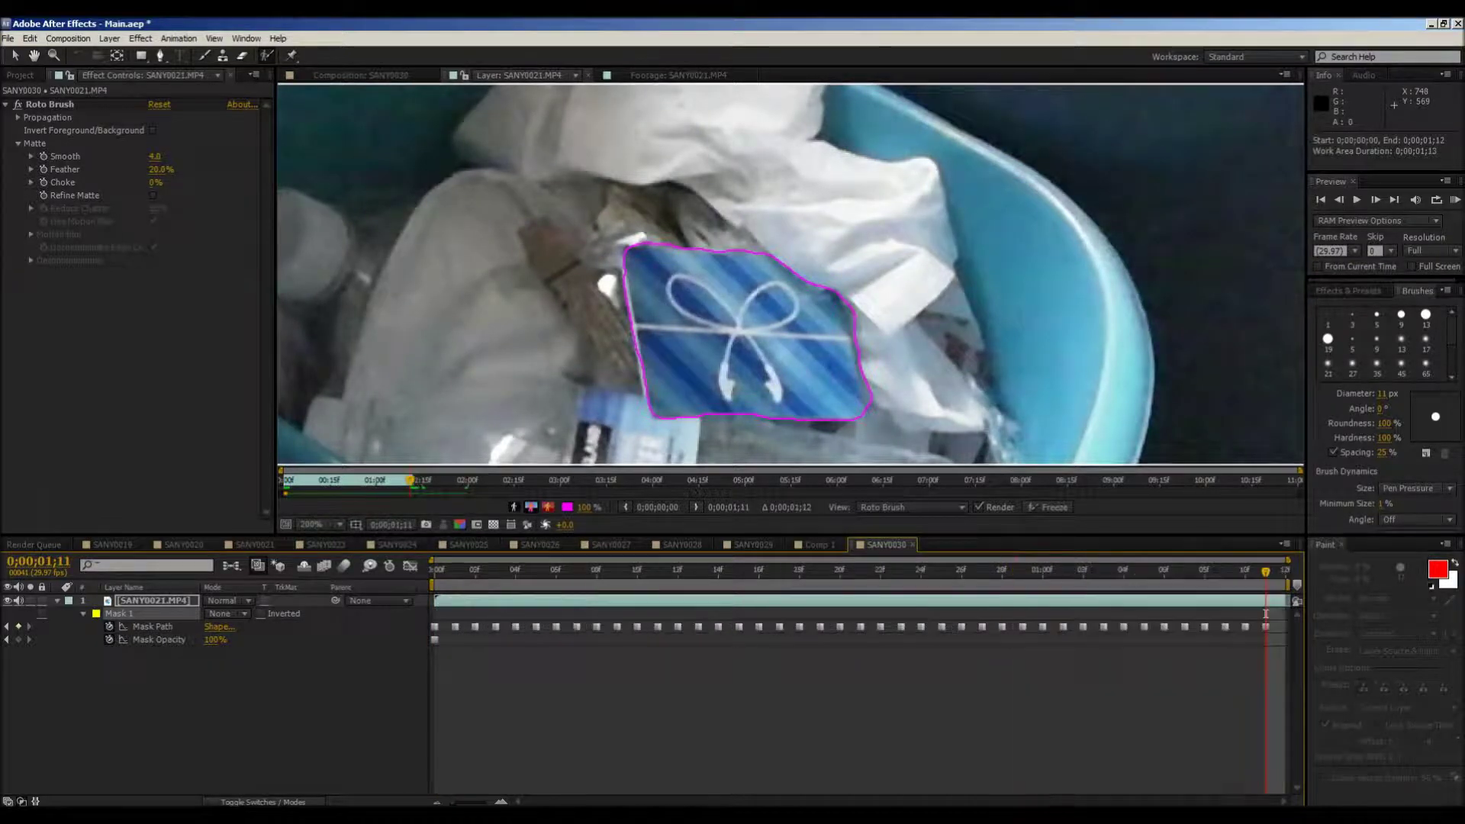
Step: Delete the Roto Brush effect from the SANY0021.MP4 layer and return to the first frame
left_click(50, 104)
key("Delete")
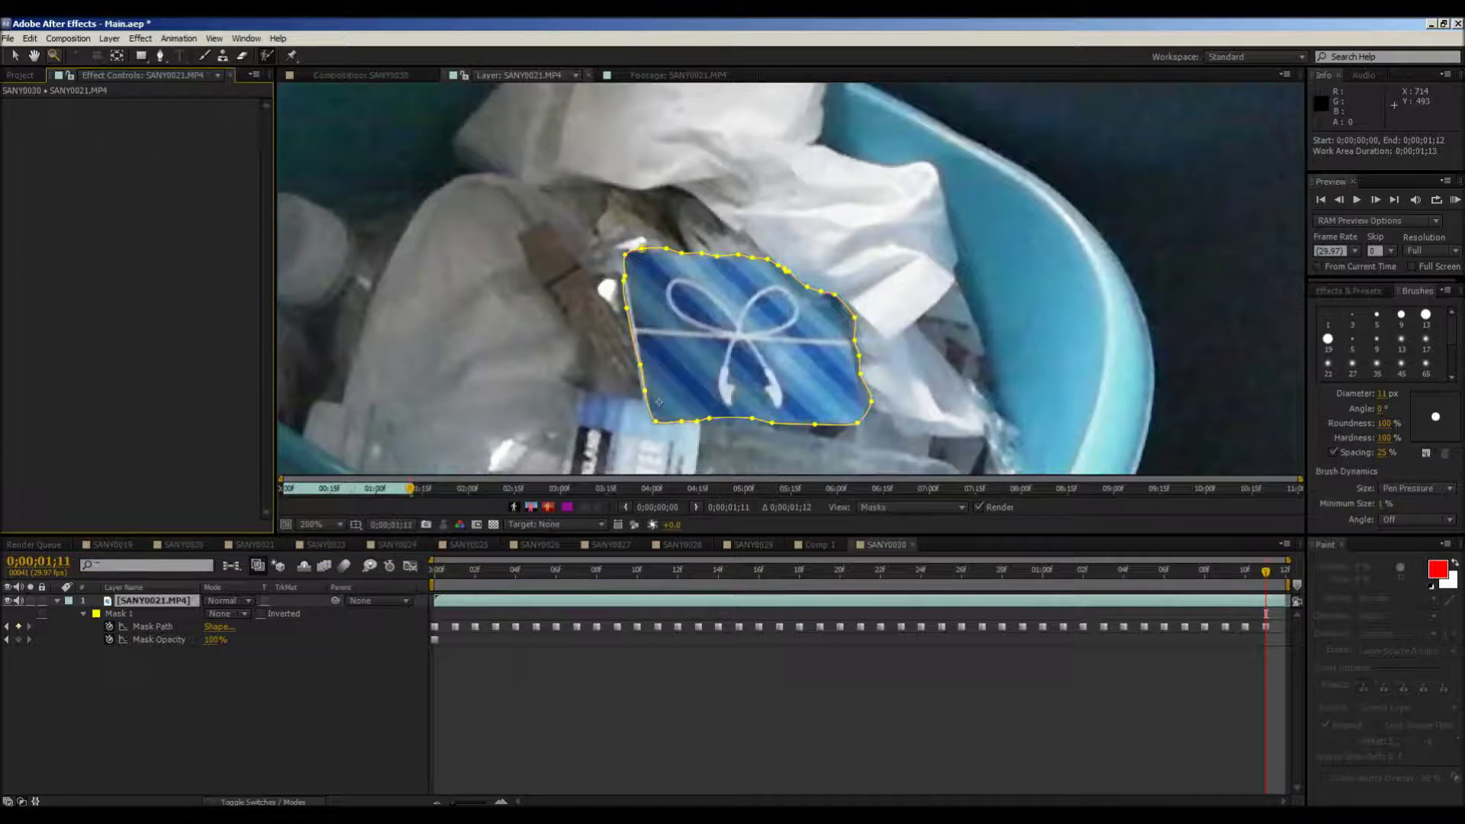
key("Home")
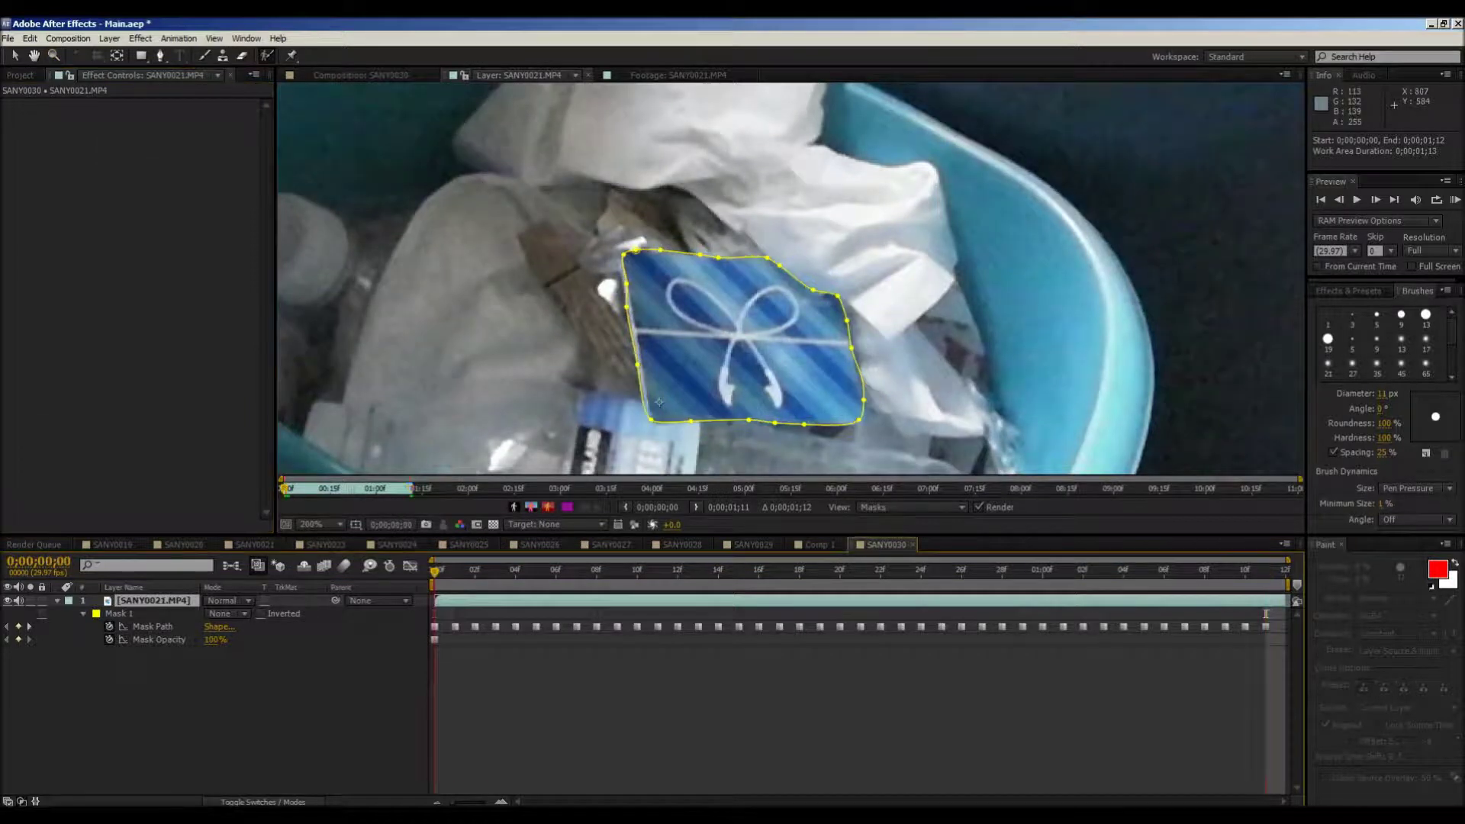
Step: Show the SANY0030 composition view and play back the traced mask around the gift card
key("ctrl+0")
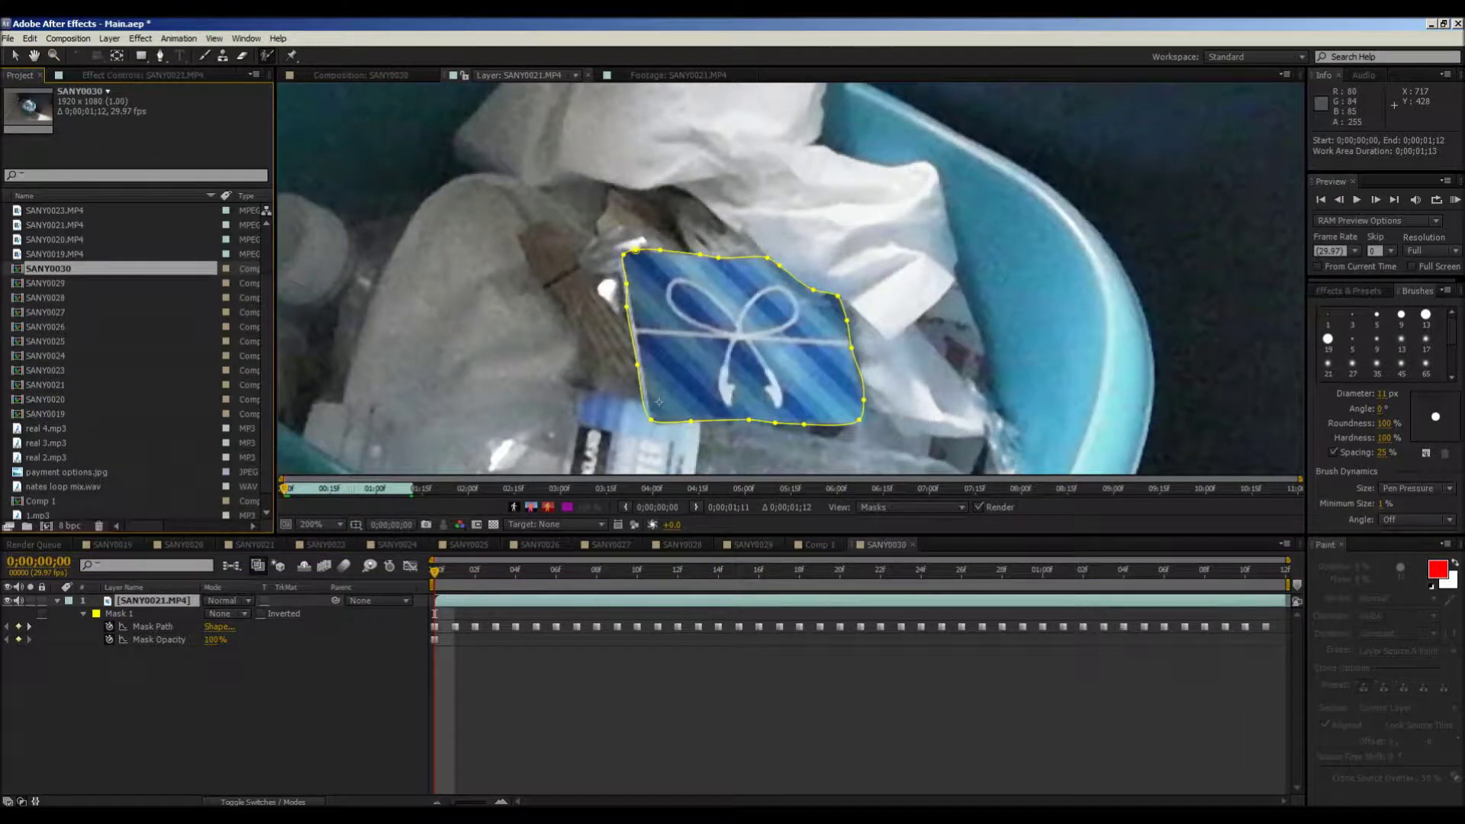
key("backslash")
left_click_drag(434, 612, 739, 614)
key("space")
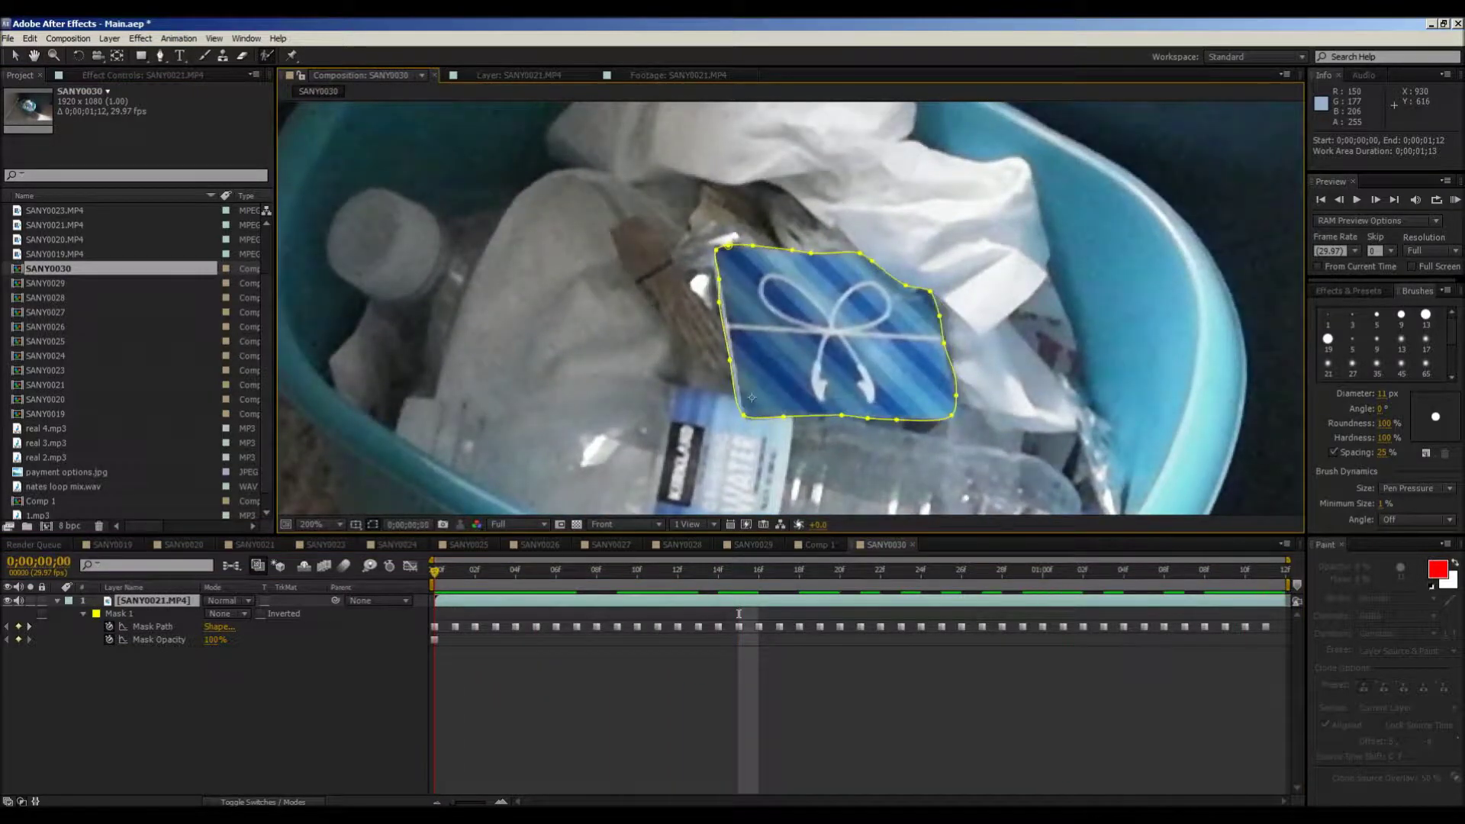
key("space")
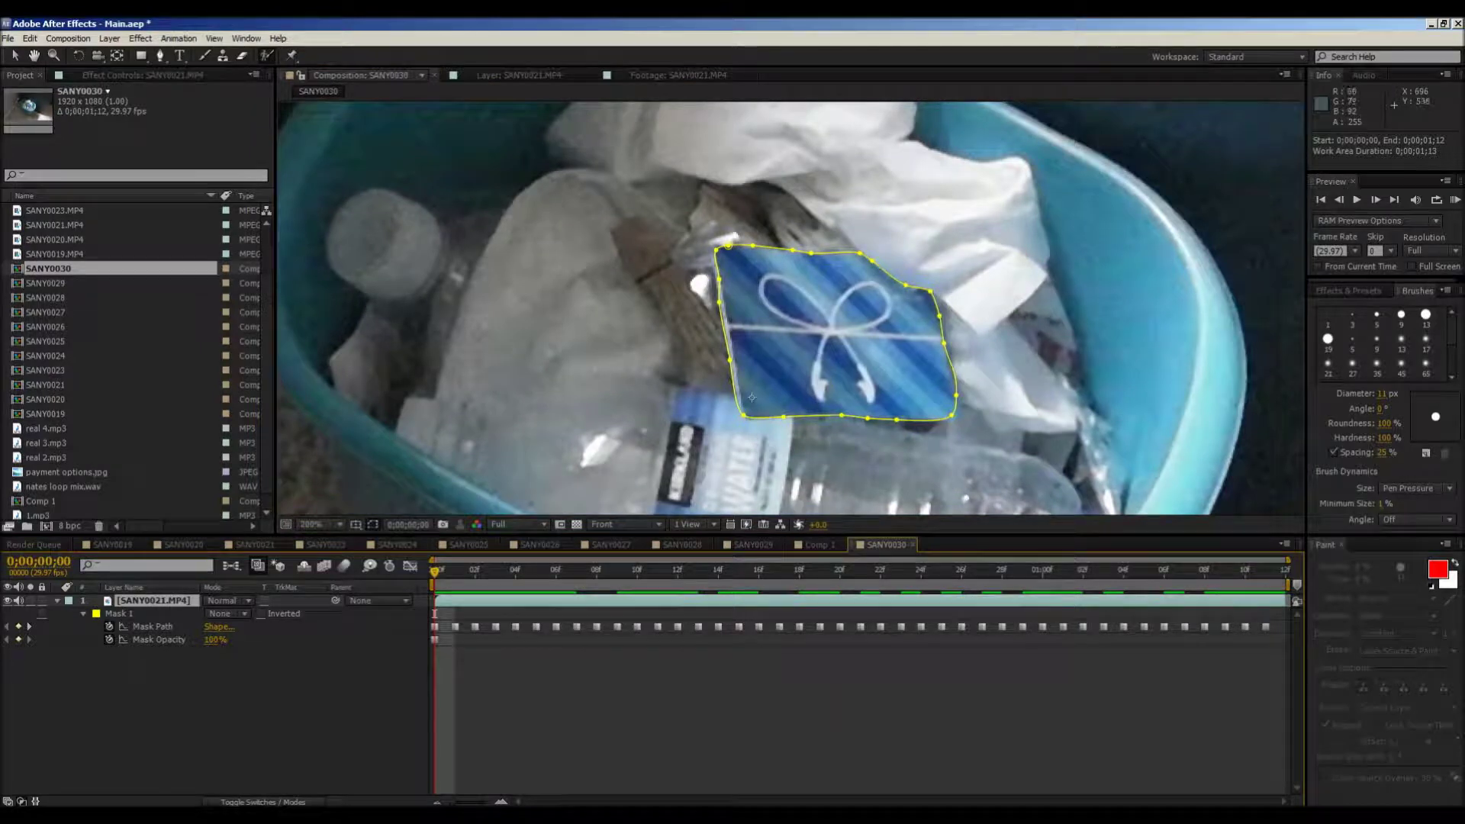
Step: Duplicate the masked SANY0021.MP4 layer and reveal all mask properties of the upper copy
key("ctrl+d")
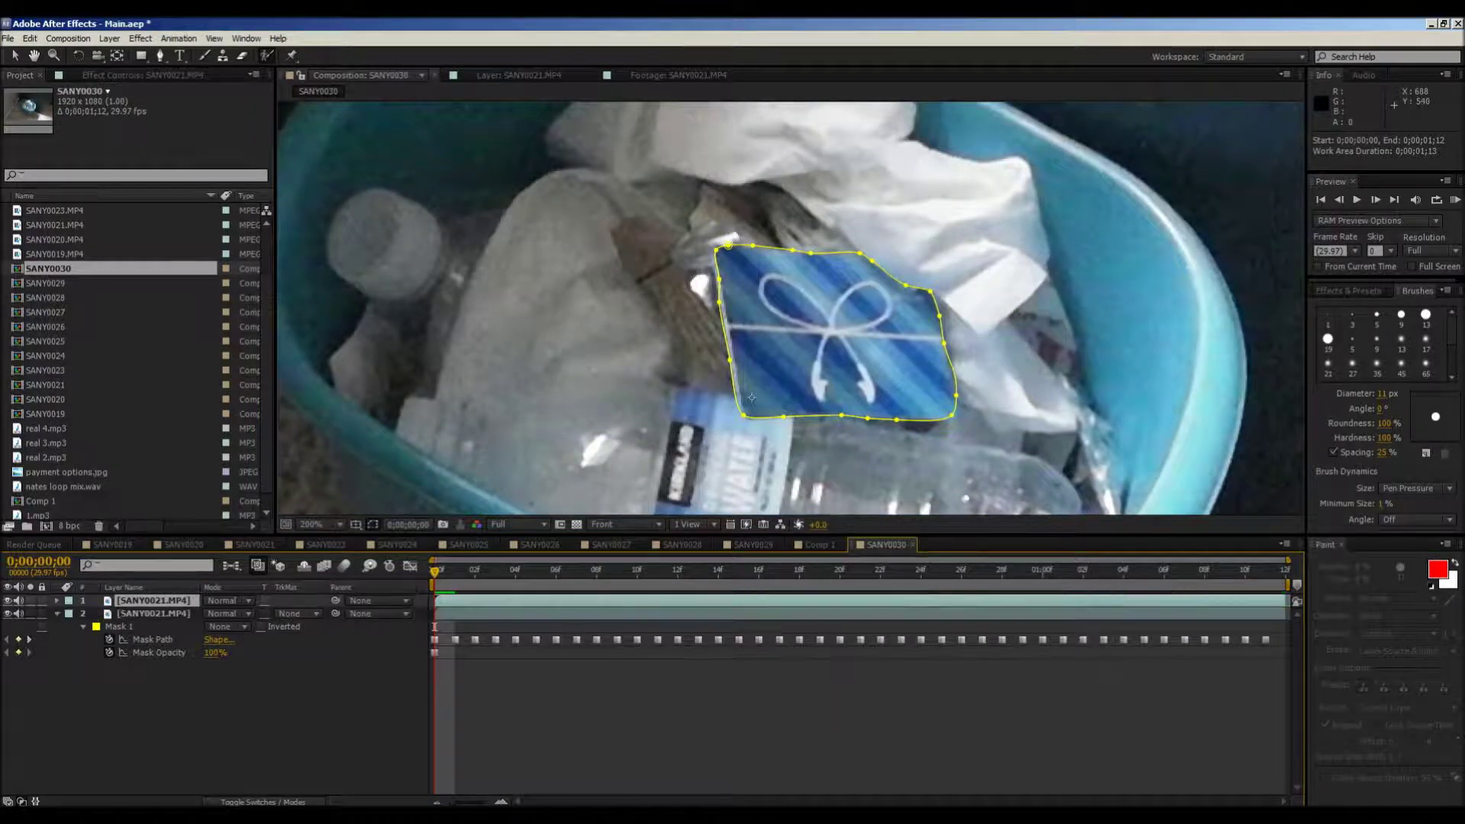
left_click(30, 39)
key("Escape")
key("m")
key("m")
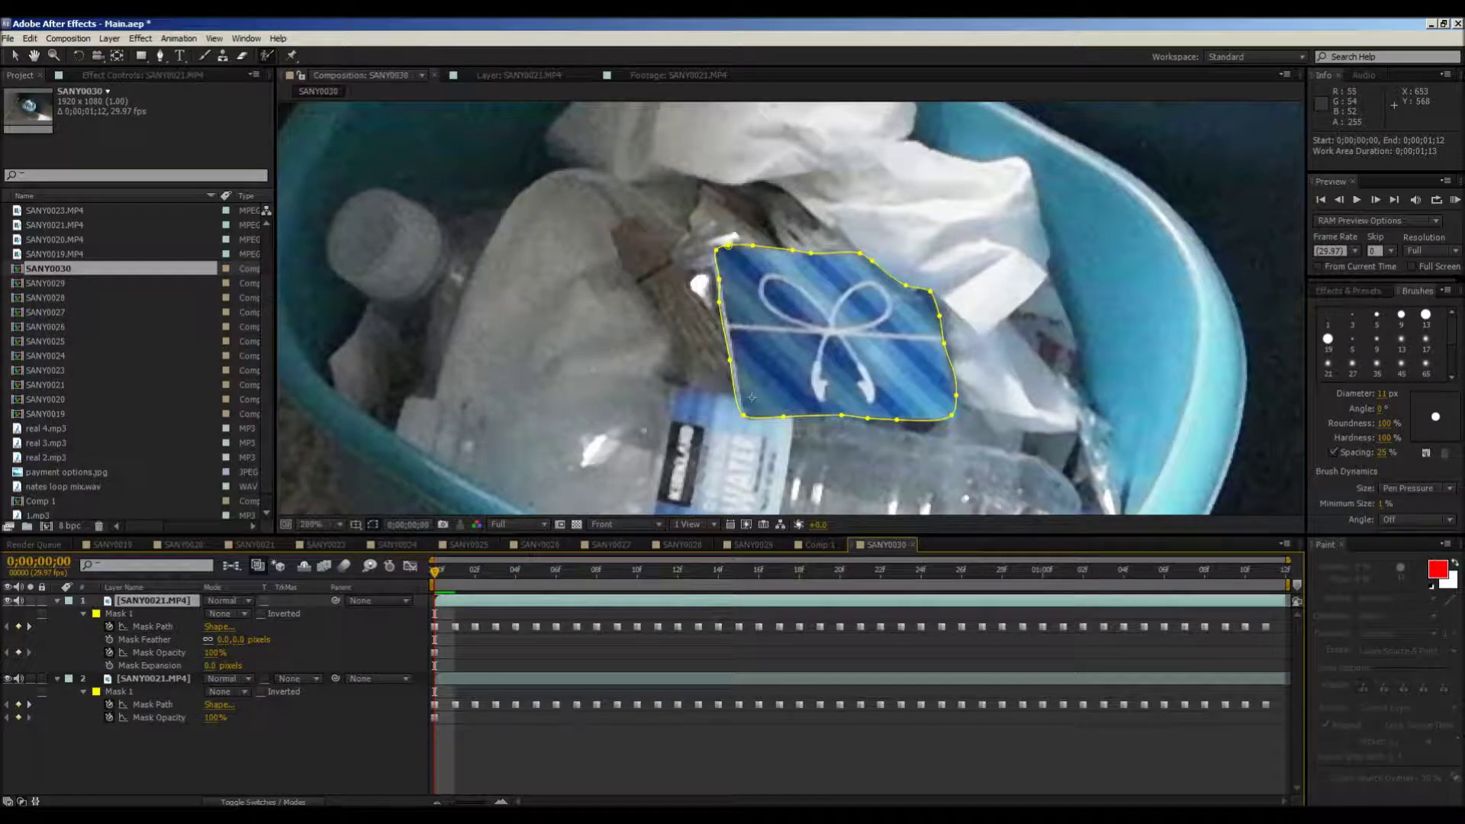
Step: Set the upper copy's Mask 1 mode to Add and hide the lower SANY0021.MP4 layer
left_click(228, 614)
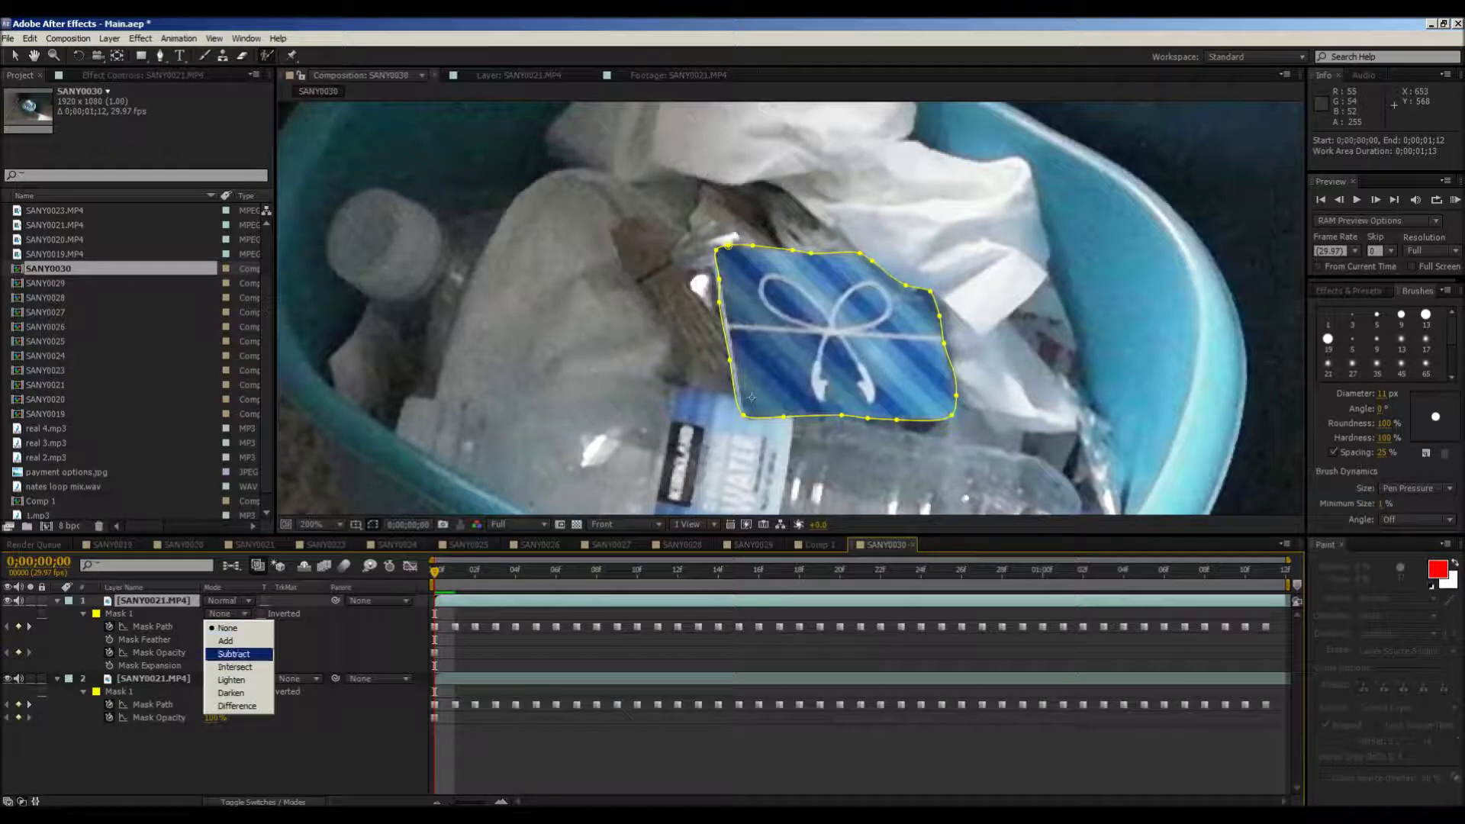
left_click(225, 641)
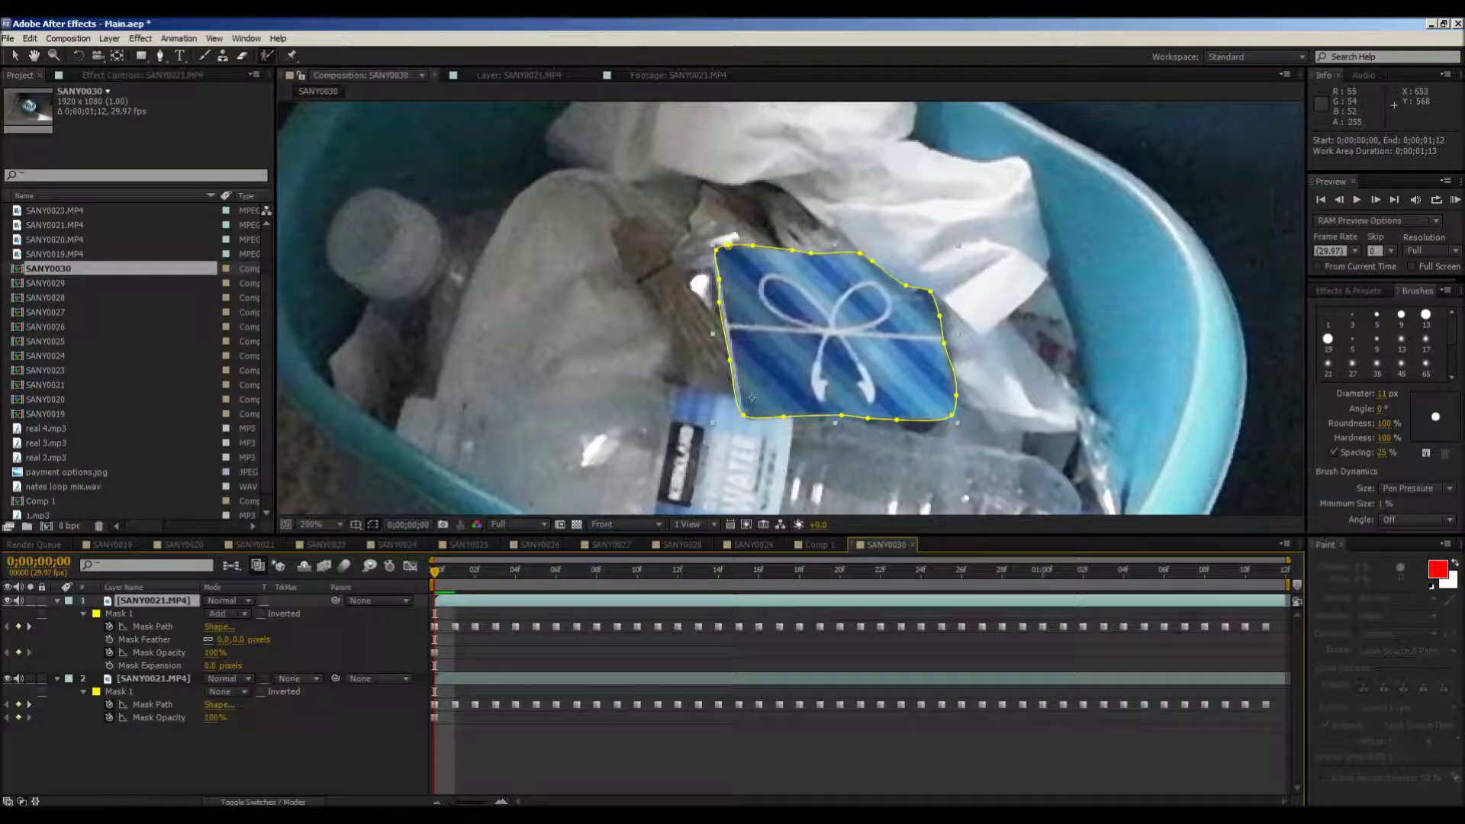
left_click(8, 678)
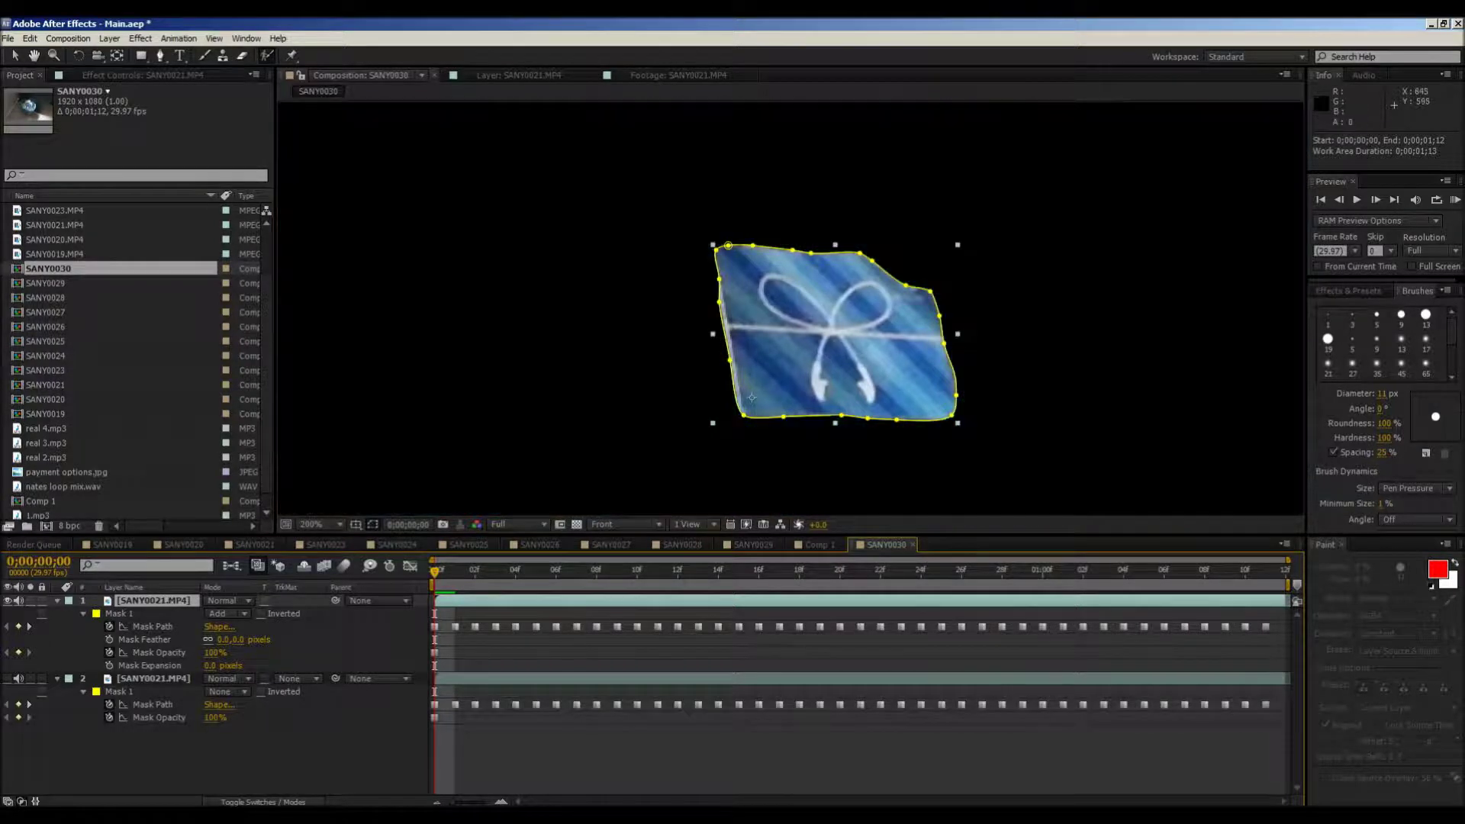
Step: Show the lower SANY0021.MP4 layer again and set the upper copy's Mask Feather to 4 pixels
left_click(8, 678)
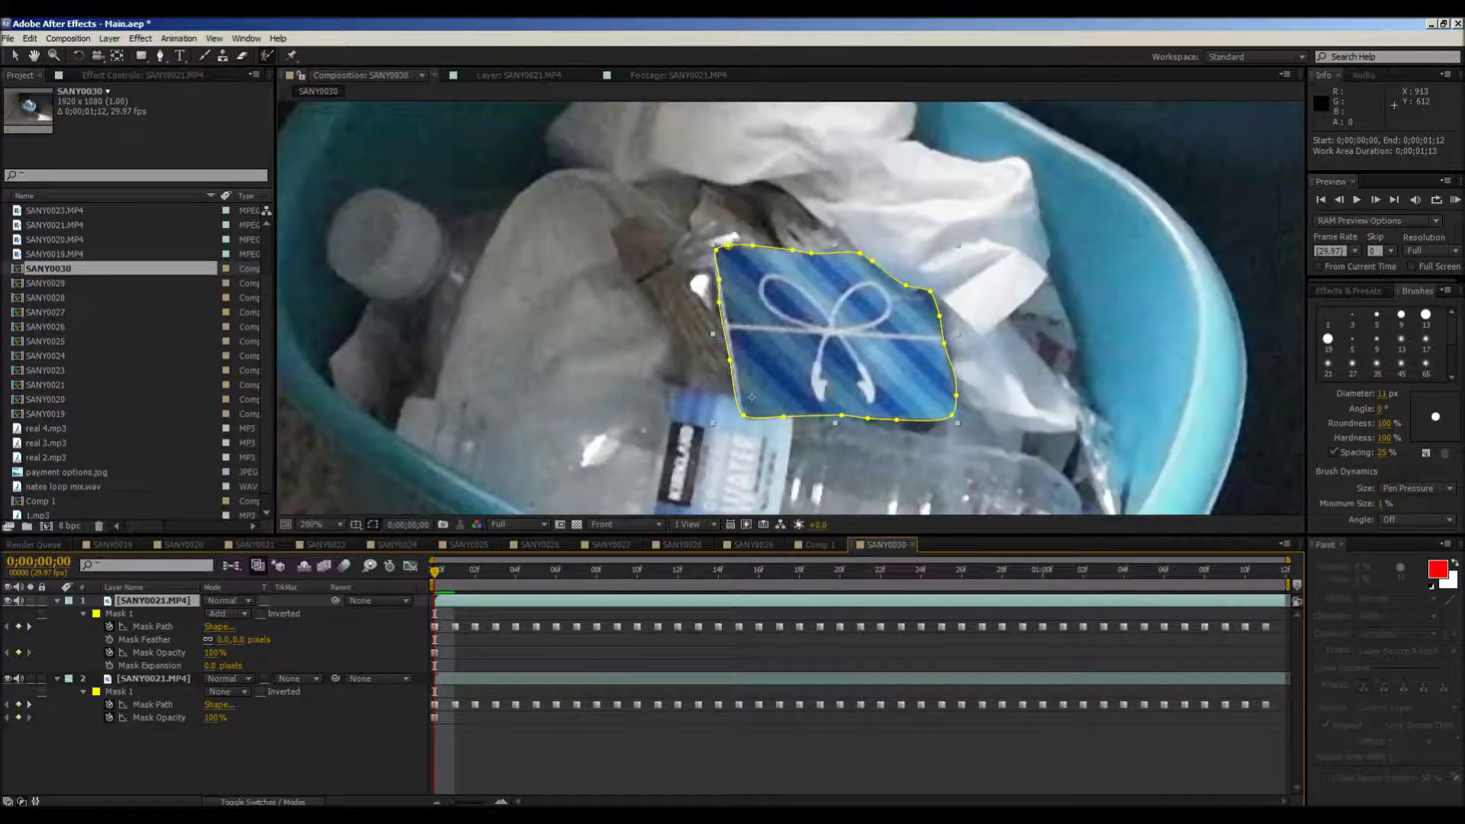
left_click(222, 639)
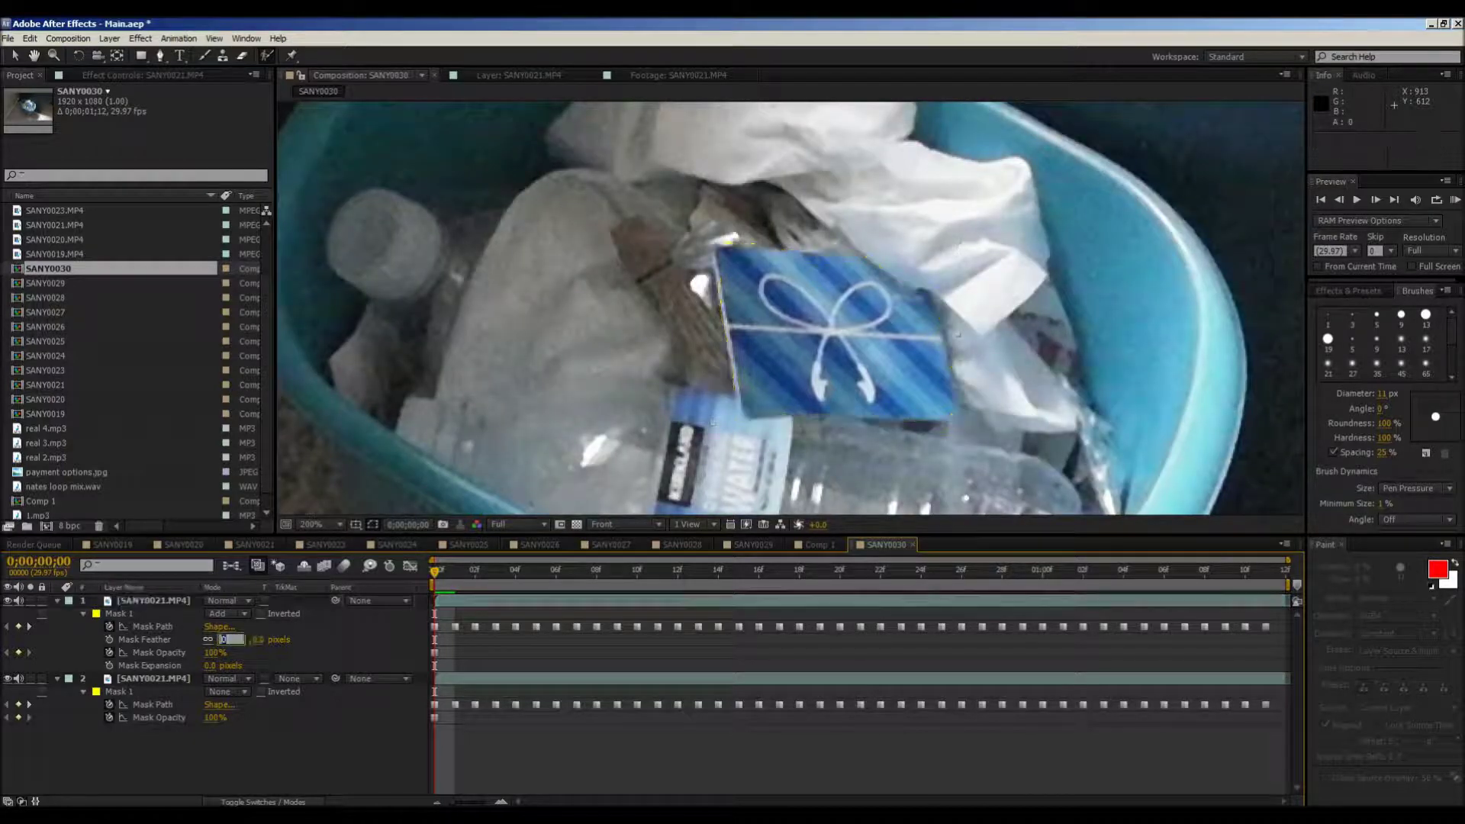
type("4")
key("Return")
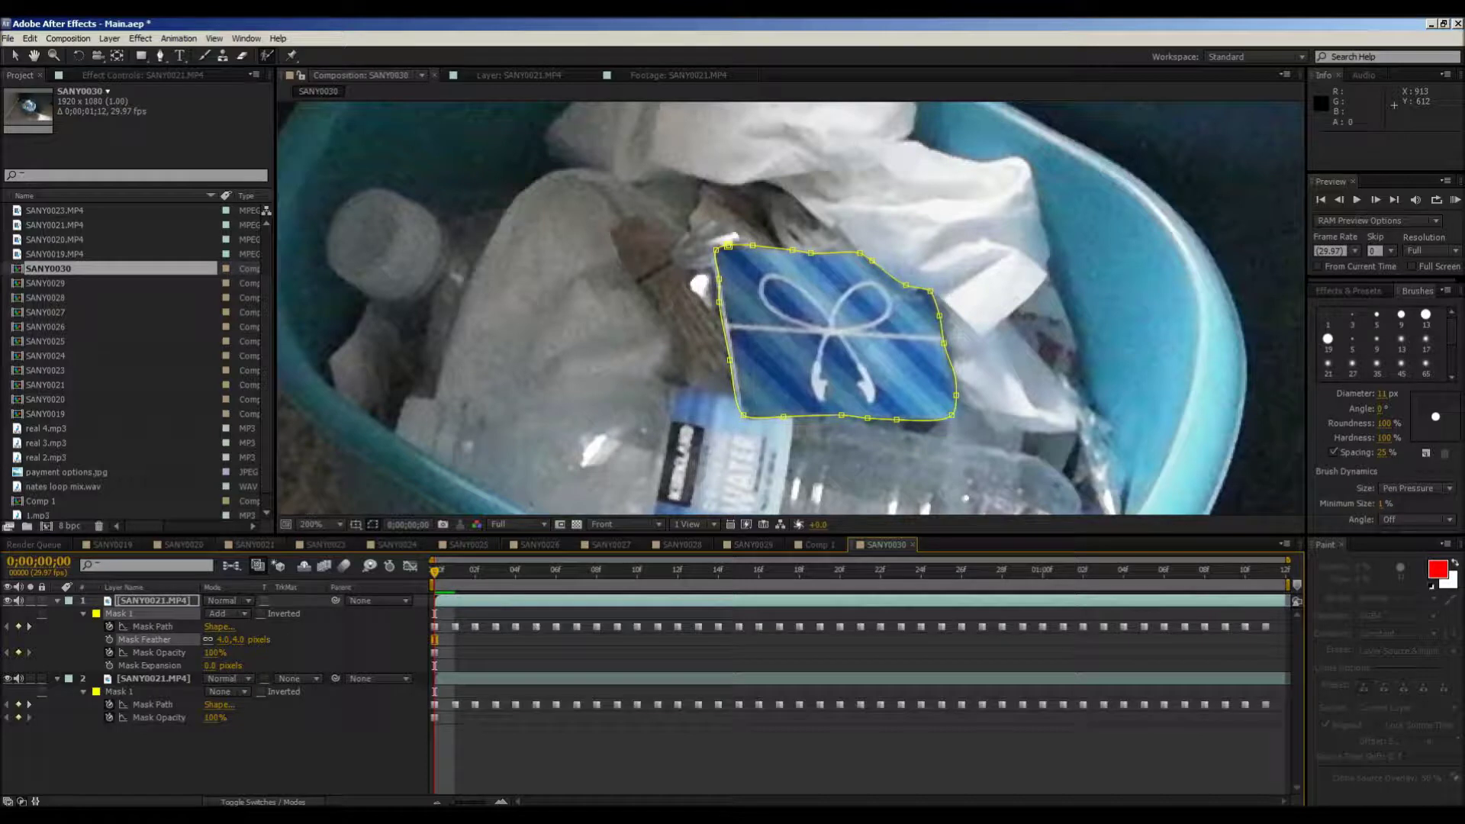
Step: Set the lower SANY0021.MP4 layer's Mask 1 mode to Subtract and hide the mask outlines to check the card's edges
left_click(152, 678)
left_click(229, 691)
left_click(225, 722)
left_click(372, 524)
scroll(730, 221, "down", 2)
scroll(731, 222, "up", 2)
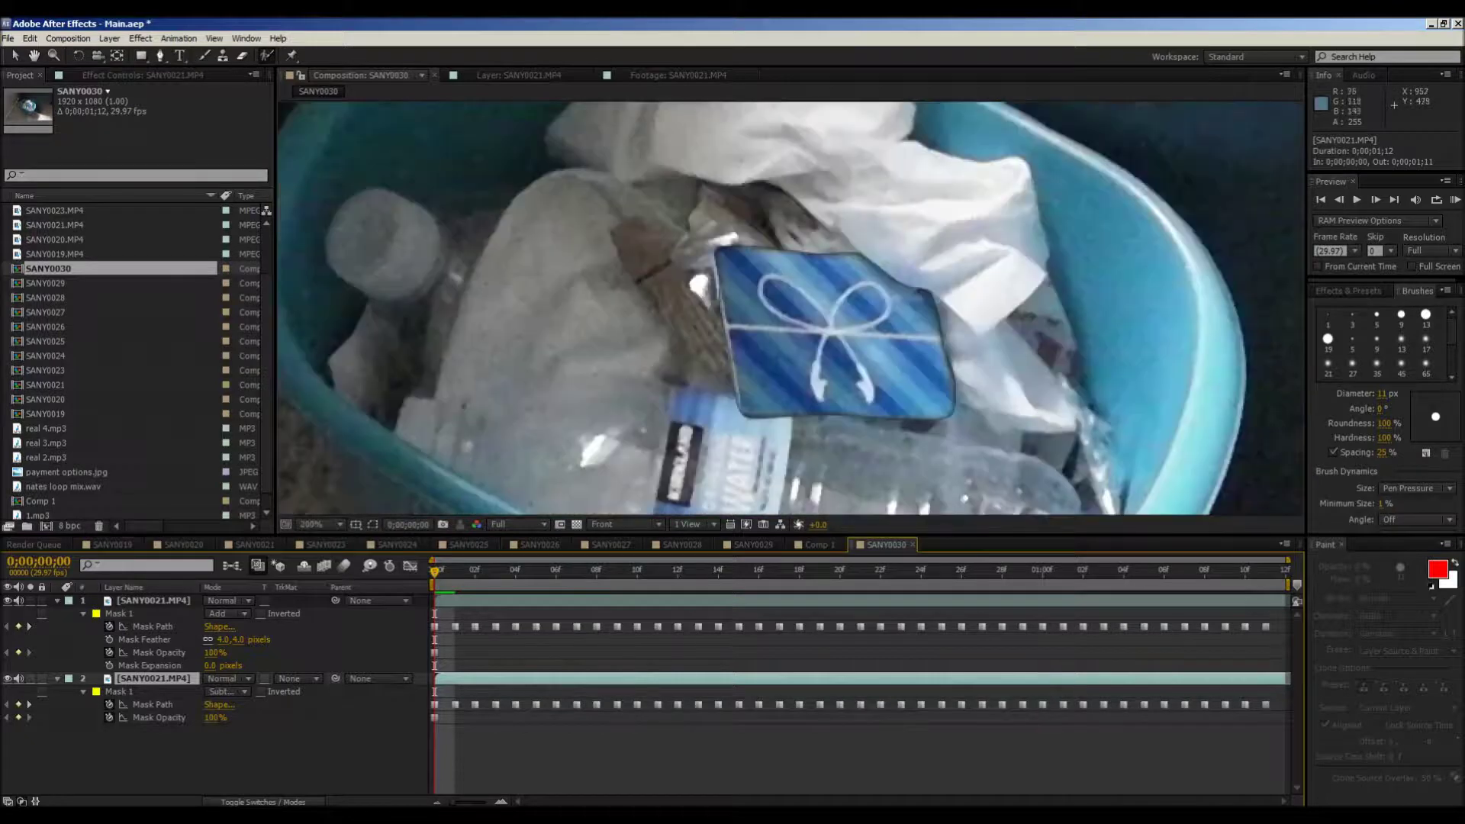
scroll(790, 308, "up", 2)
scroll(790, 305, "down", 8)
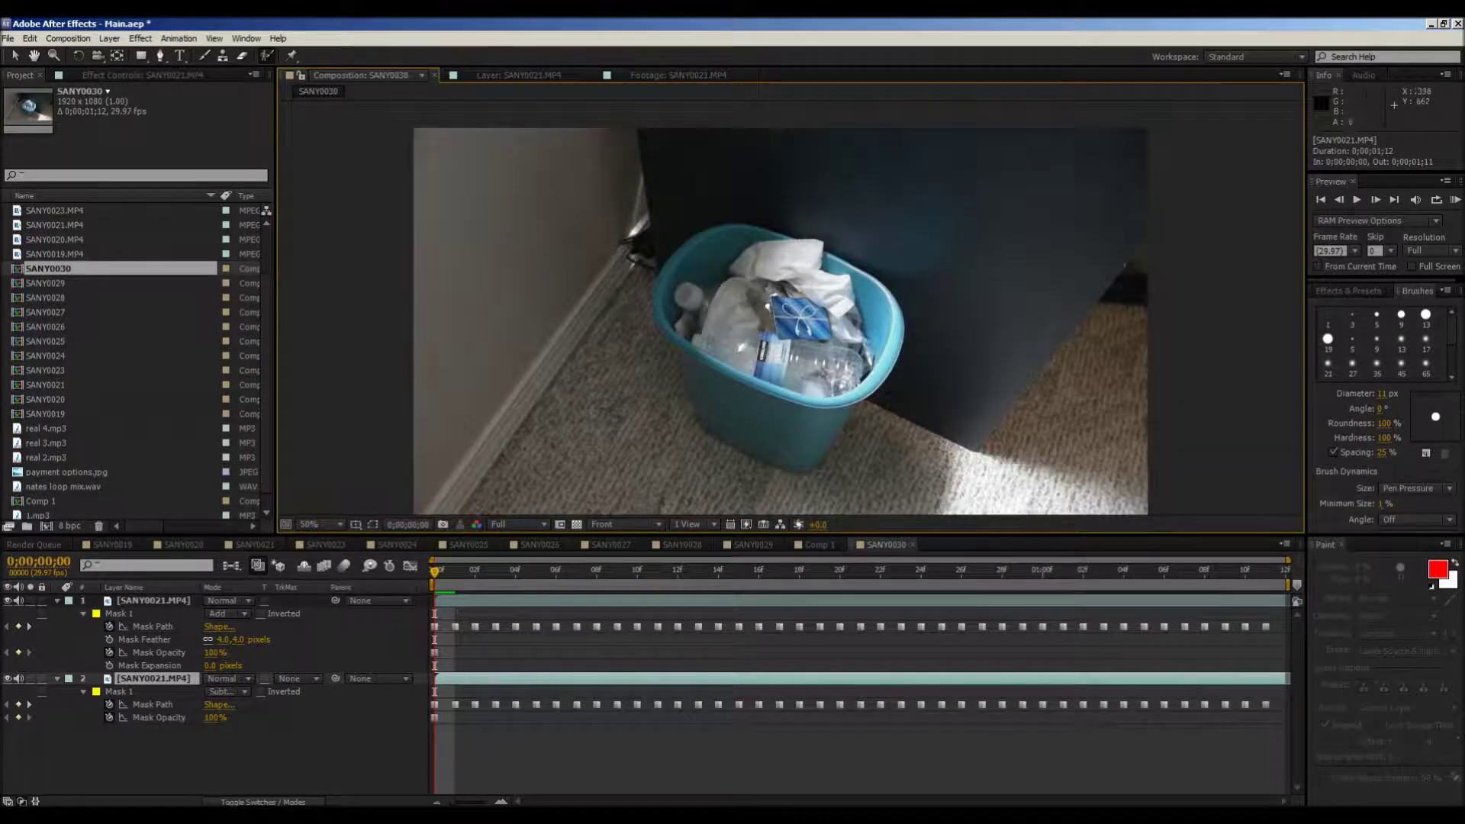
Step: Apply the Tint color correction effect to the lower SANY0021.MP4 layer to turn the surrounding footage black and white
left_click(109, 38)
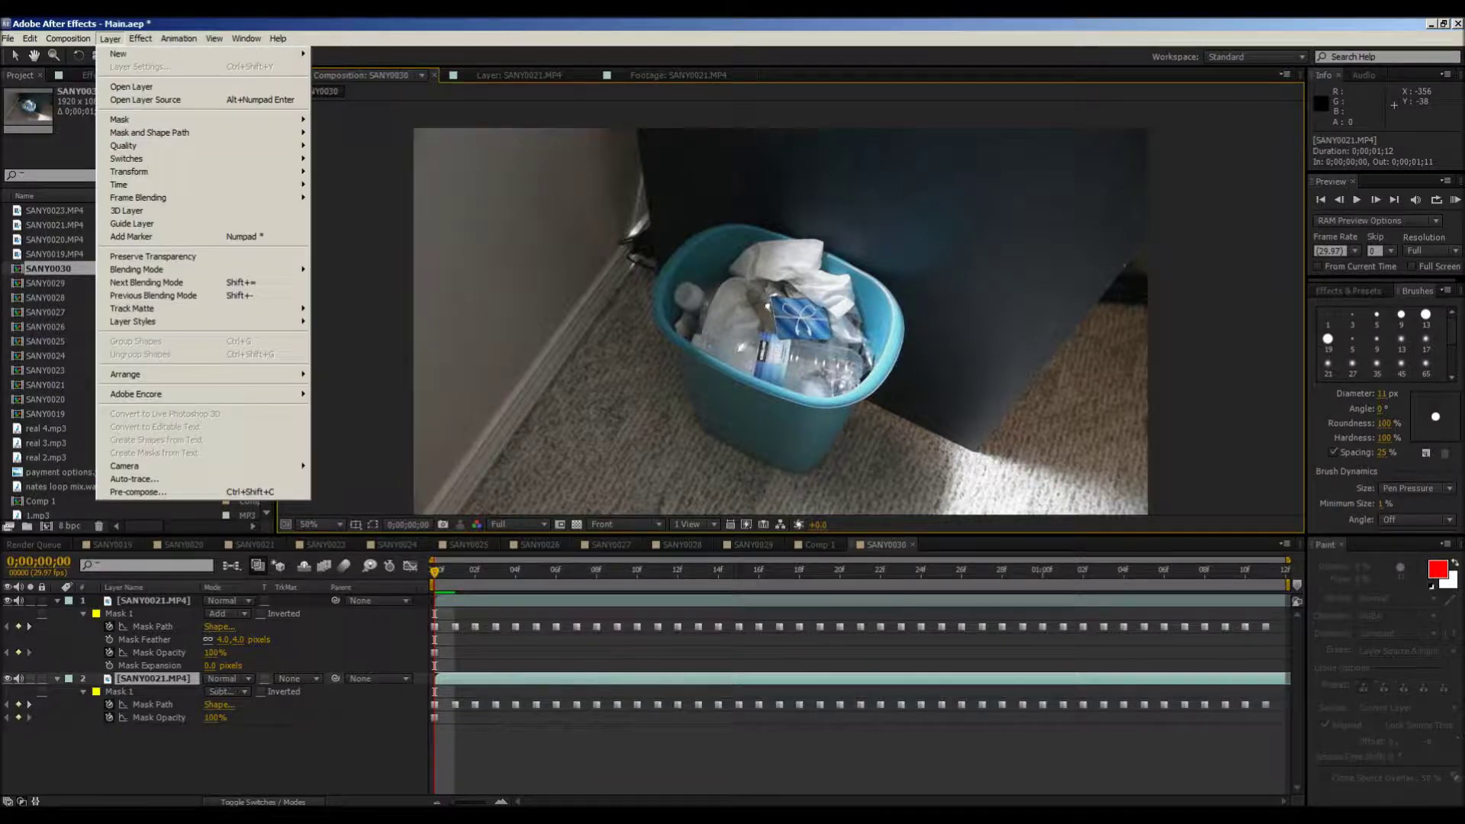
mouse_move(141, 38)
mouse_move(169, 151)
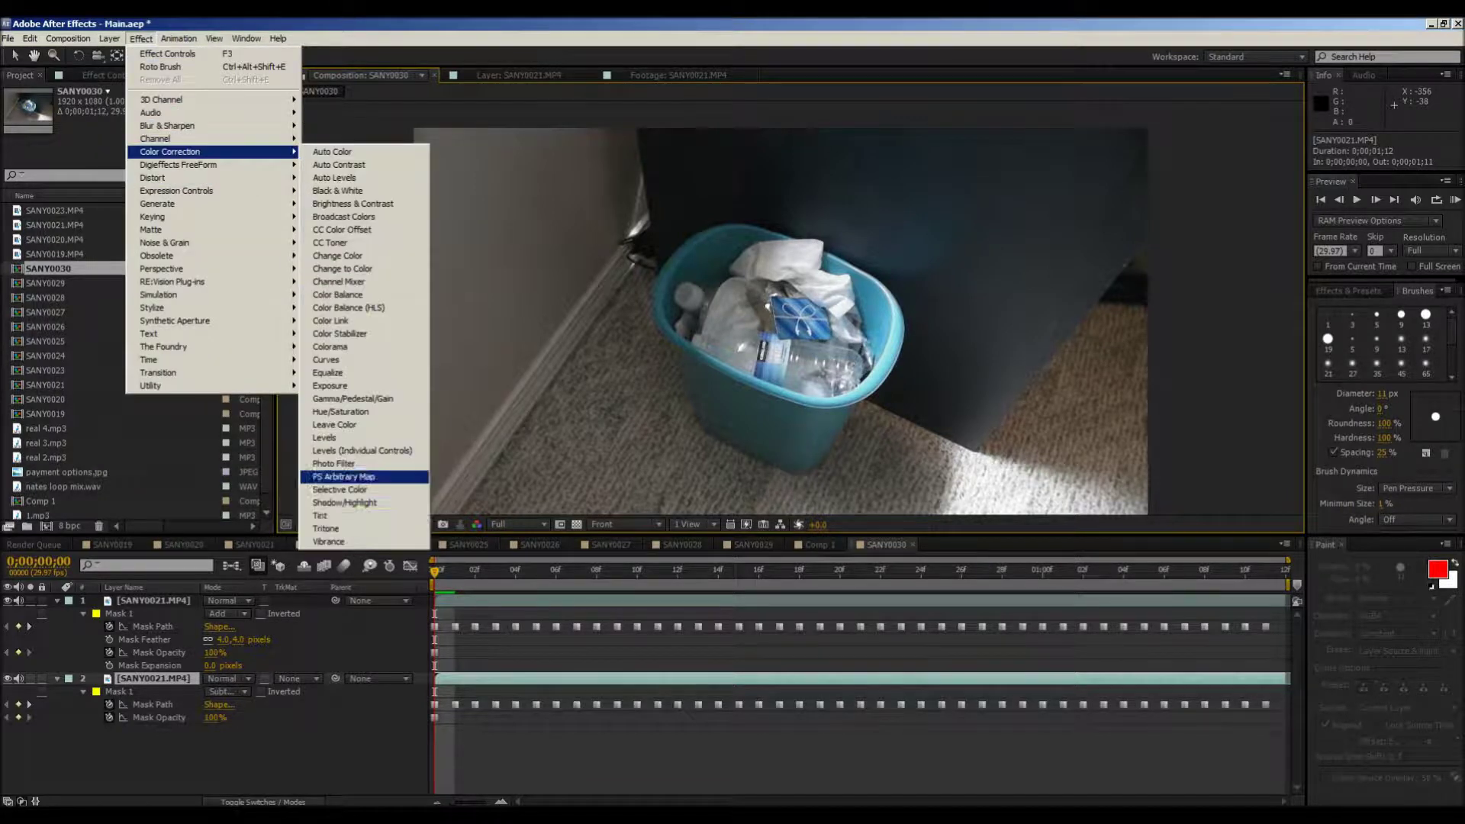
left_click(319, 515)
scroll(797, 315, "up", 1)
scroll(797, 314, "down", 2)
scroll(798, 305, "up", 2)
scroll(866, 288, "down", 1)
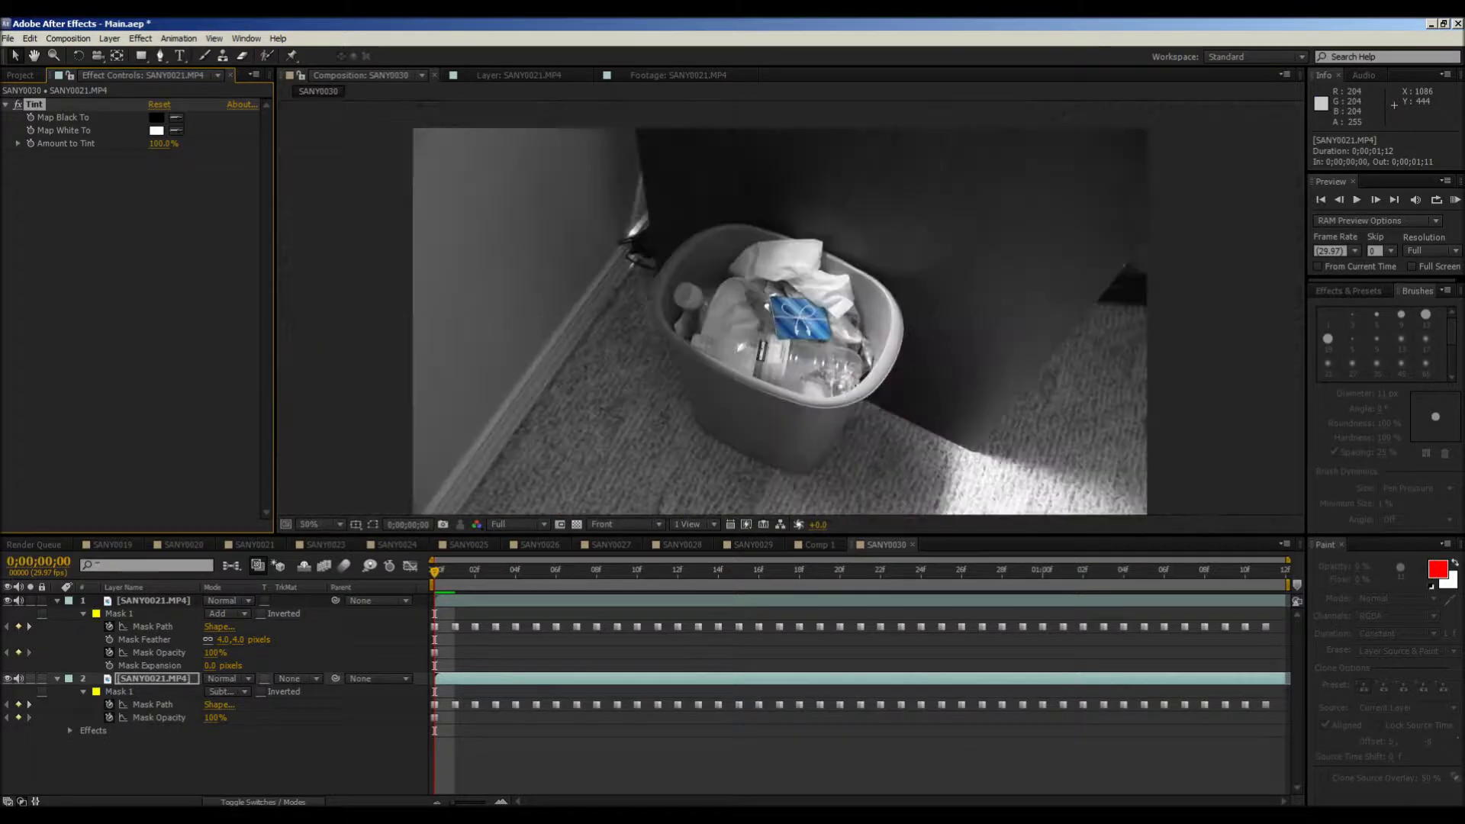
Step: Reveal all Mask 1 properties of the lower layer and set the upper copy's Mask Expansion to 3 pixels
scroll(791, 307, "up", 3)
left_click_drag(727, 423, 678, 393)
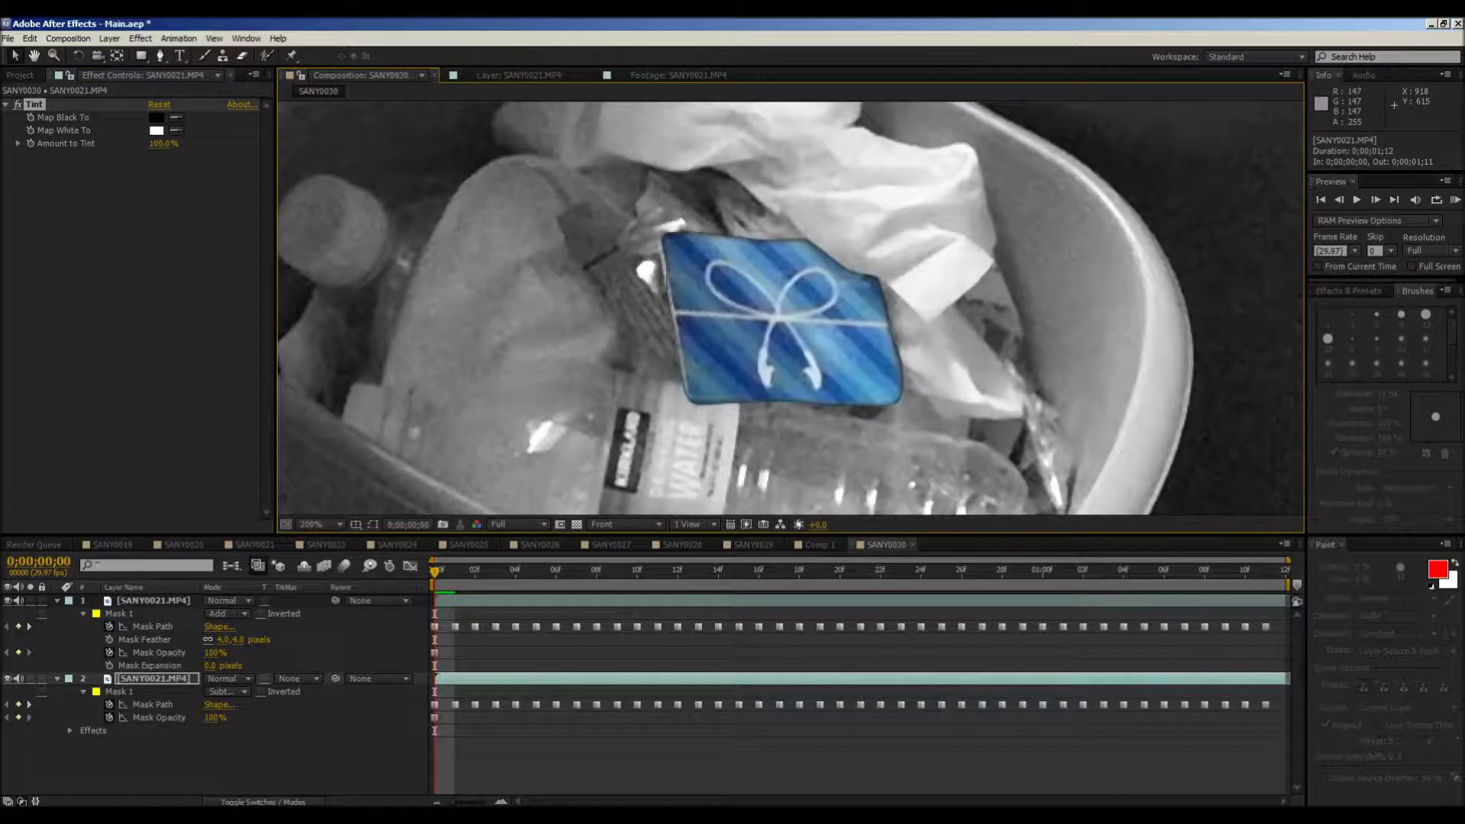
left_click(119, 691)
key("m")
key("m")
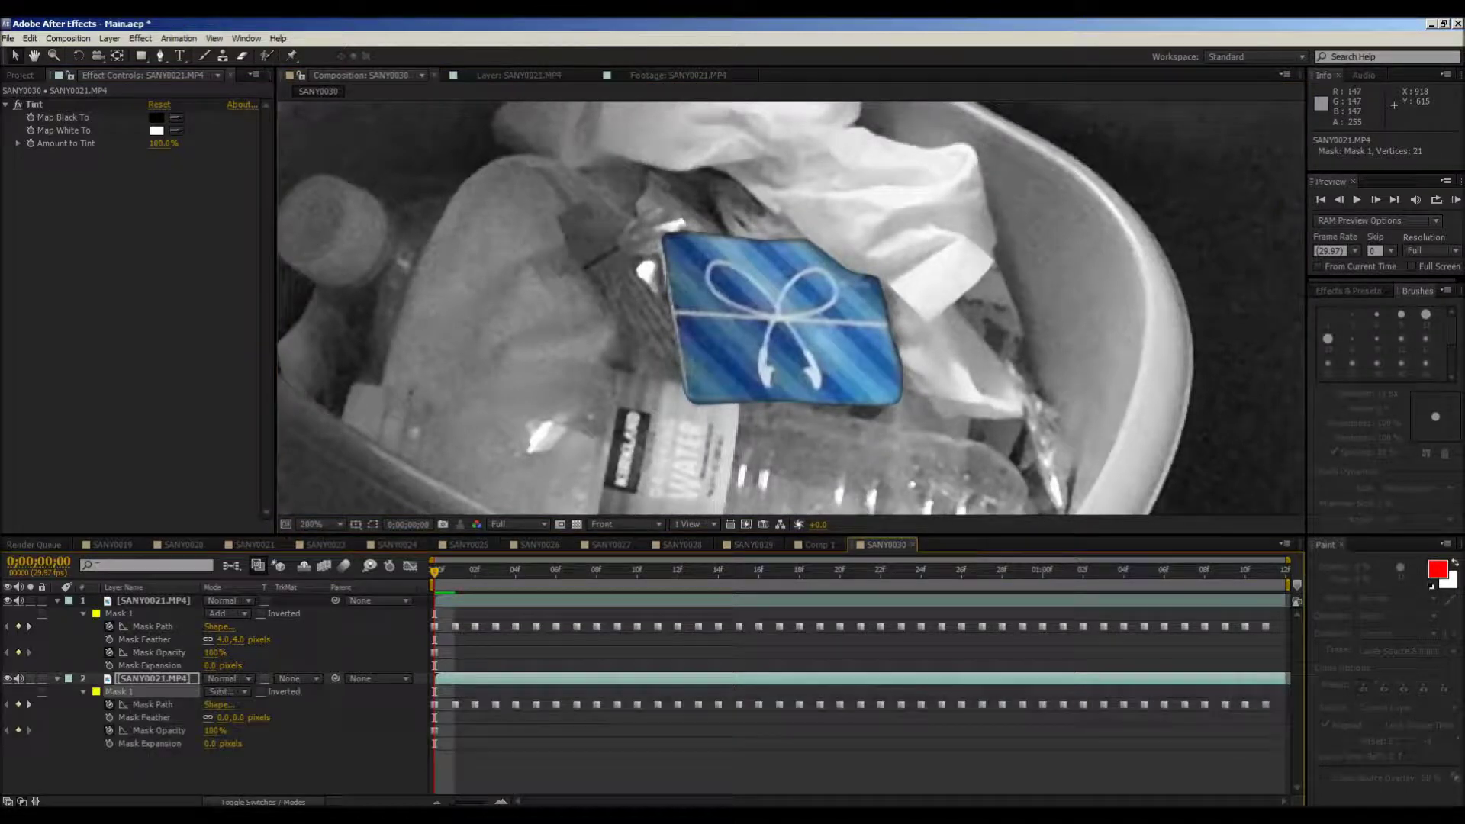
left_click_drag(210, 665, 217, 665)
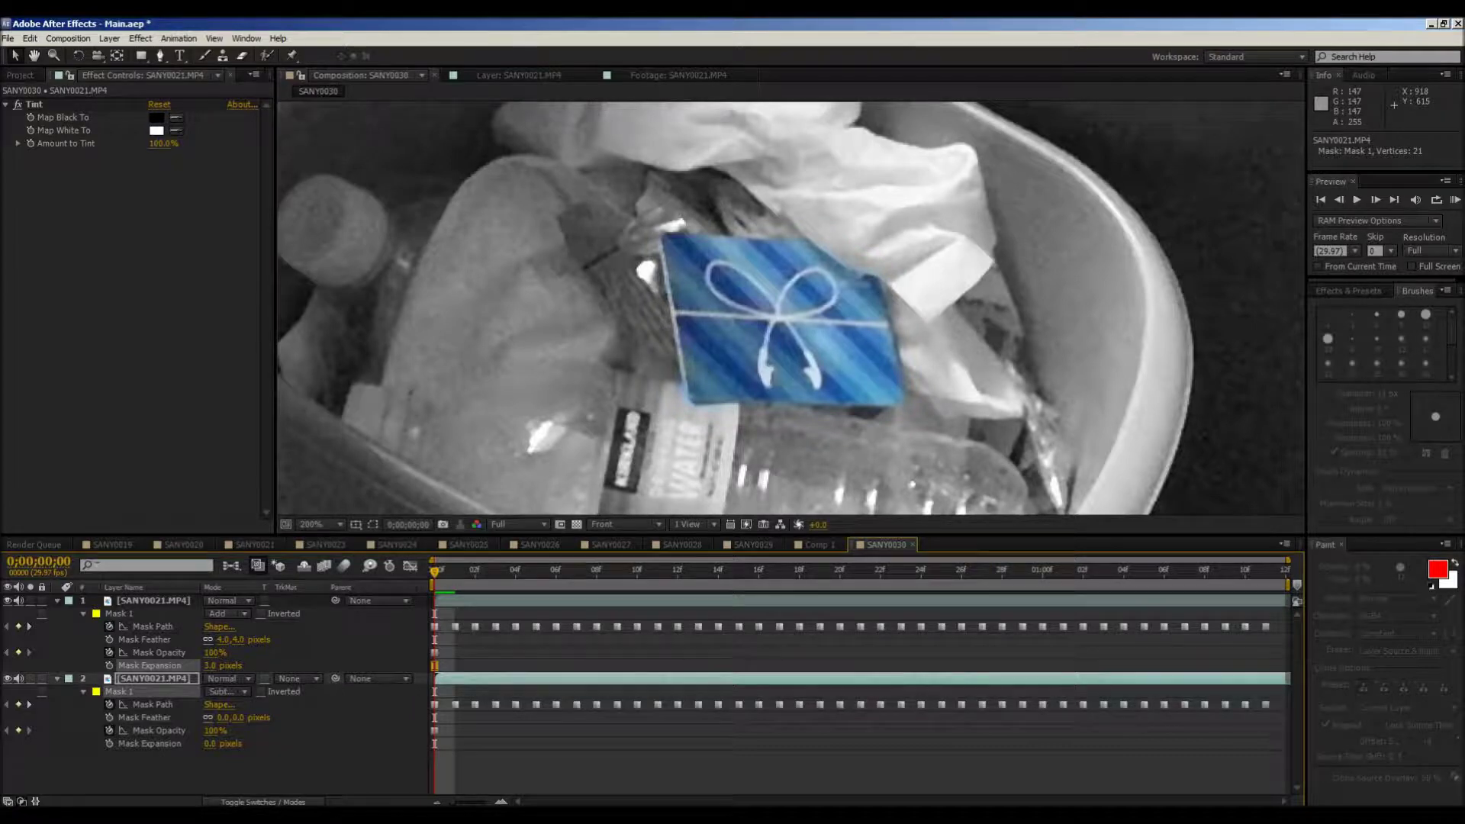
Step: Reduce the upper copy's Mask Feather to 1 pixel and check the gift card's edges
scroll(790, 308, "up", 1)
left_click_drag(763, 325, 783, 227)
left_click(225, 639)
type("1")
key("Return")
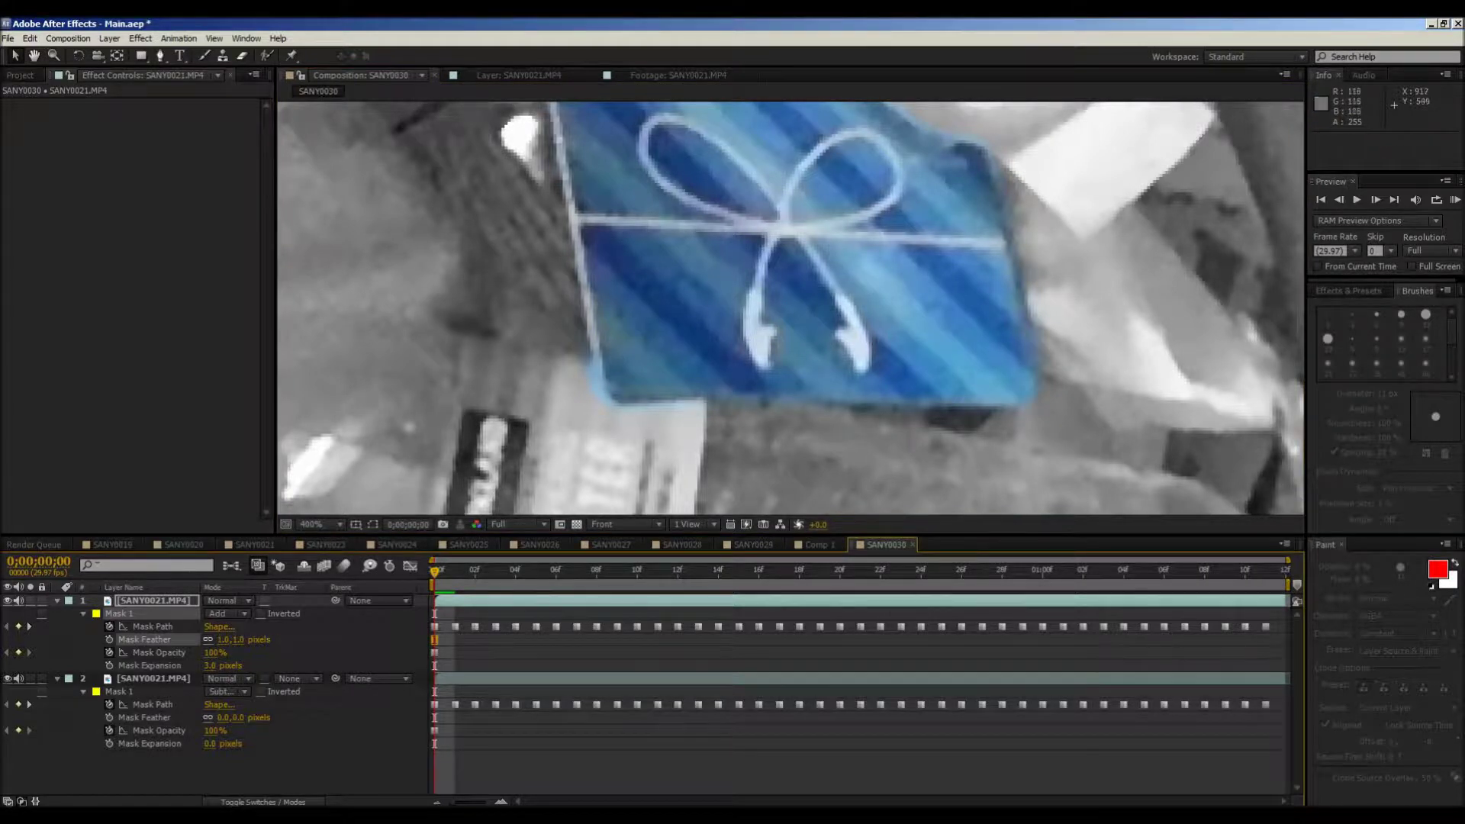
scroll(791, 309, "down", 3)
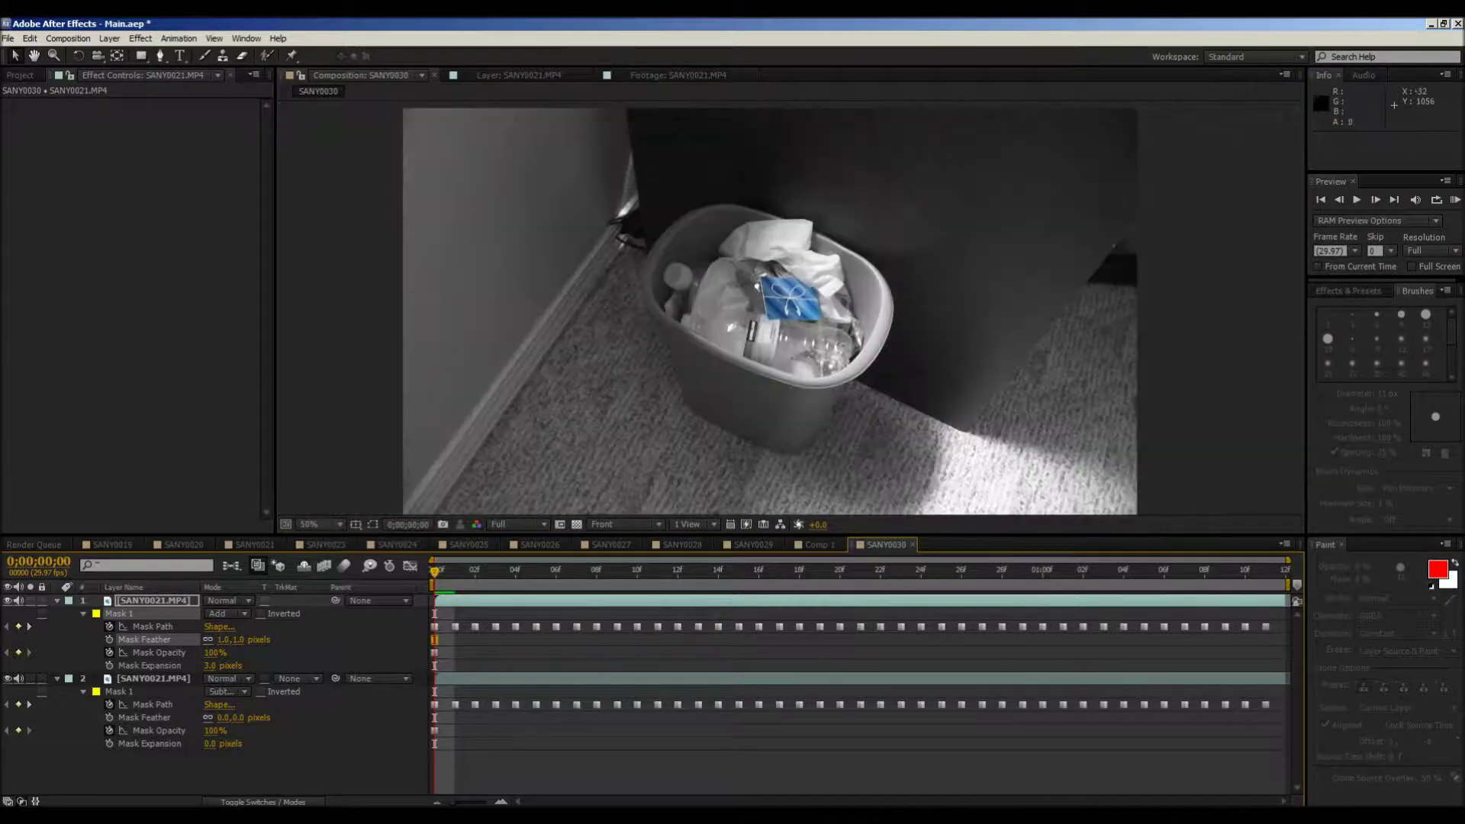
Step: Play back the selective-colour composite and mute the upper SANY0021.MP4 layer's audio
left_click(311, 524)
left_click(336, 553)
key("KP_0")
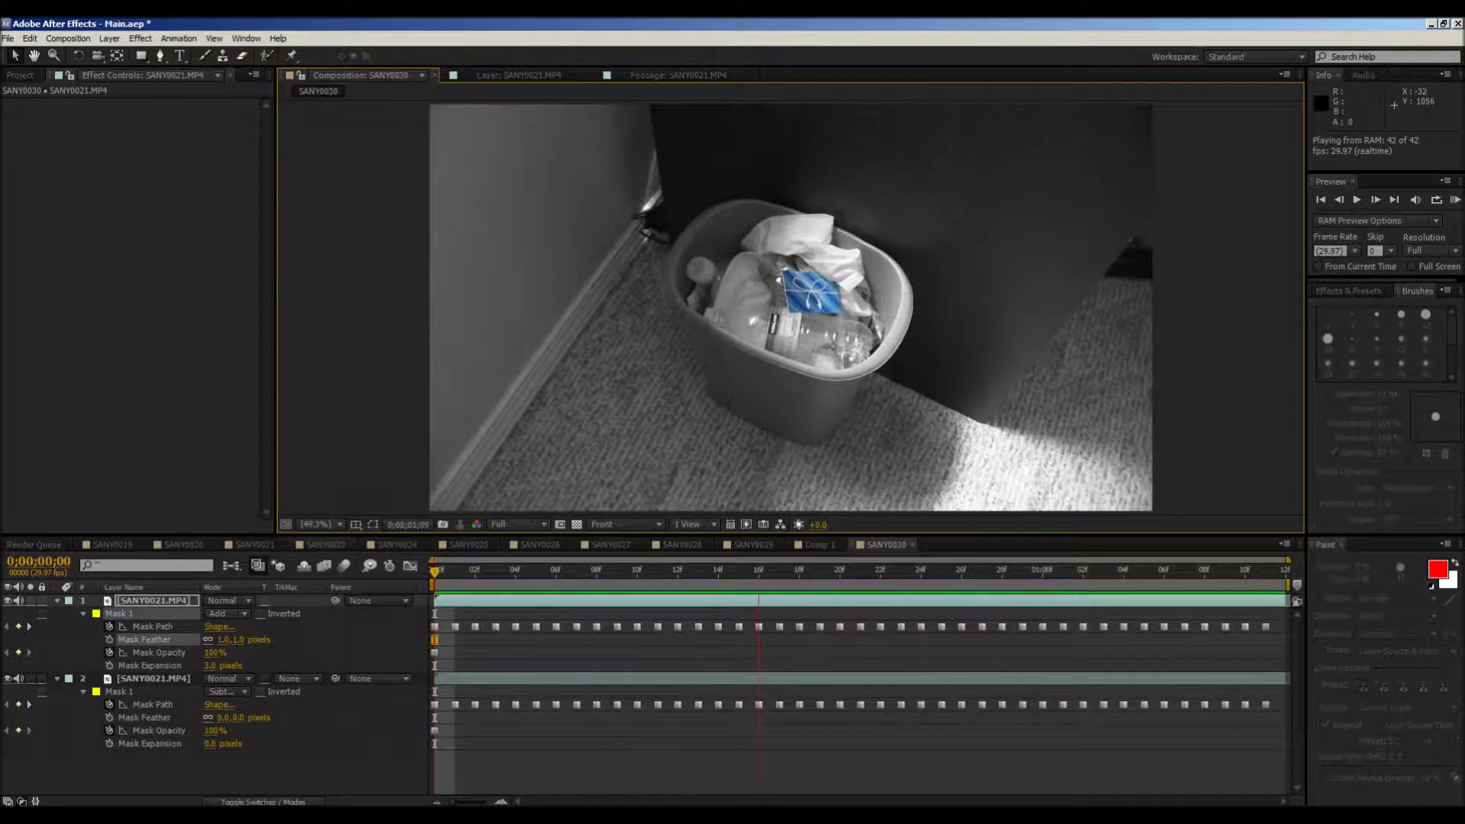
key("space")
left_click(19, 601)
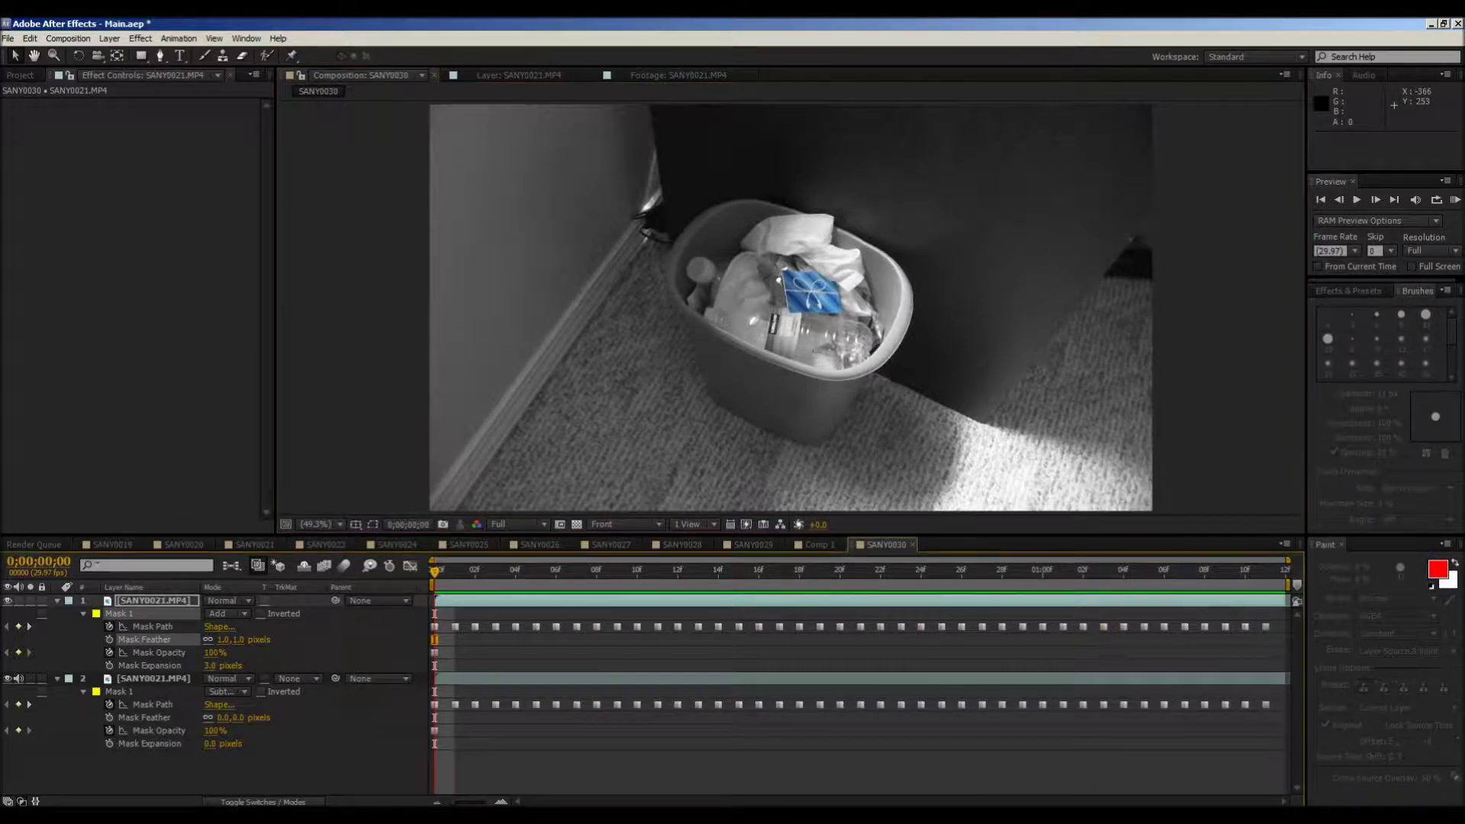
Step: Show the upper layer's mask outline and move the vertex at the card's lower-left corner slightly inward
scroll(787, 306, "up", 5)
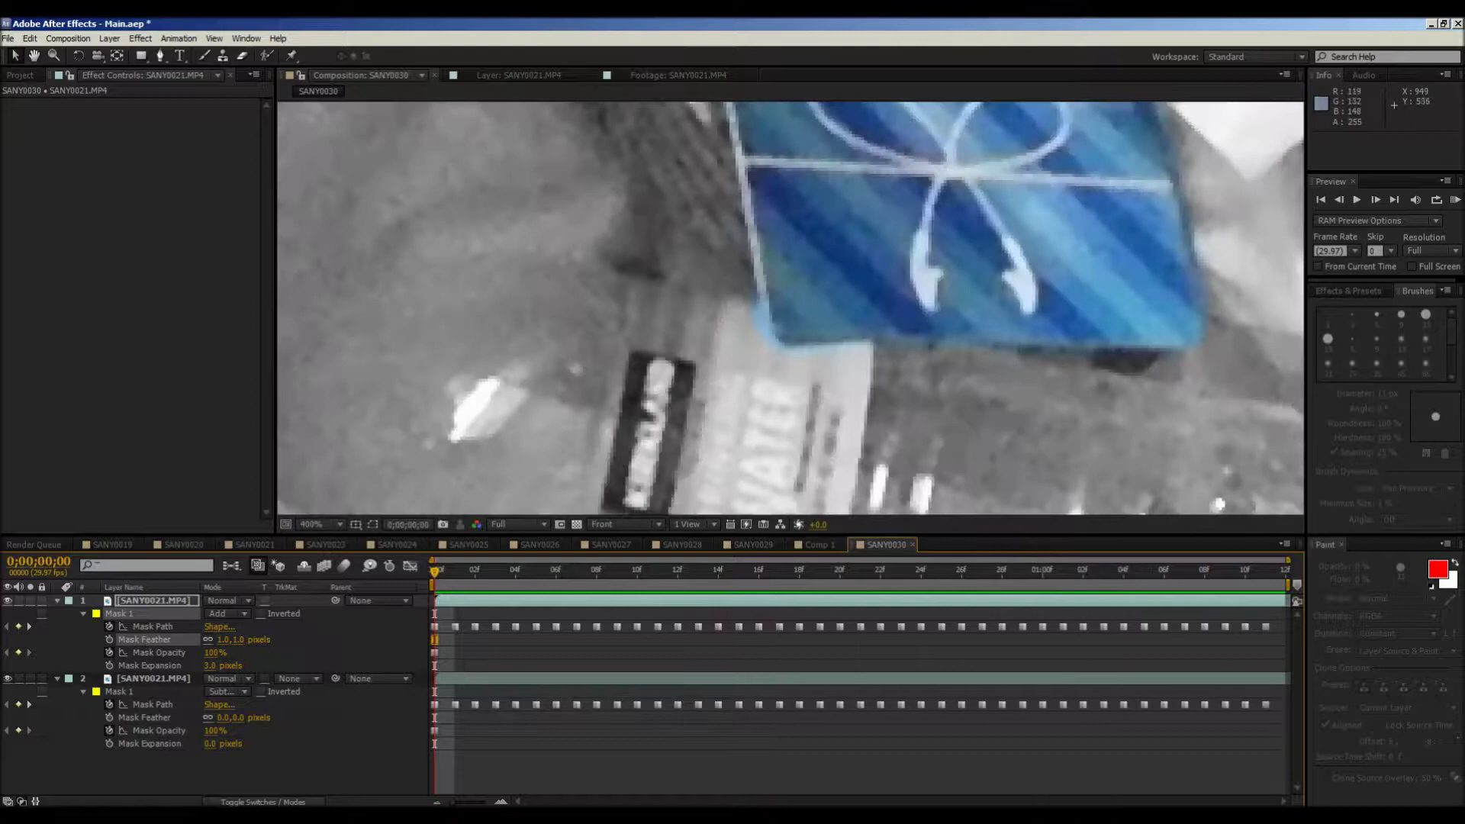
left_click(154, 600)
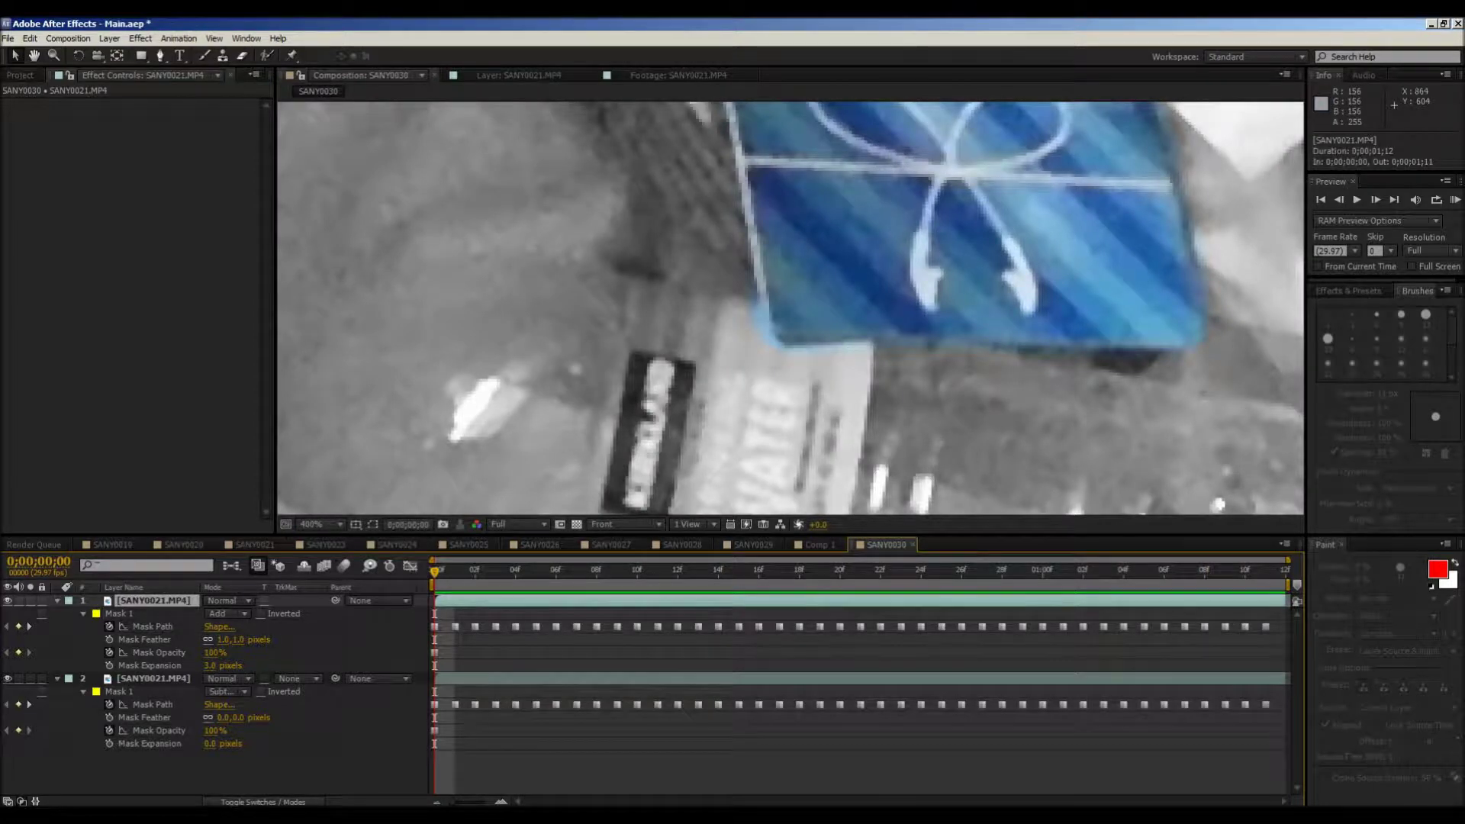
left_click(372, 524)
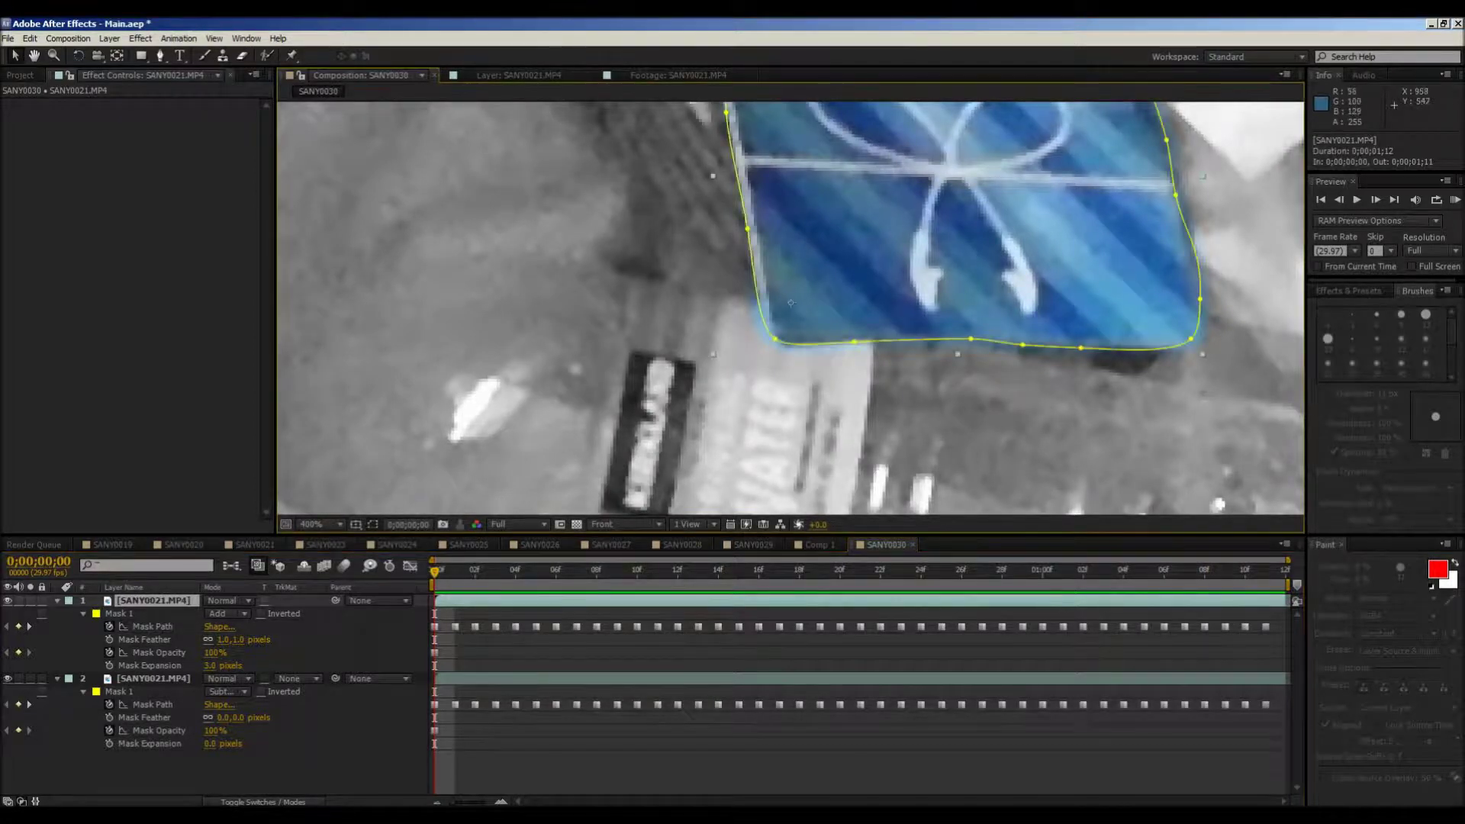
left_click_drag(774, 338, 782, 337)
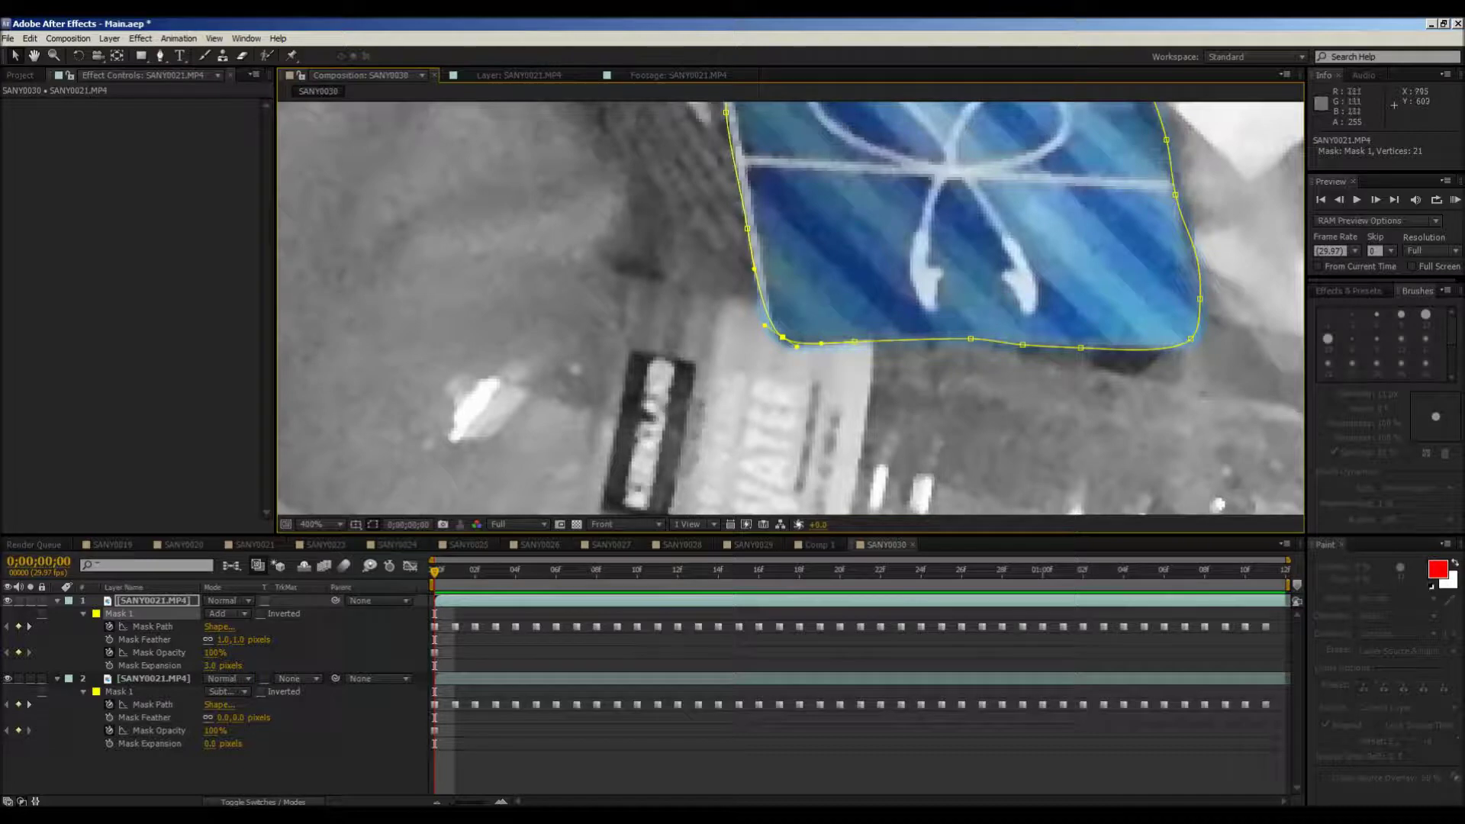
scroll(667, 460, "down", 4)
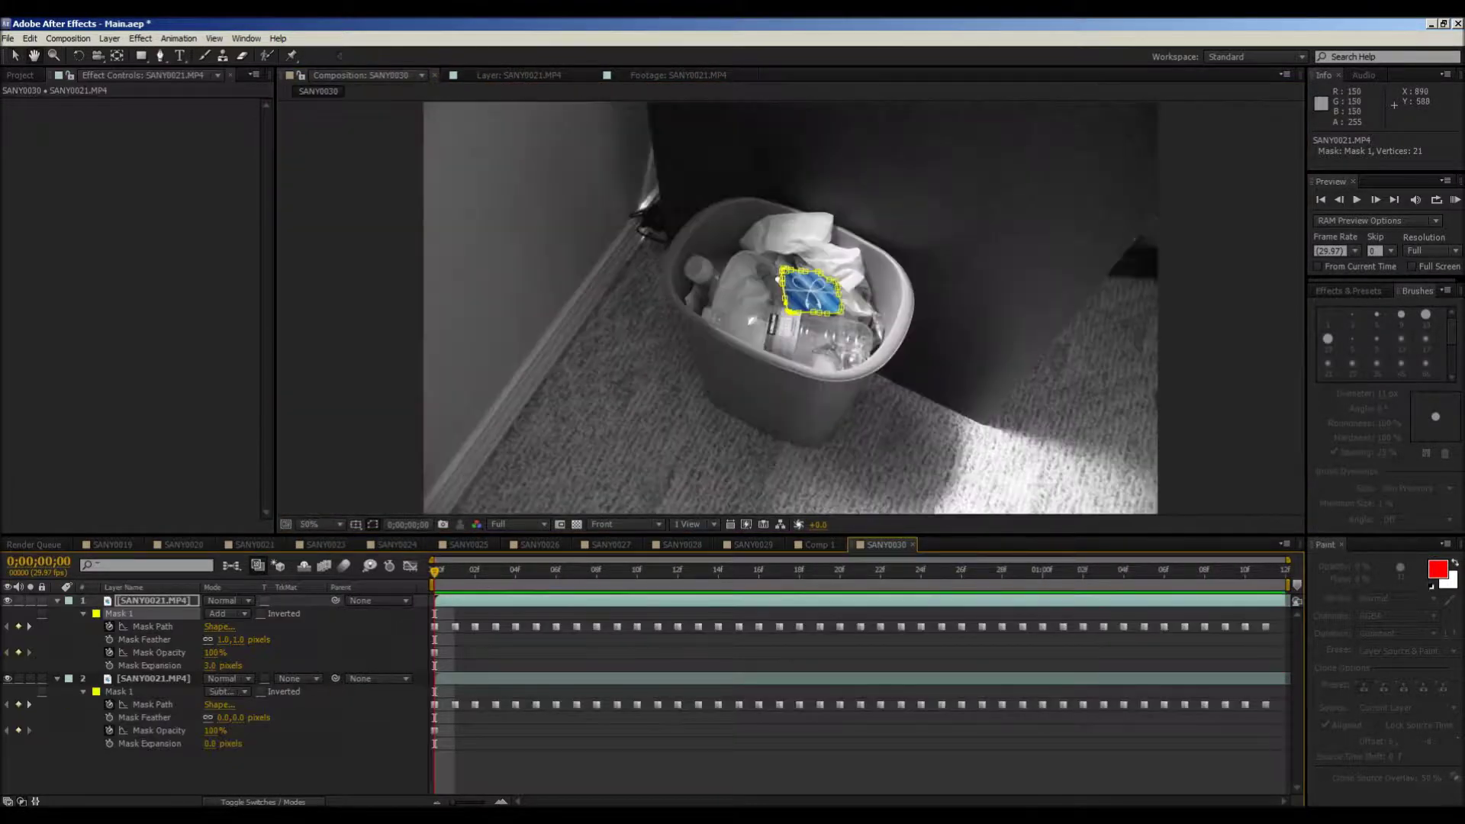
scroll(671, 458, "up", 2)
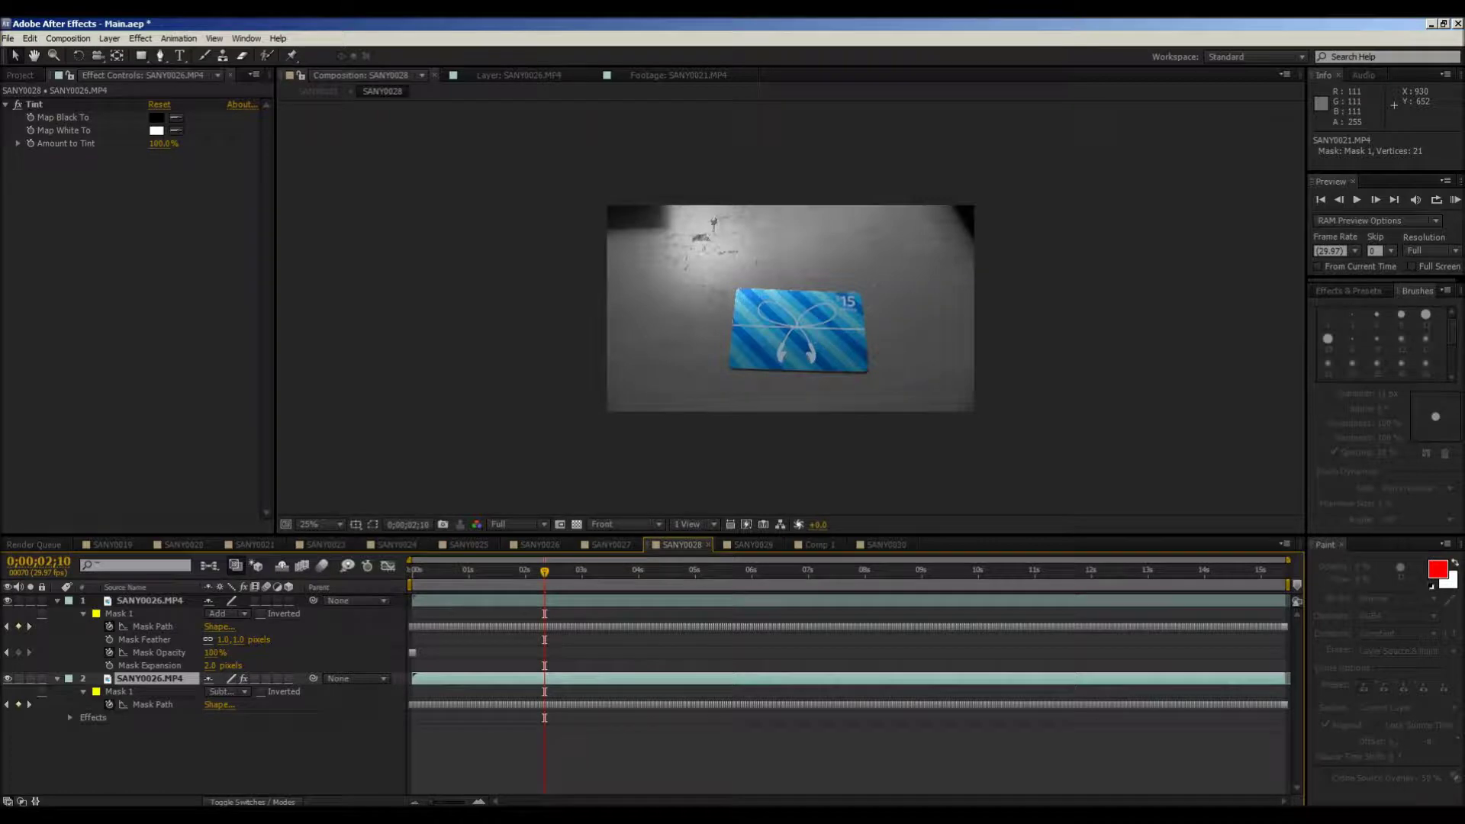
Step: Scrub through the finished gift card shot in SANY0028 and glance at the SANY0026 and SANY0025 compositions
left_click_drag(545, 571, 1065, 571)
left_click_drag(1284, 572, 412, 571)
left_click(539, 544)
left_click(468, 544)
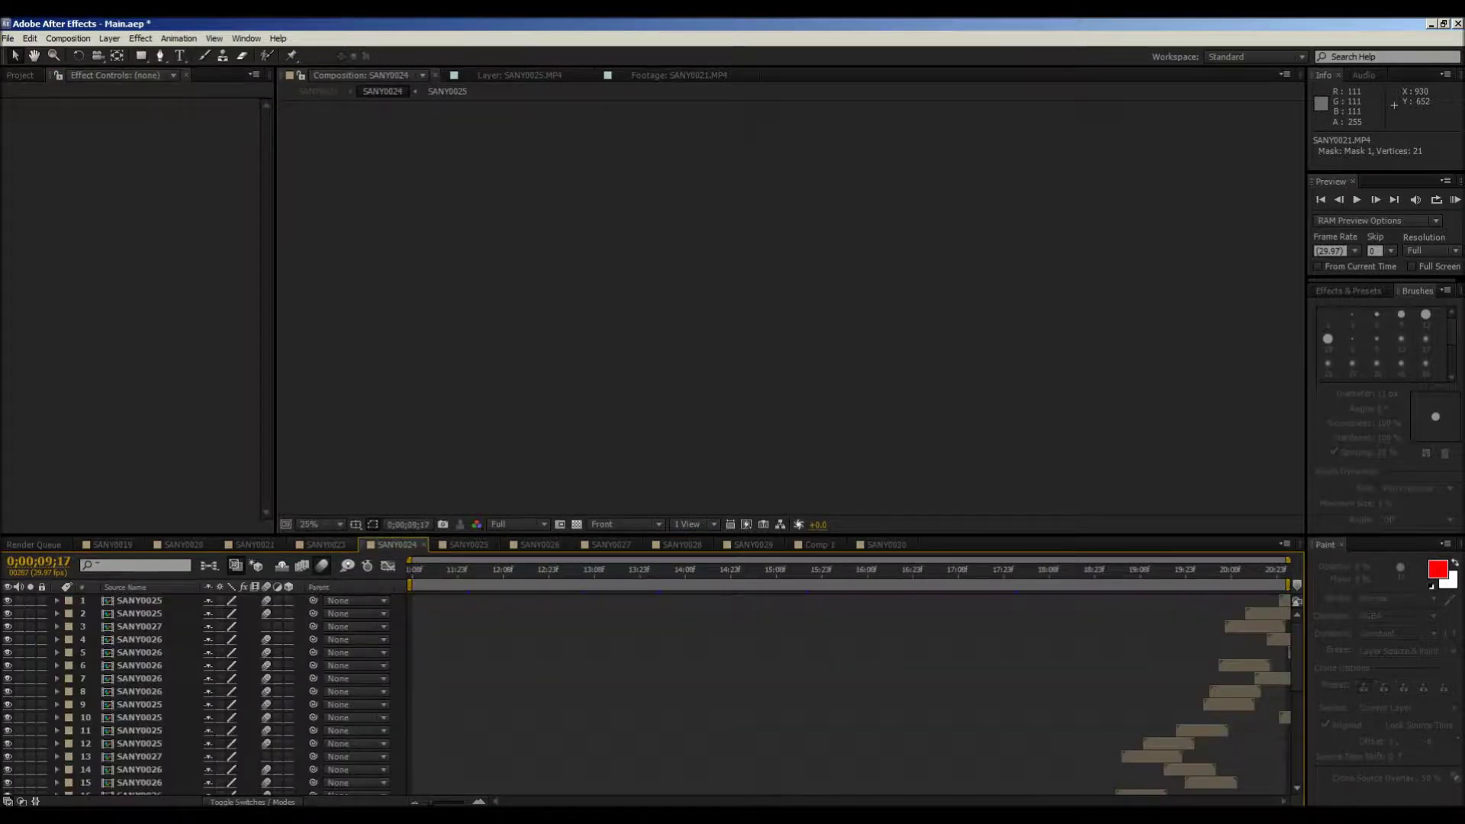
Step: Examine the SANY0023 composition frame by frame around 0;00;22;25, where the hand with the banknotes enters the picture
left_click(325, 544)
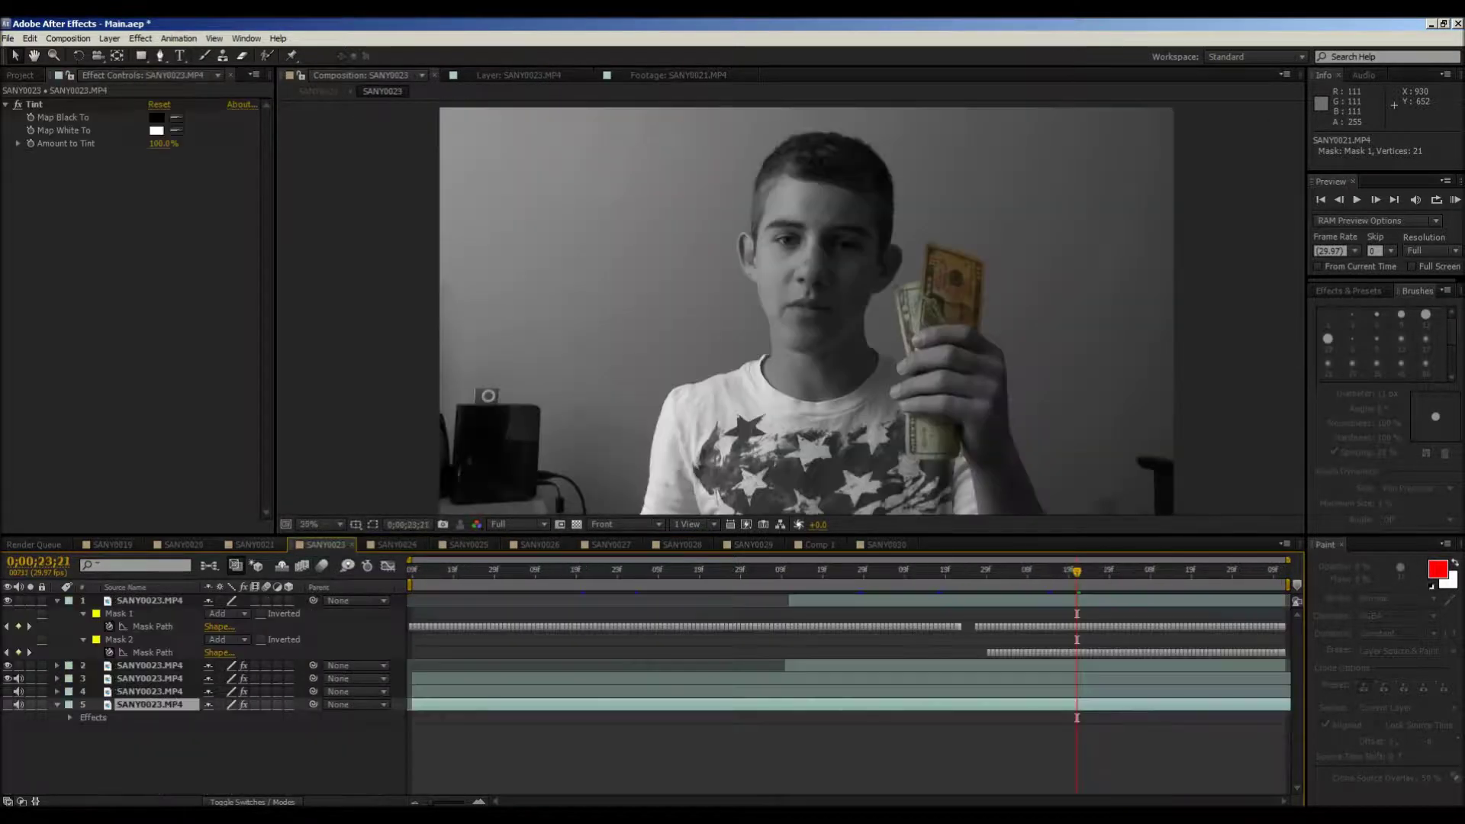
left_click_drag(1076, 571, 982, 572)
key("Page_Up")
key("Page_Up")
key("Page_Up")
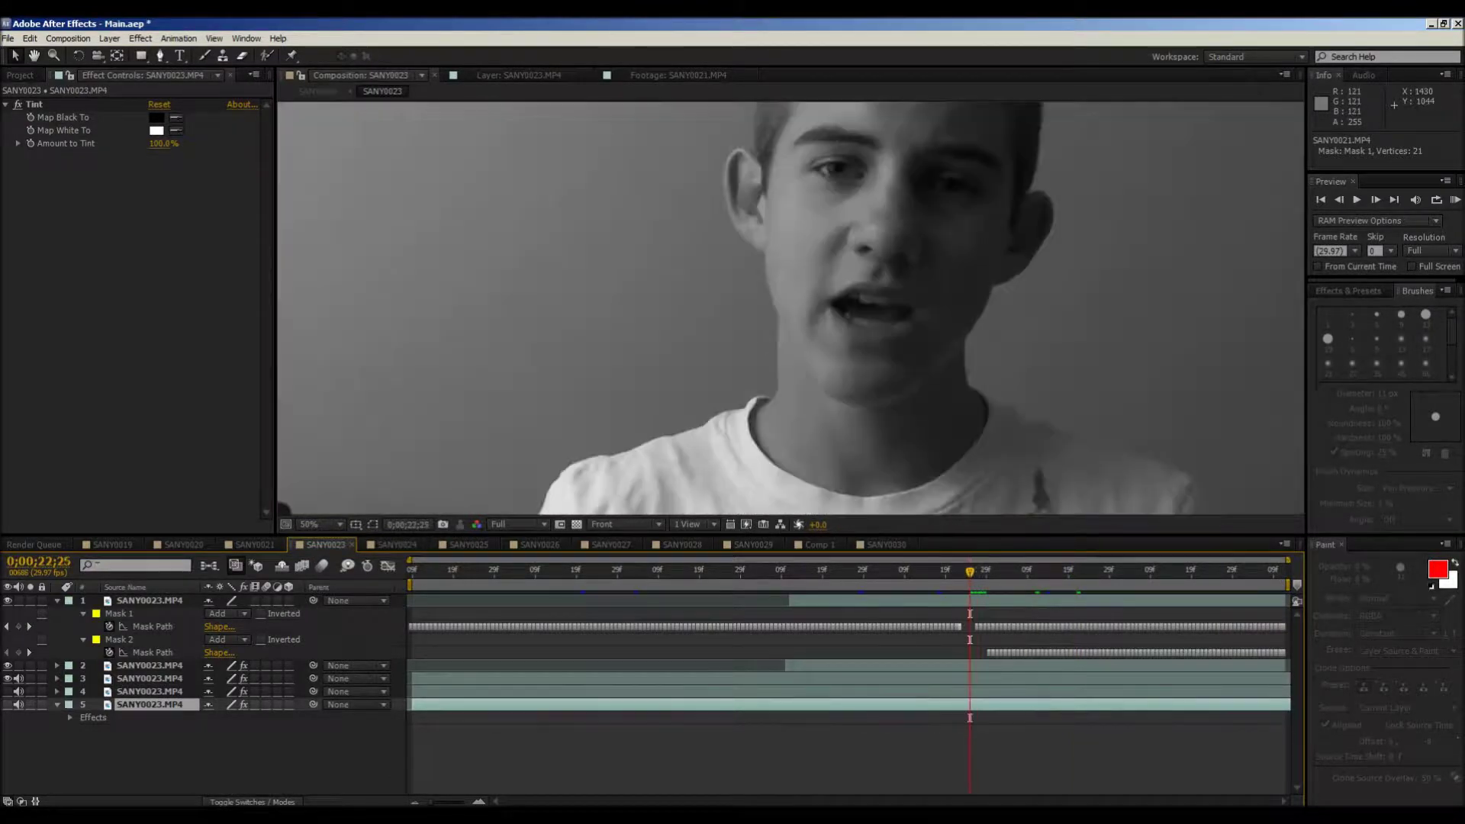
left_click_drag(969, 499, 790, 200)
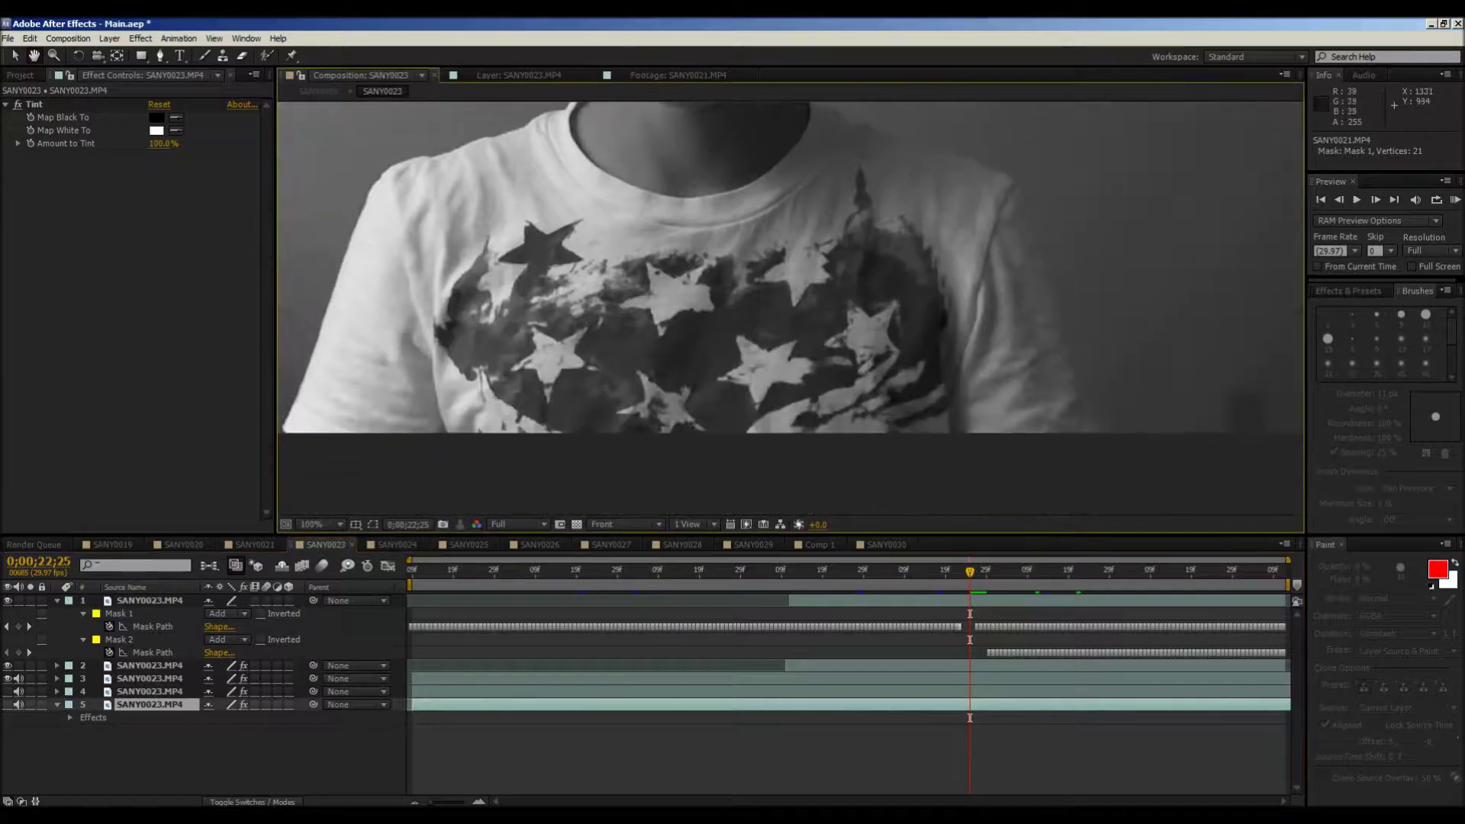
key("Page_Down")
key("Page_Down")
key("Page_Down")
key("Page_Down")
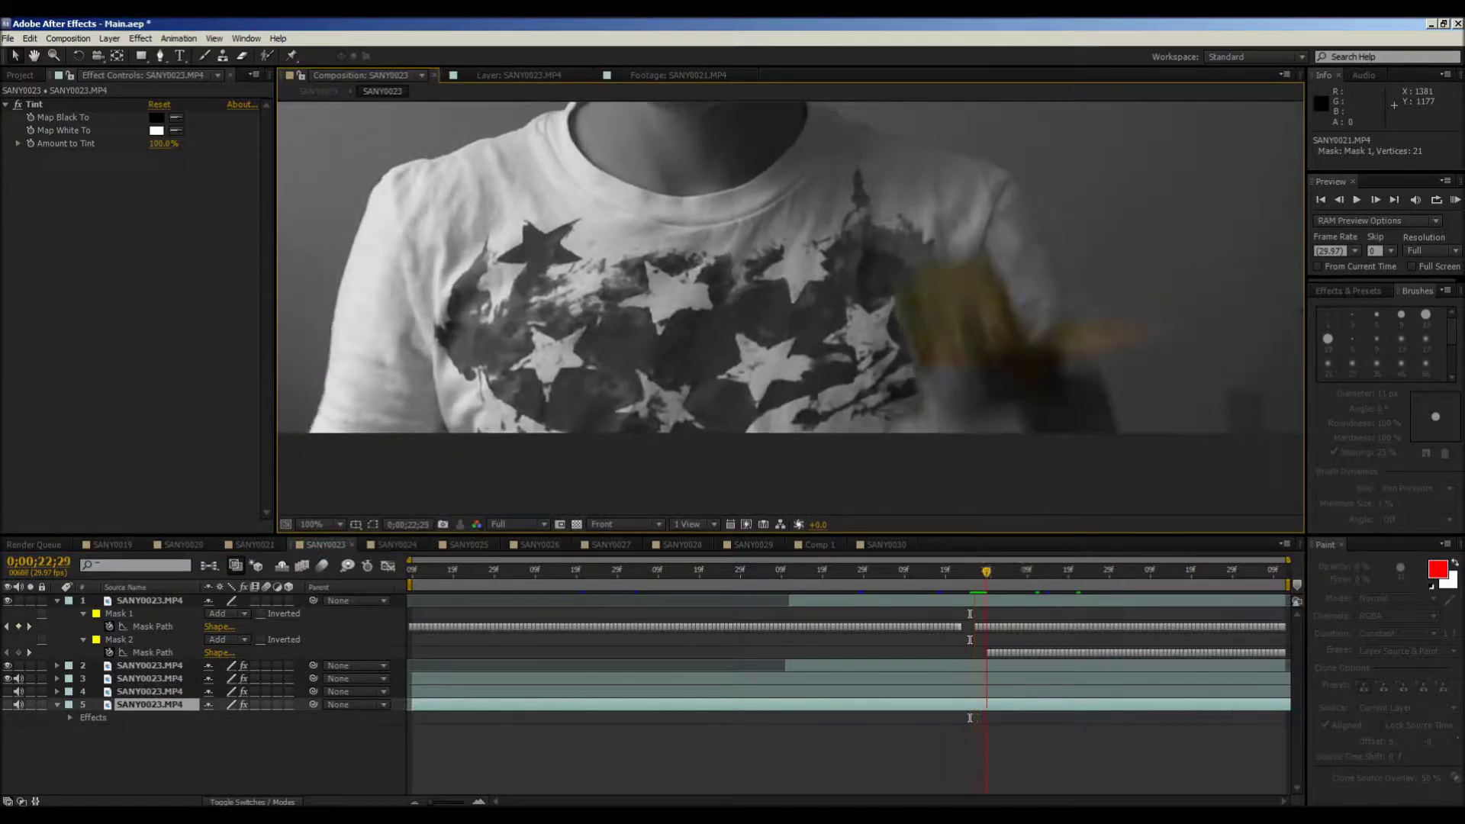
key("Page_Down")
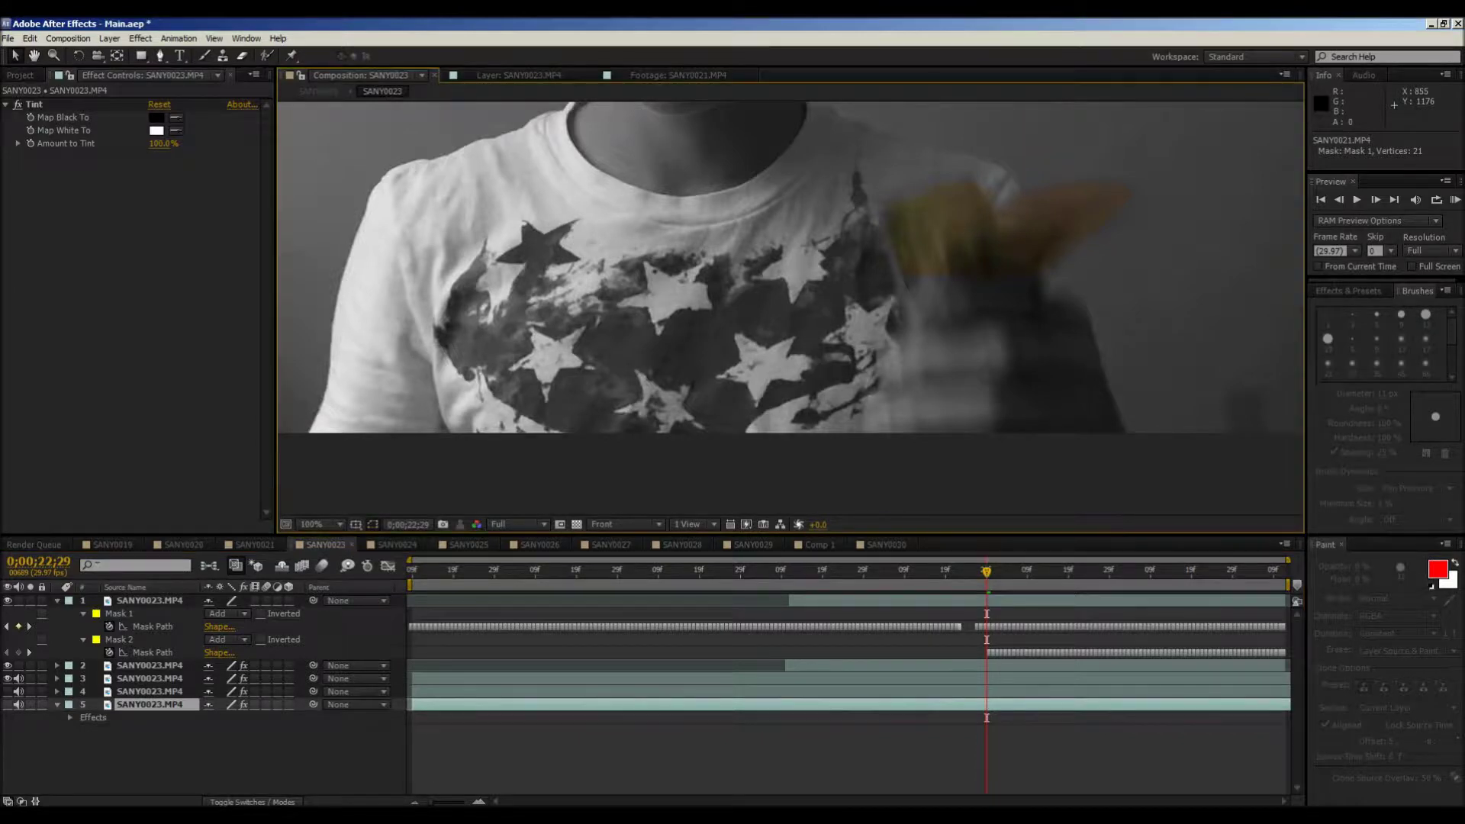
Step: Play back SANY0023 and inspect the second layer's mask around the banknotes at 0;00;23;02
left_click(150, 666)
key("space")
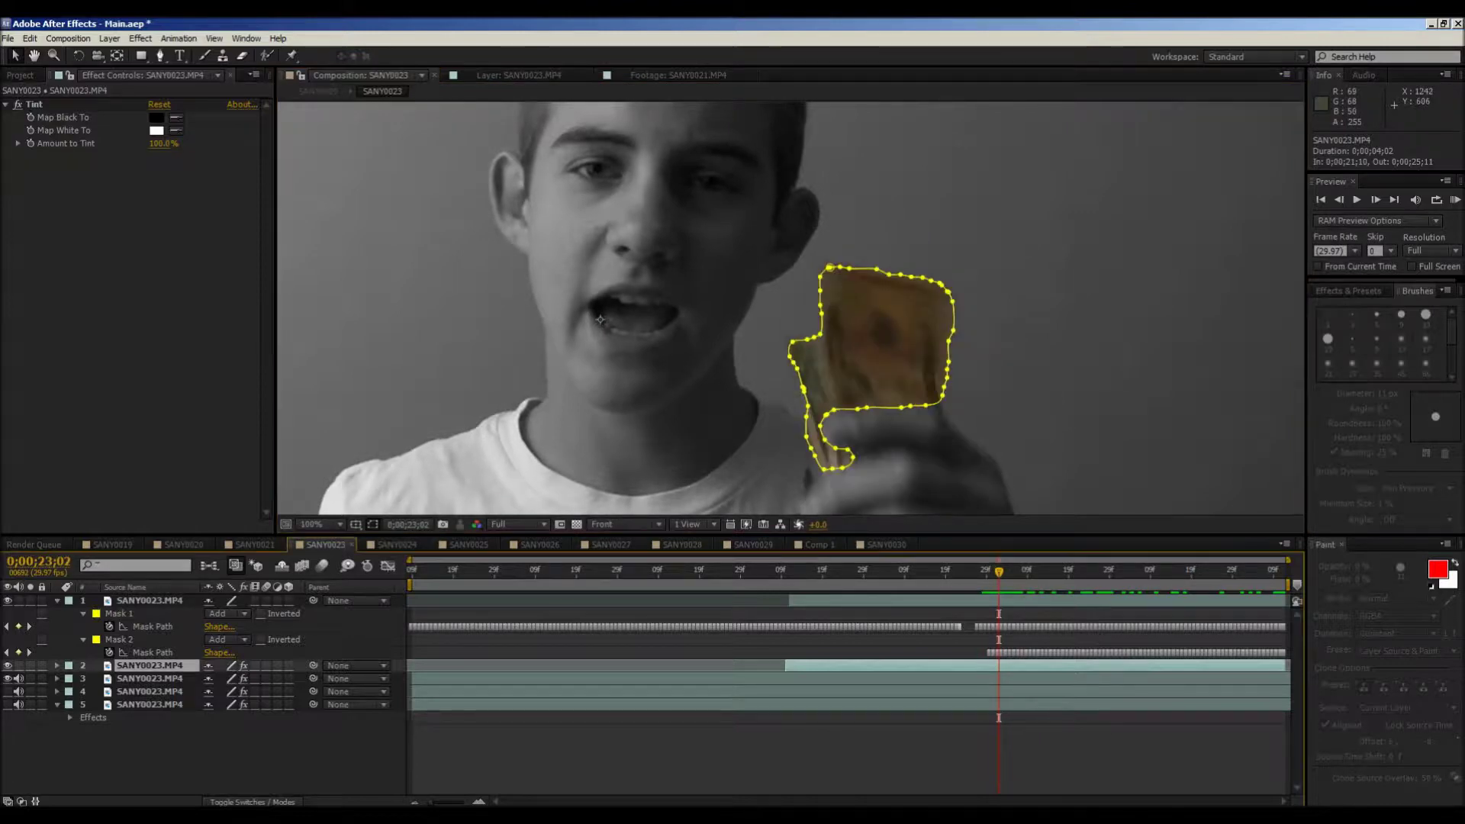
scroll(752, 271, "down", 2)
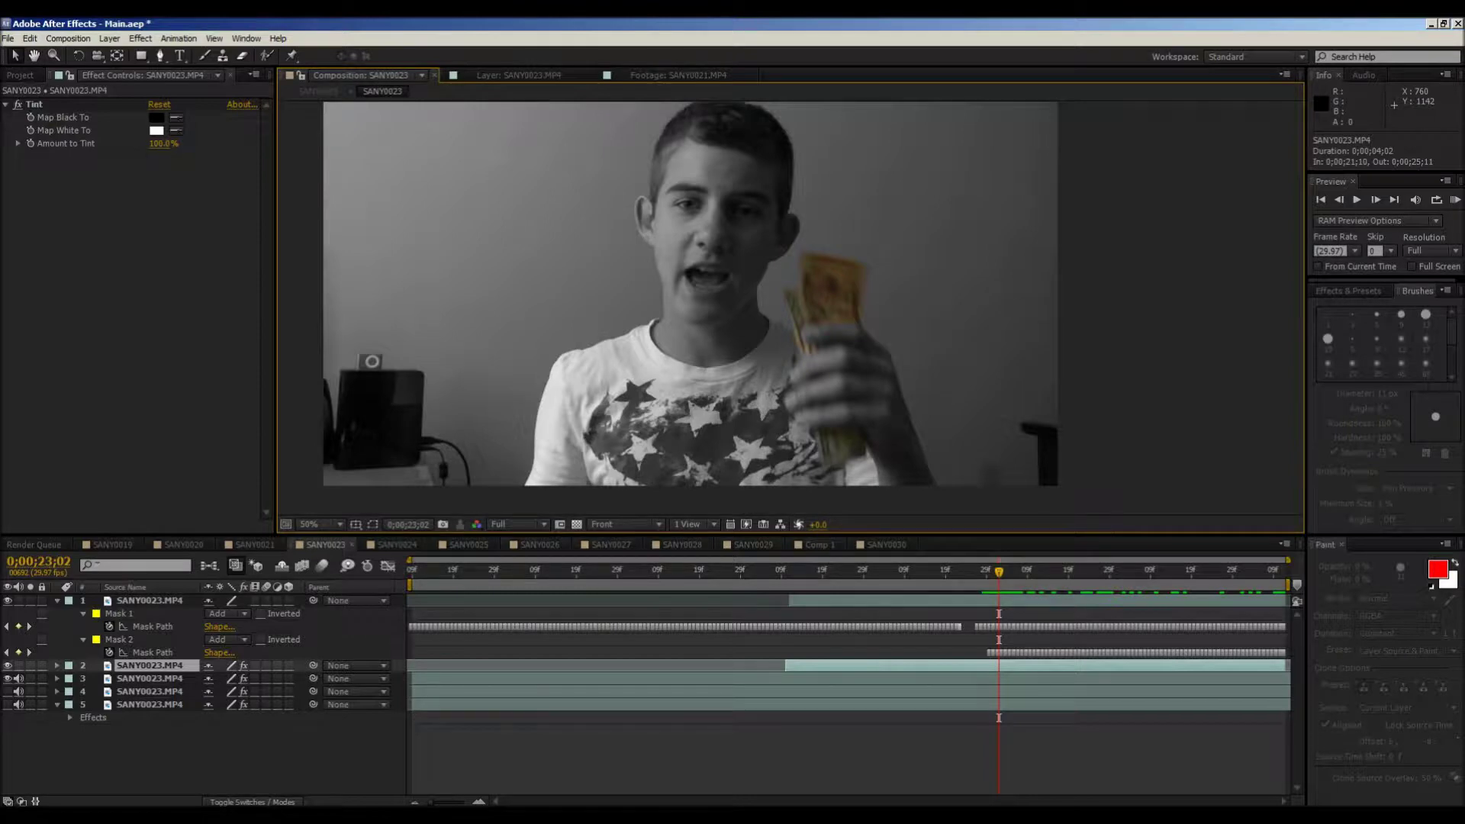
Step: Review the banknote section of the SANY0029 composition at about 0;00;38;17 and play it from 0;00;36;24
left_click(819, 544)
left_click(885, 544)
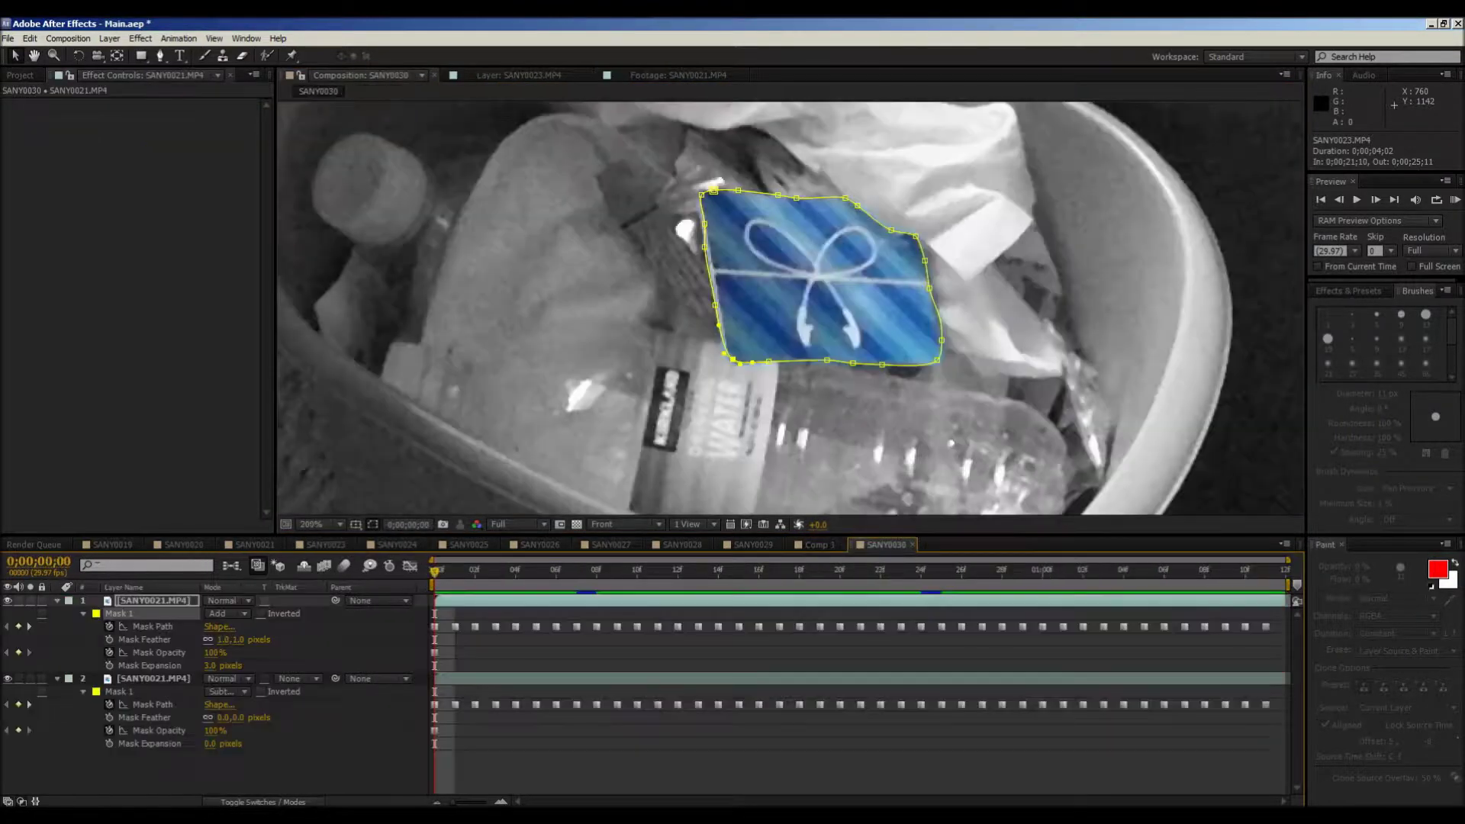
left_click(752, 544)
left_click_drag(730, 572, 859, 572)
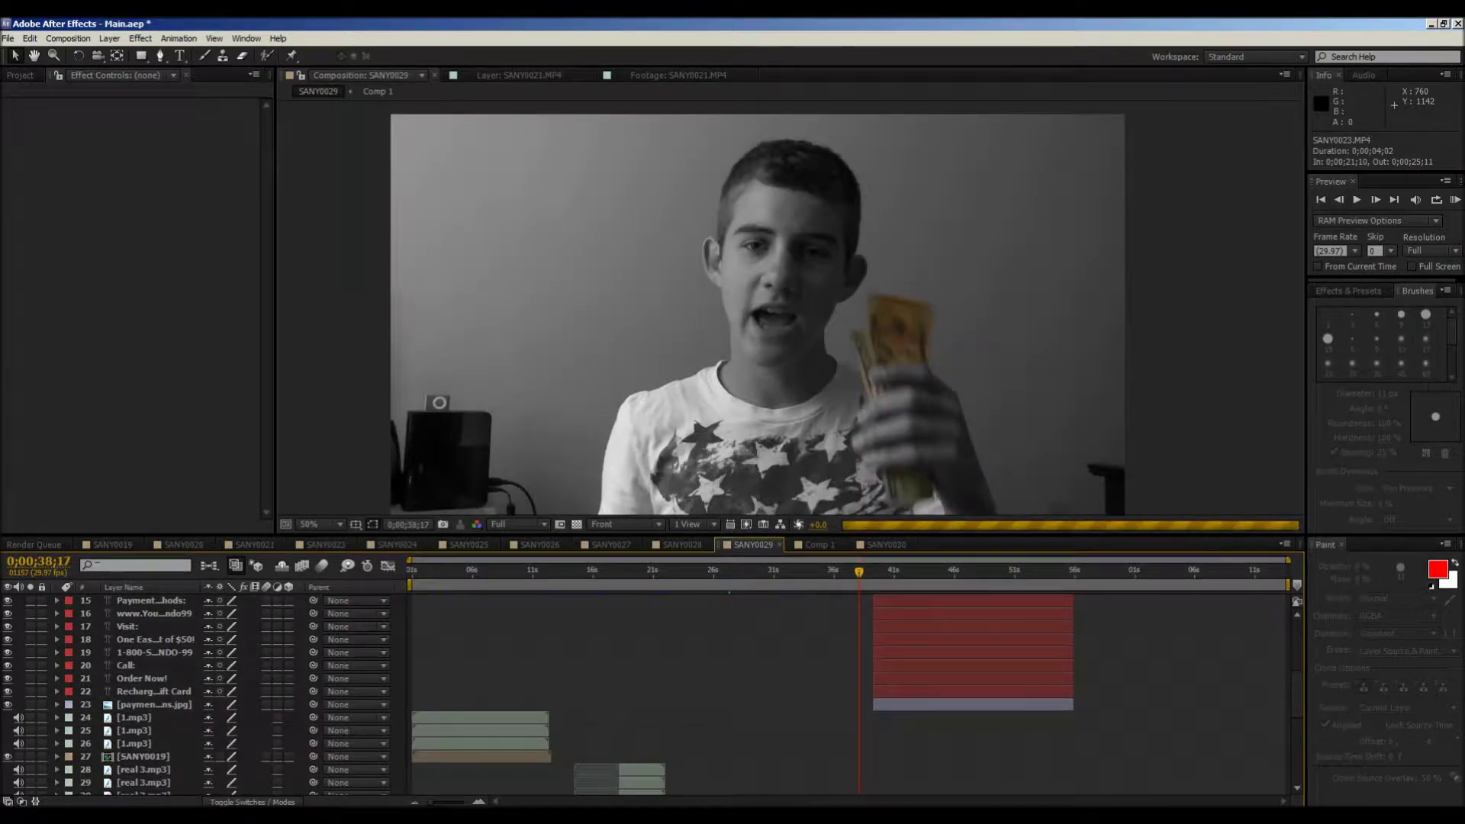
left_click(837, 571)
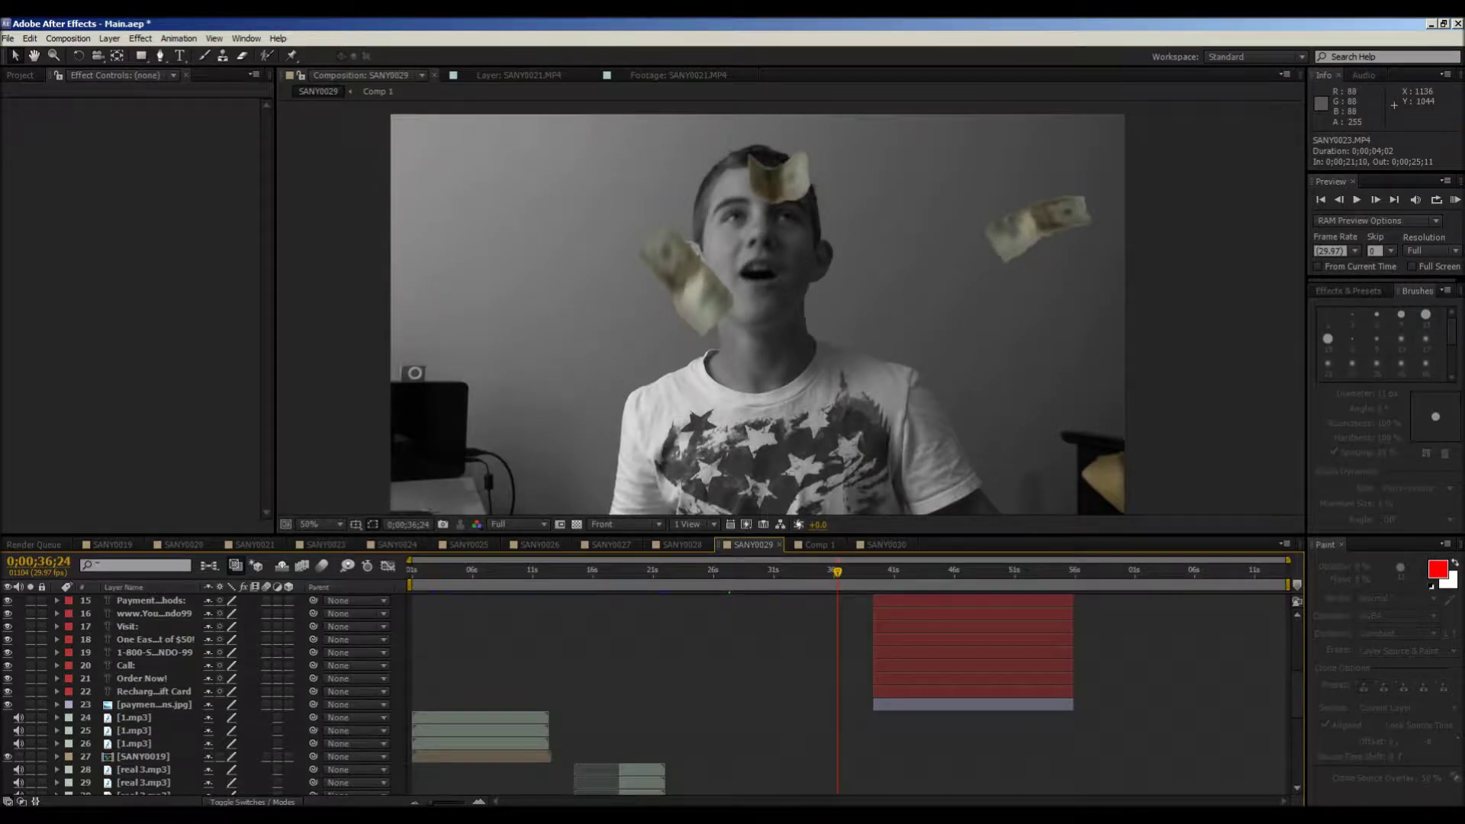
key("space")
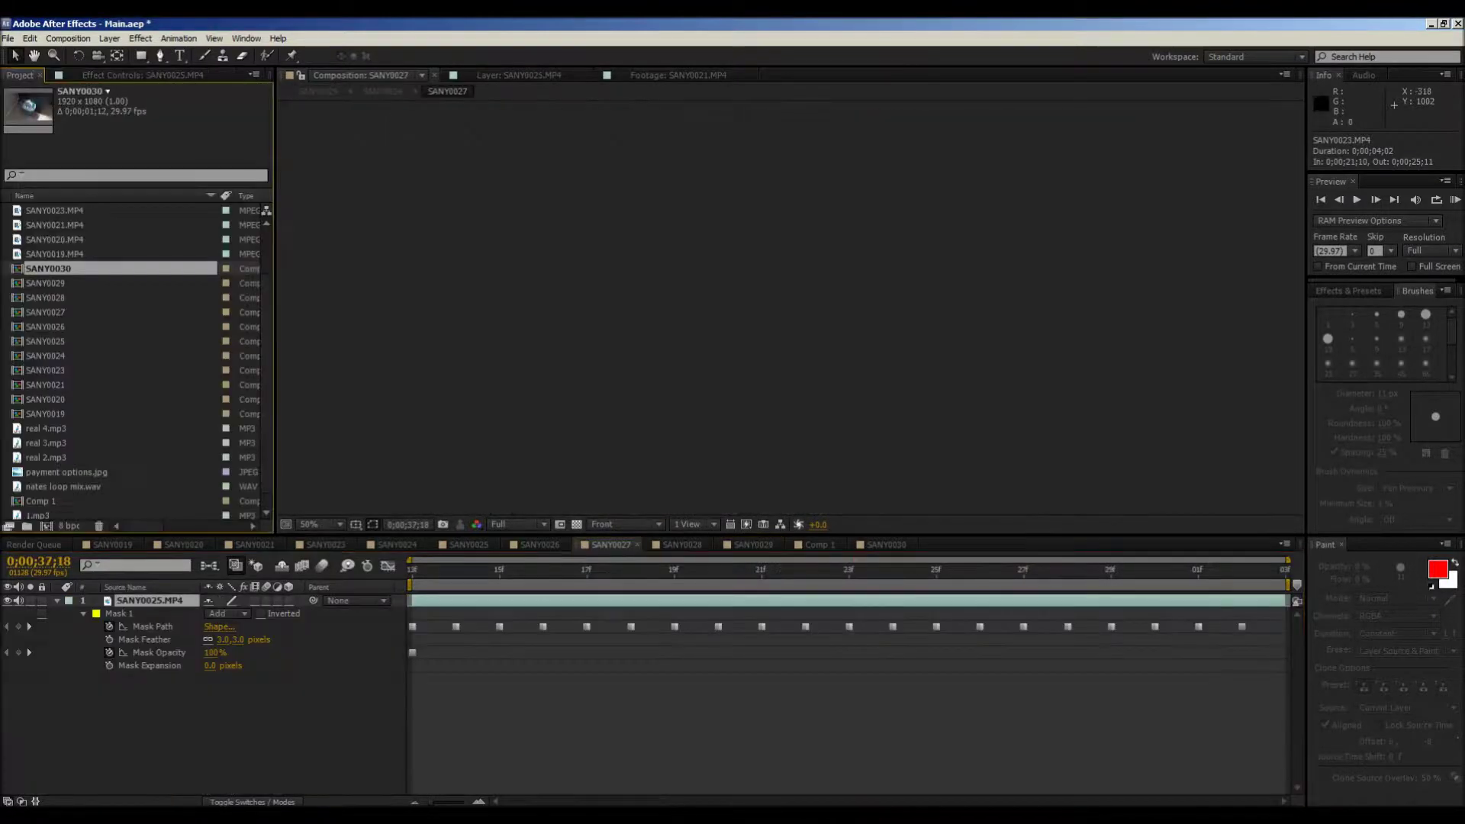
Step: Open the source clips SANY0020.MP4 and SANY0021.MP4 from the project for viewing
left_click(54, 253)
double_click(54, 239)
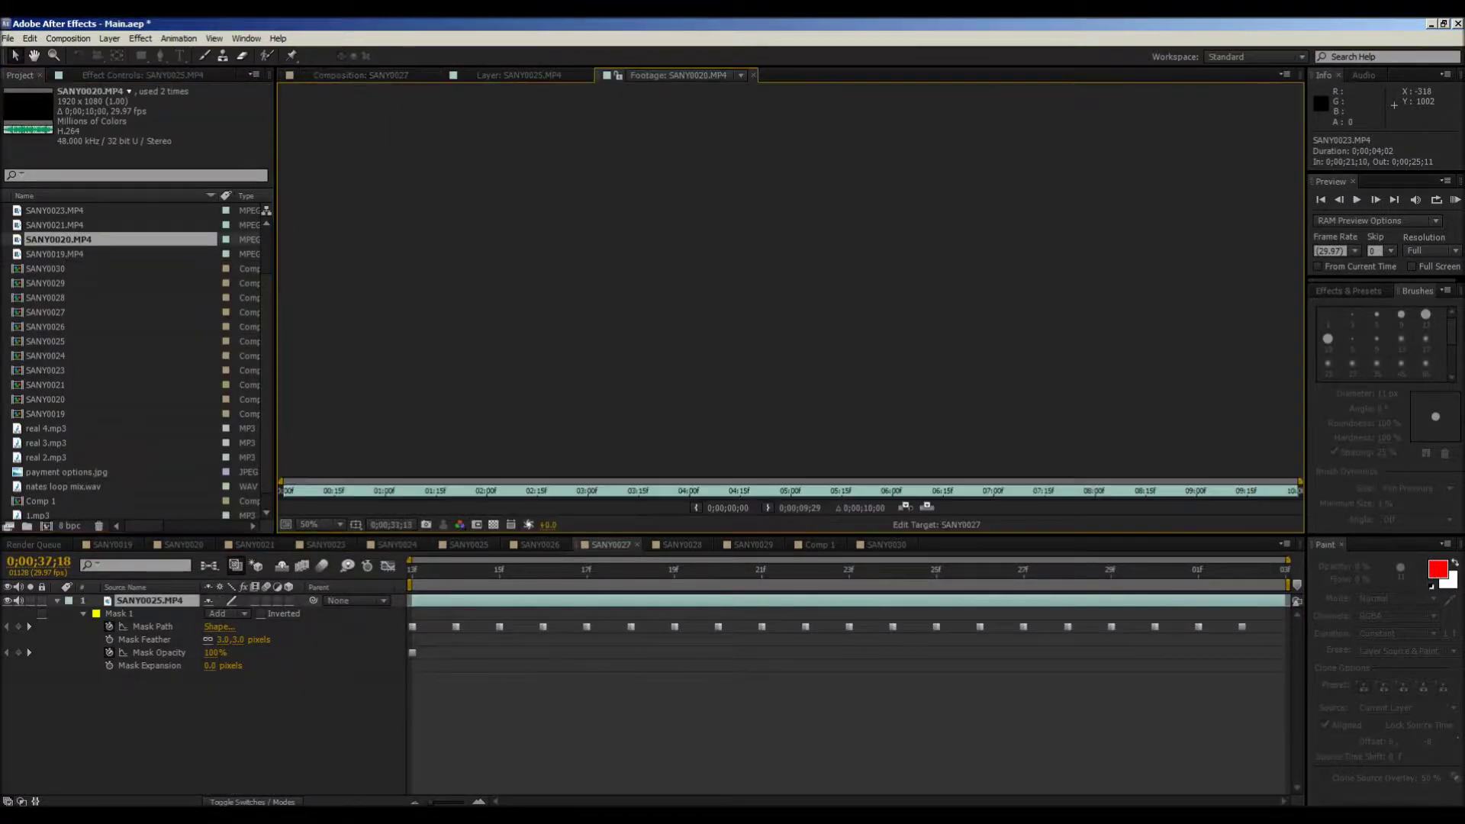
double_click(58, 225)
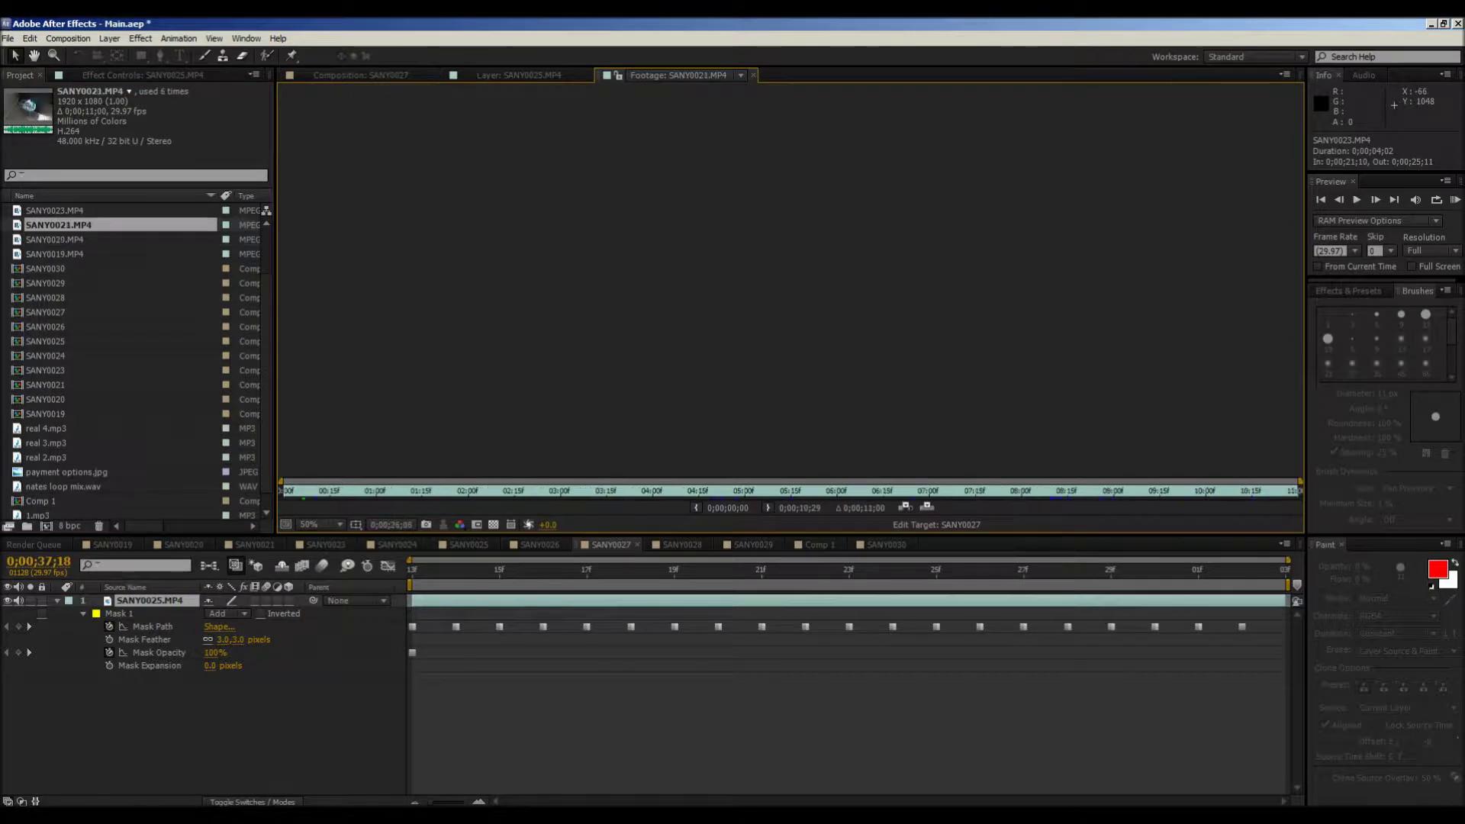
Step: Look through the source clips SANY0023.MP4 and SANY0019.MP4, and create a new composition from SANY0025.MP4
double_click(55, 210)
double_click(58, 253)
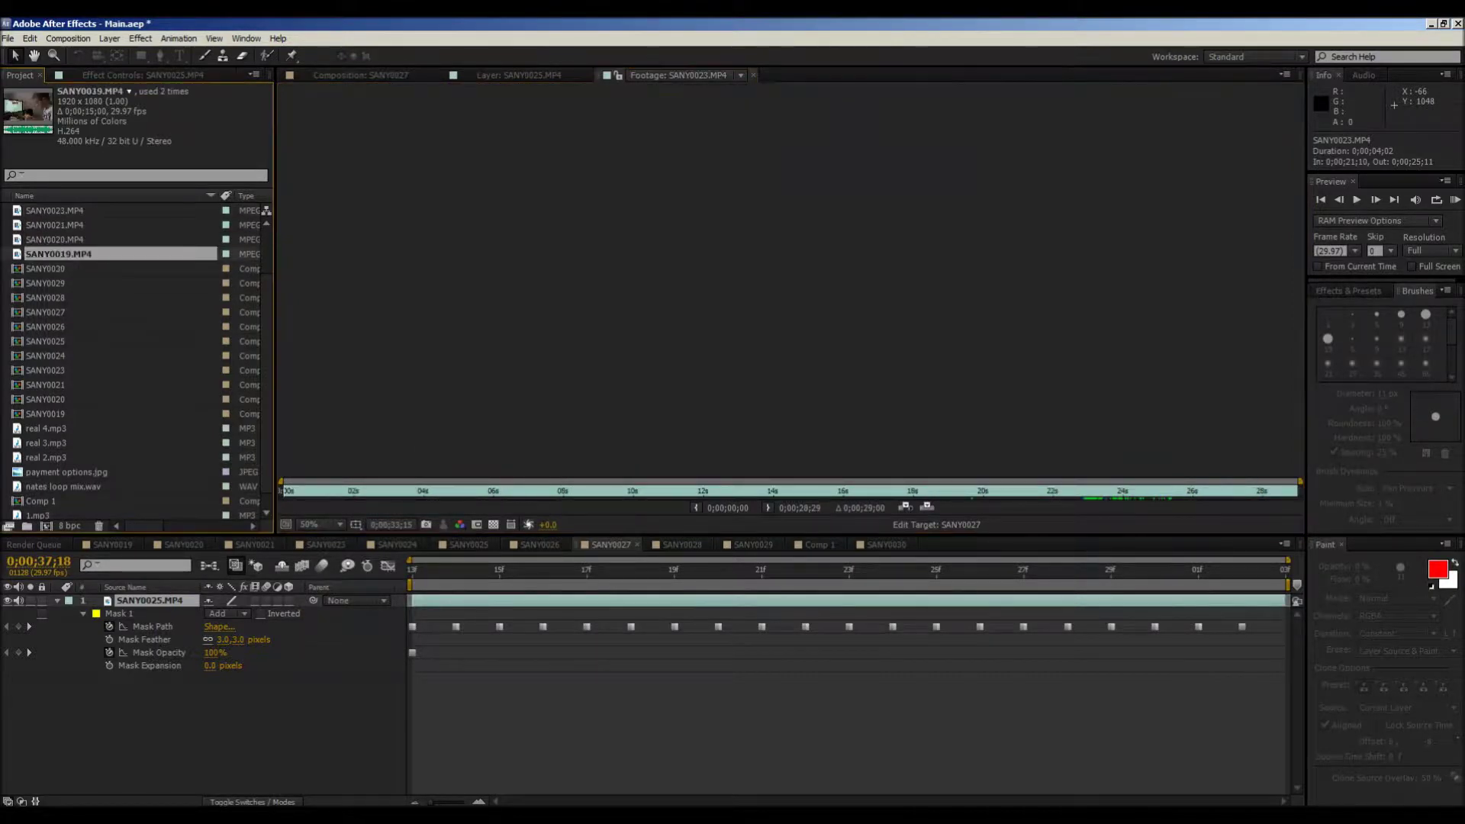
scroll(58, 253, "down", 1)
scroll(58, 238, "up", 5)
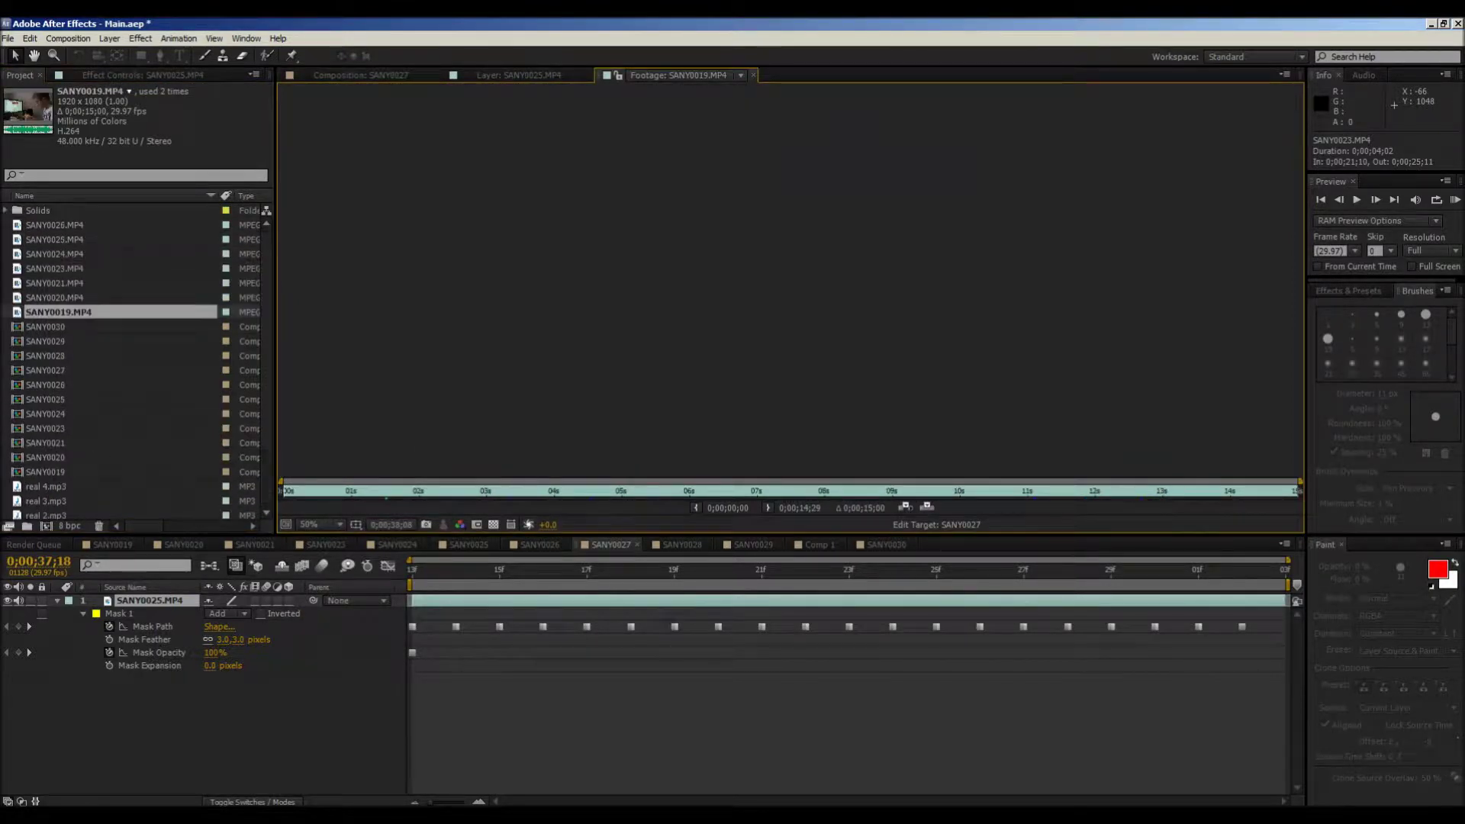
double_click(58, 239)
left_click_drag(58, 239, 46, 525)
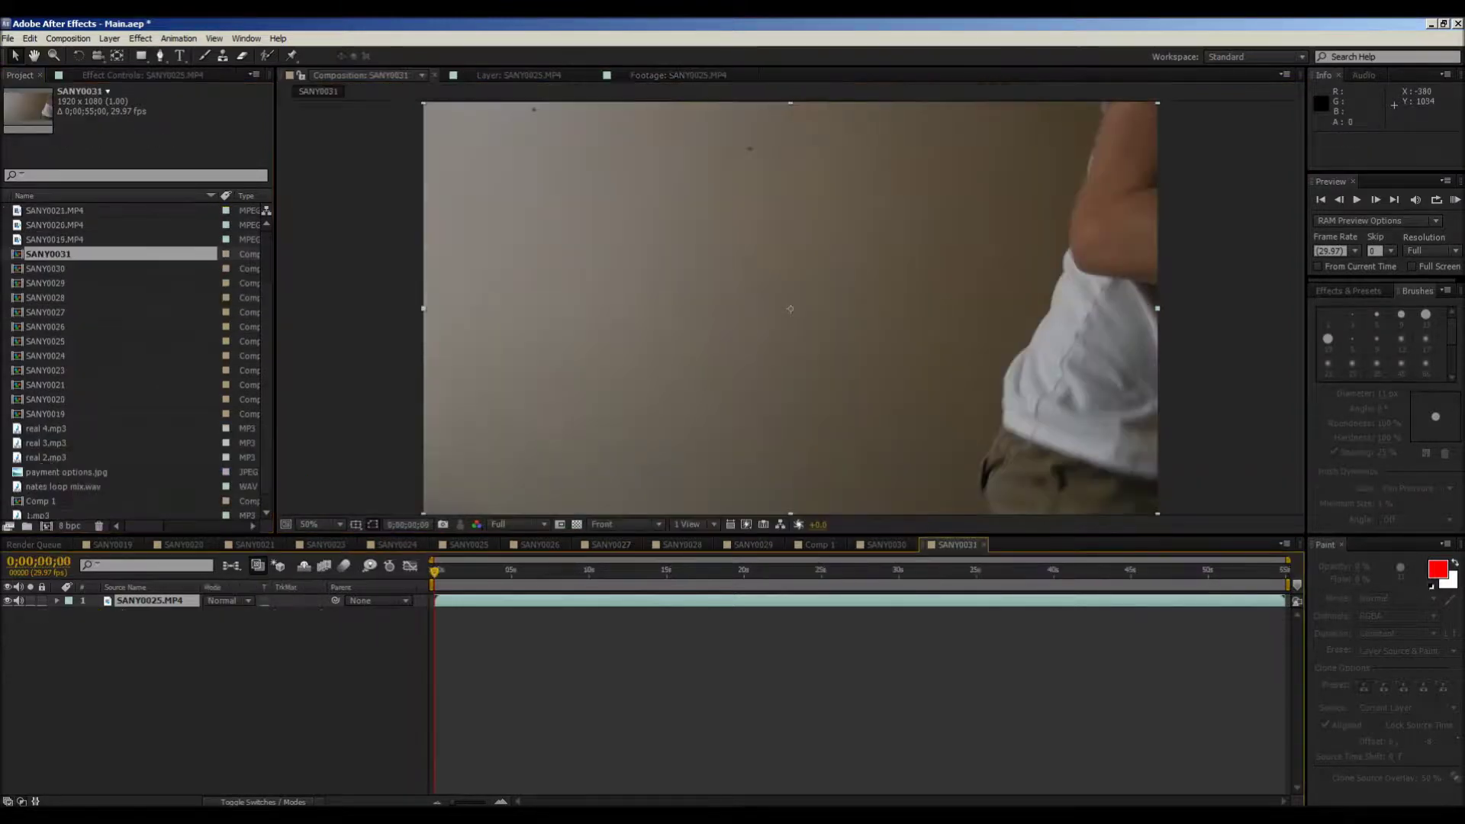
Step: Start the work area of the new composition at 0;00;31;02, just as the falling banknote enters the picture
left_click_drag(435, 571, 823, 571)
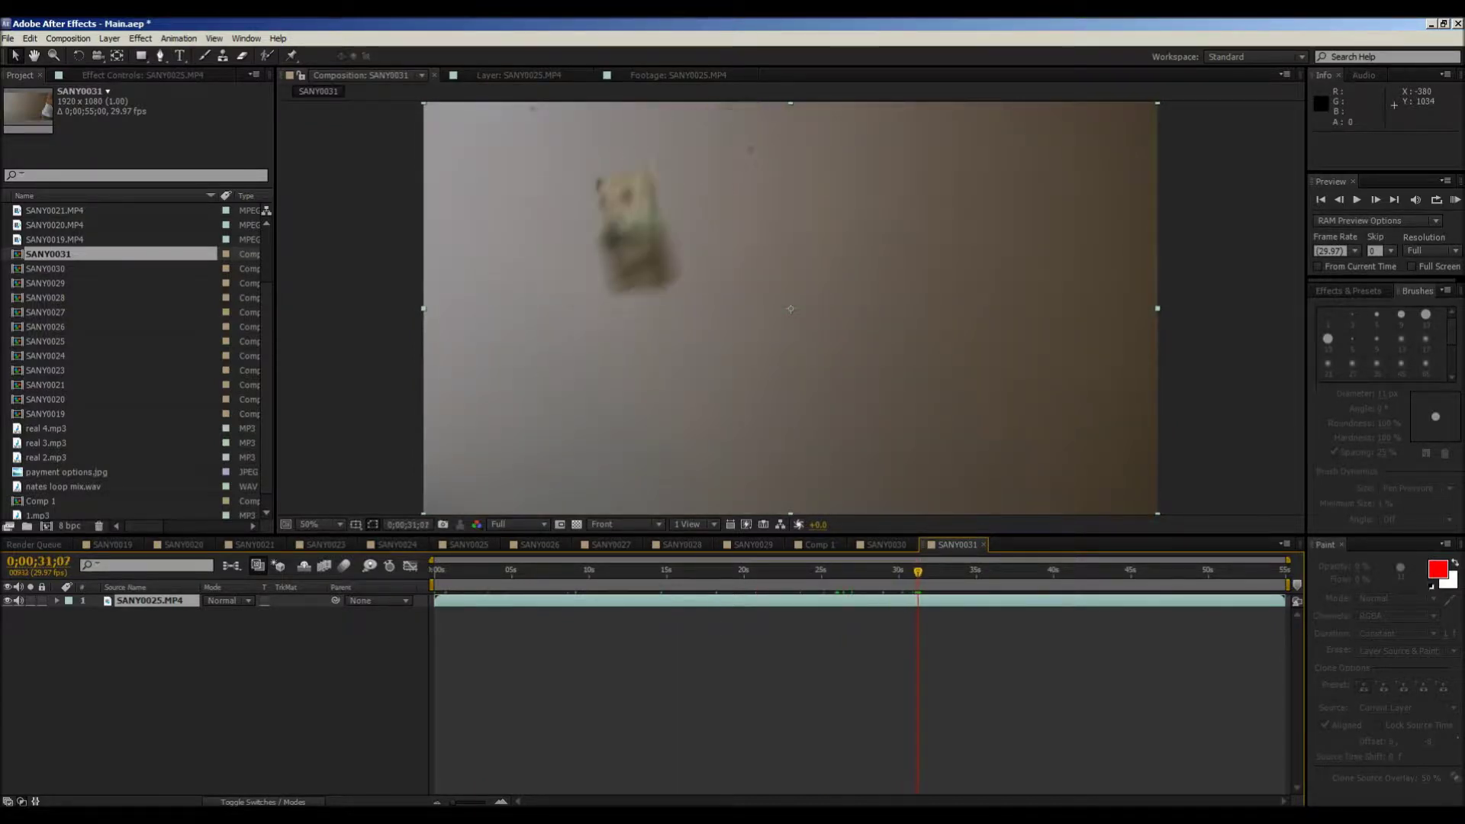
key("b")
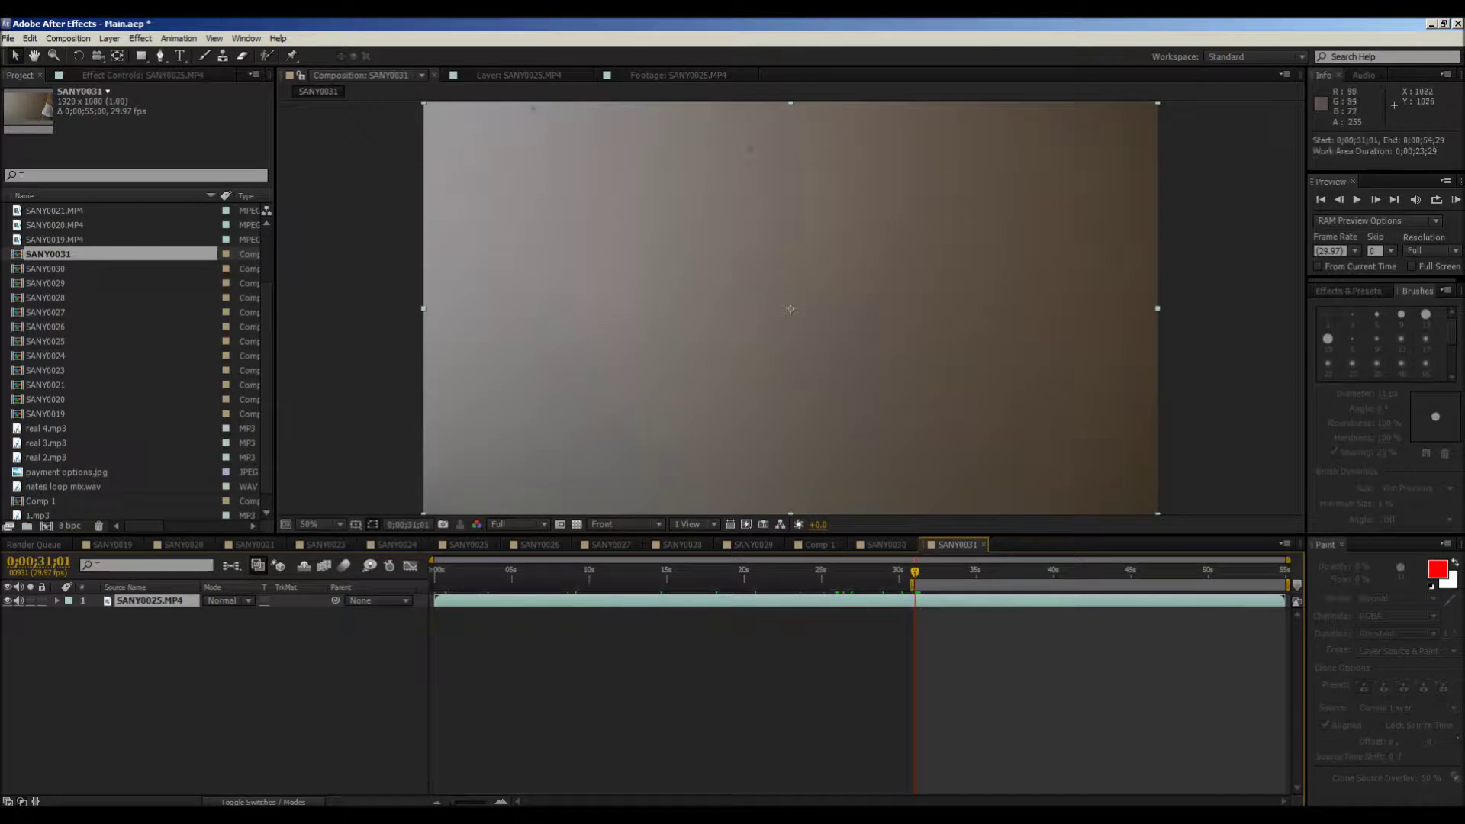
key("Page_Down")
key("Page_Down")
key("Page_Up")
key("Page_Up")
key("Page_Down")
key("b")
Step: End the work area at 0;00;31;14, where the banknote leaves the picture, and trim the composition to it
key("Page_Down")
key("Page_Down")
key("Page_Down")
key("Page_Down")
key("Page_Down")
key("Page_Down")
key("Page_Down")
key("Page_Down")
key("Page_Down")
key("Page_Down")
key("Page_Down")
key("Page_Down")
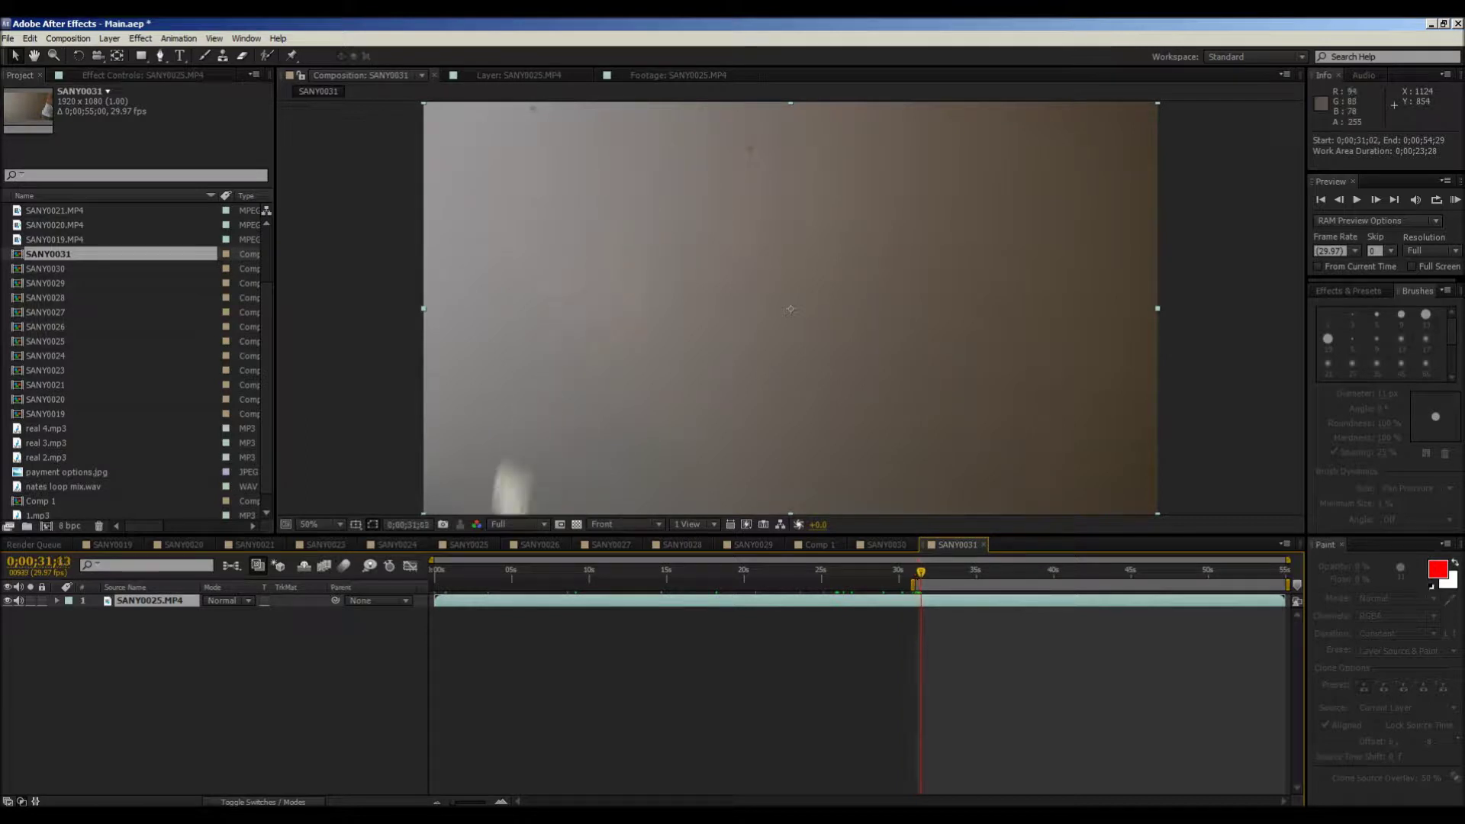
key("space")
left_click_drag(828, 385, 834, 331)
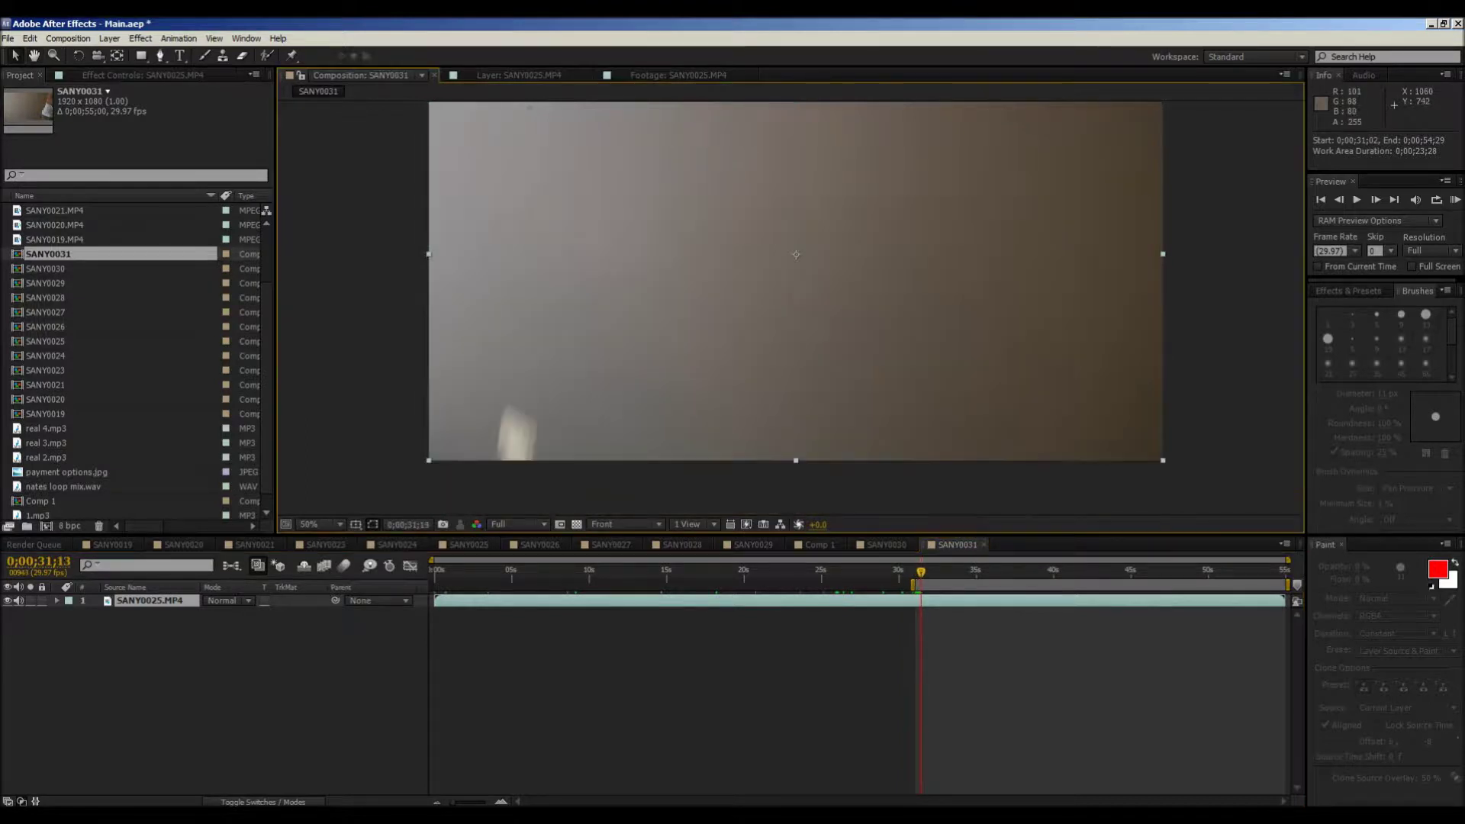
right_click(919, 584)
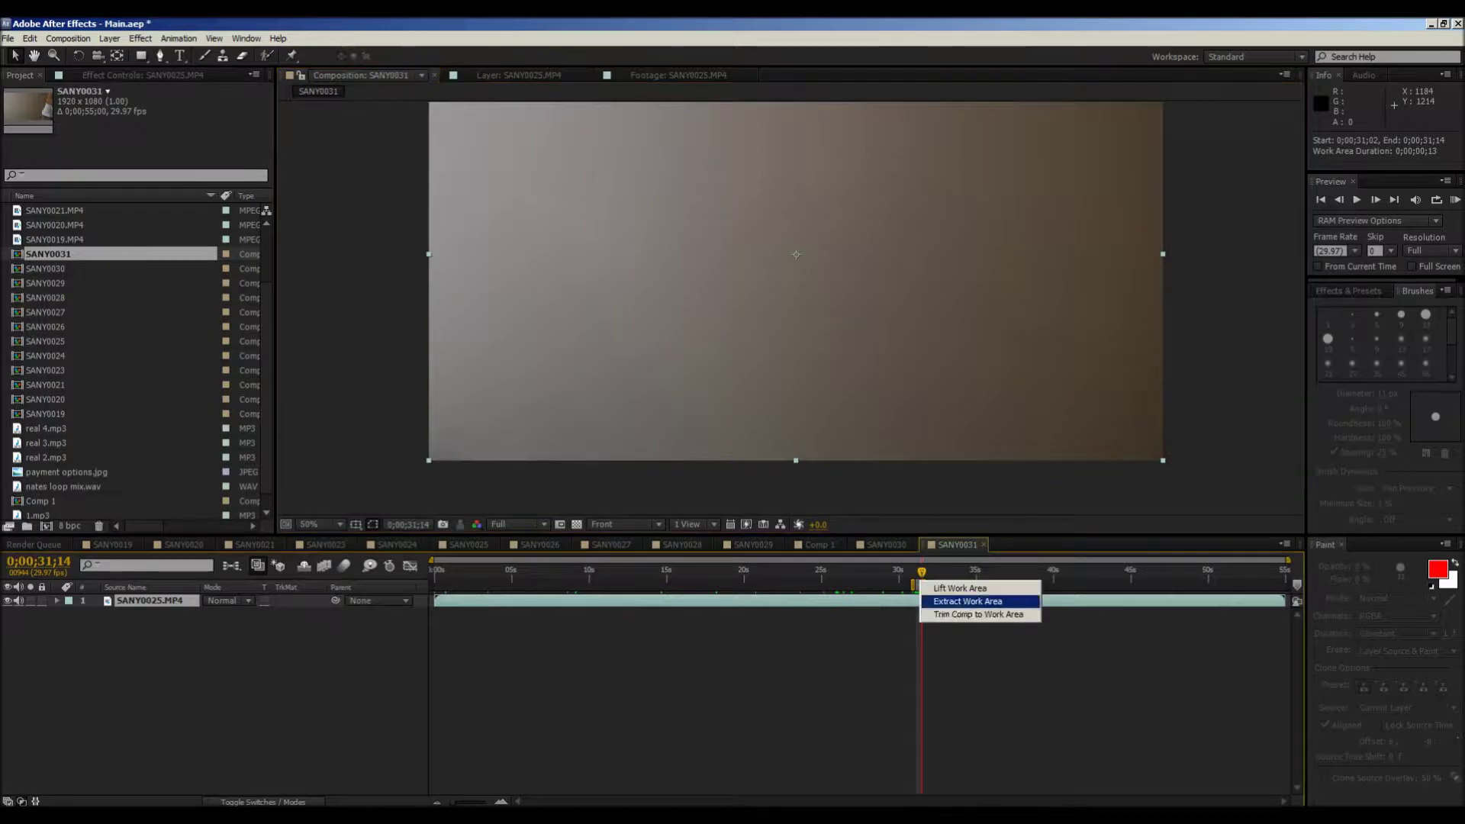
left_click(954, 589)
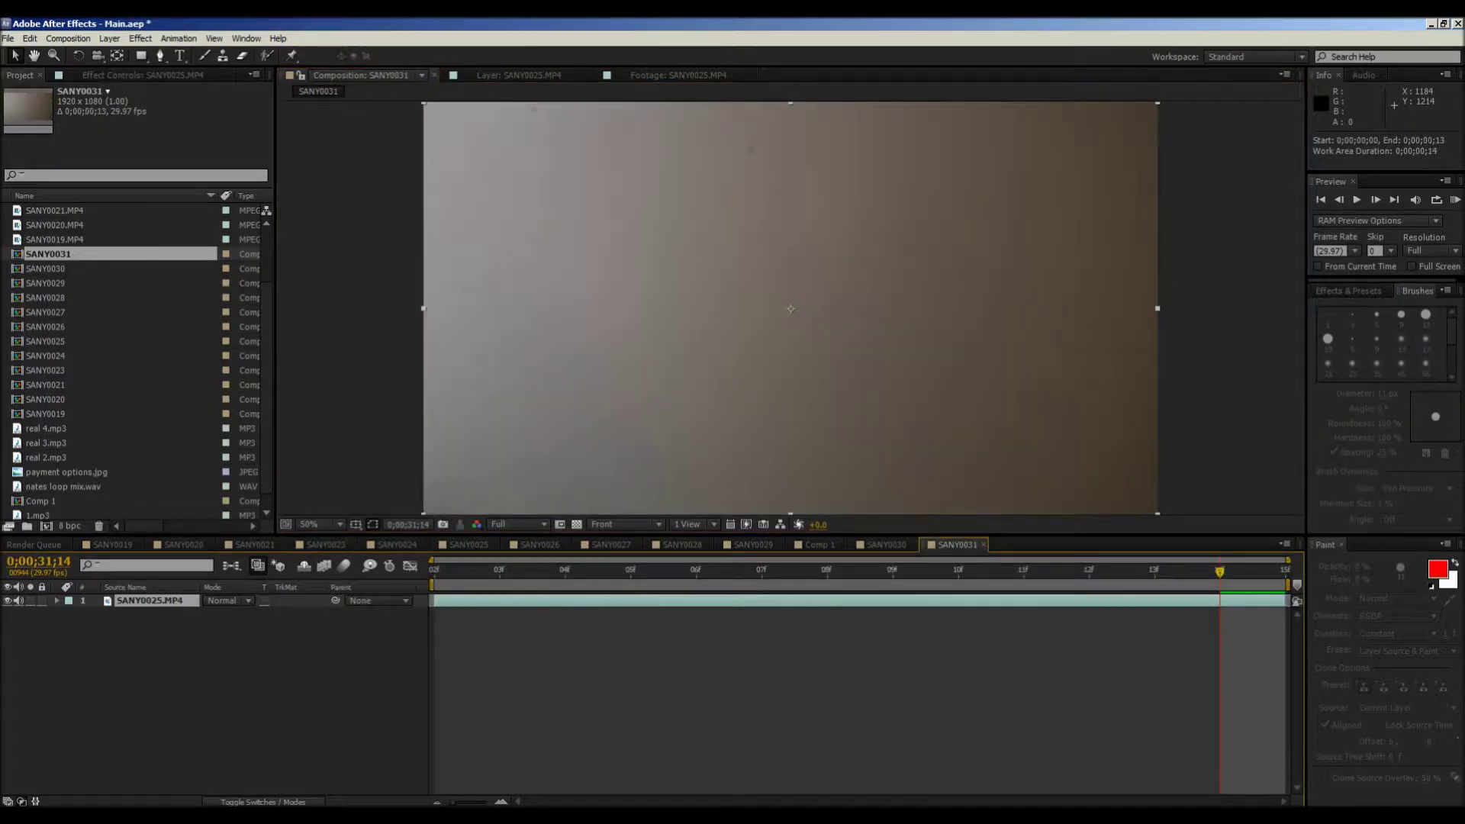
Step: Open the SANY0025.MP4 layer at 0;00;31;02 and select the banknote at the upper picture edge with the Roto Brush
left_click_drag(1219, 572, 434, 572)
left_click_drag(542, 263, 552, 444)
scroll(566, 429, "up", 1)
double_click(790, 279)
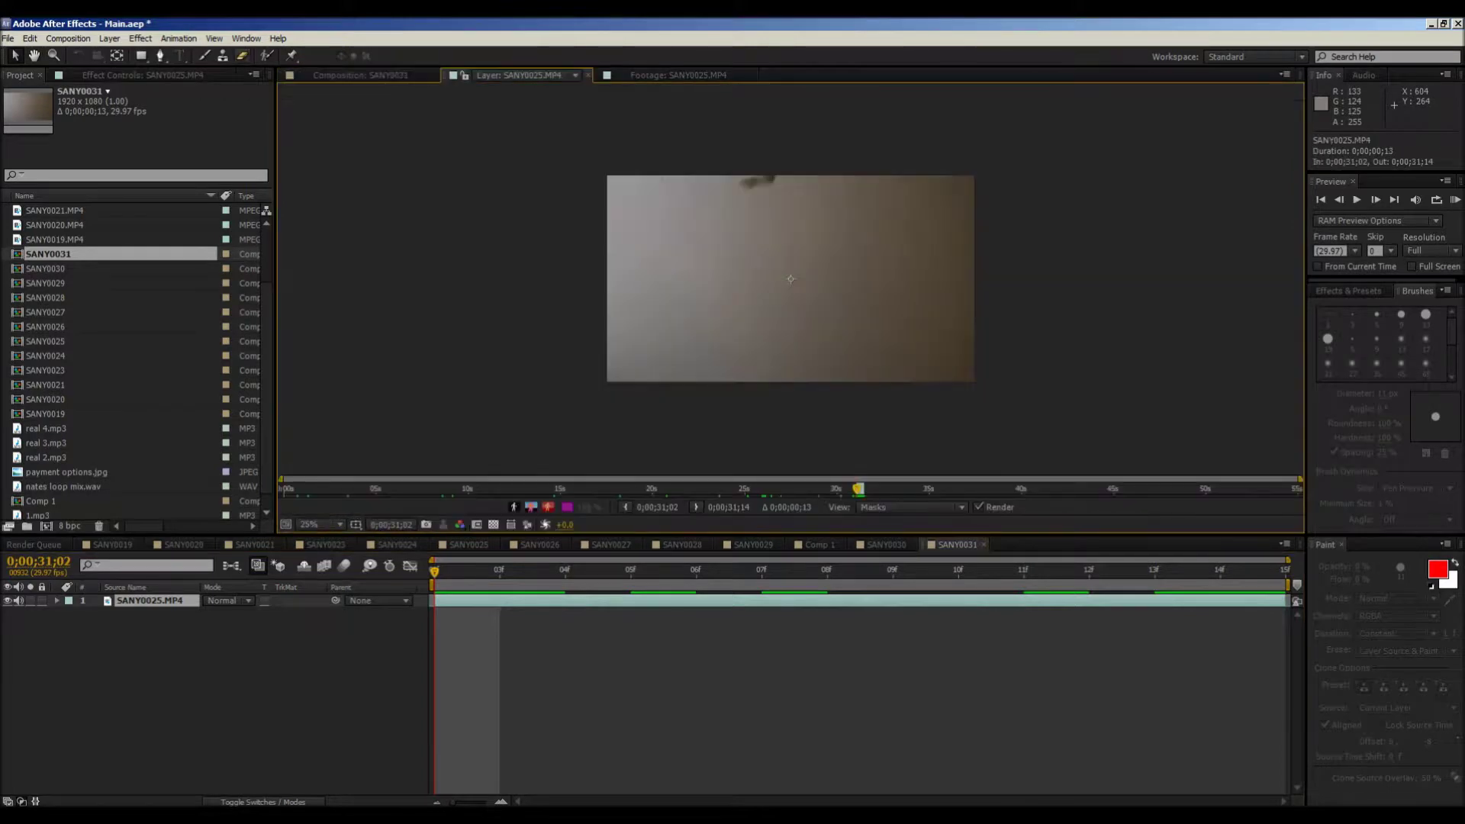
scroll(790, 278, "up", 3)
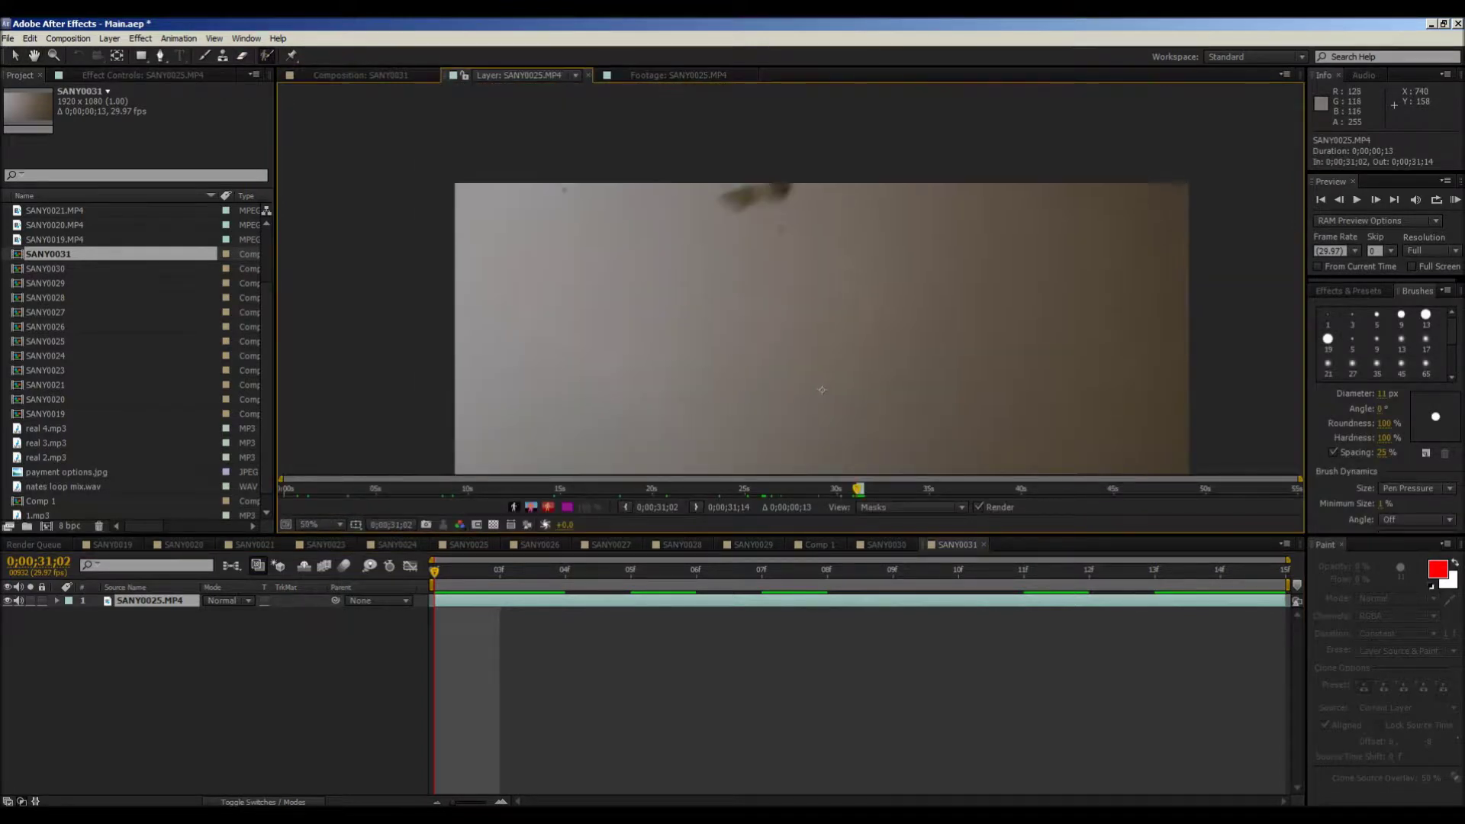
left_click_drag(653, 242, 753, 206)
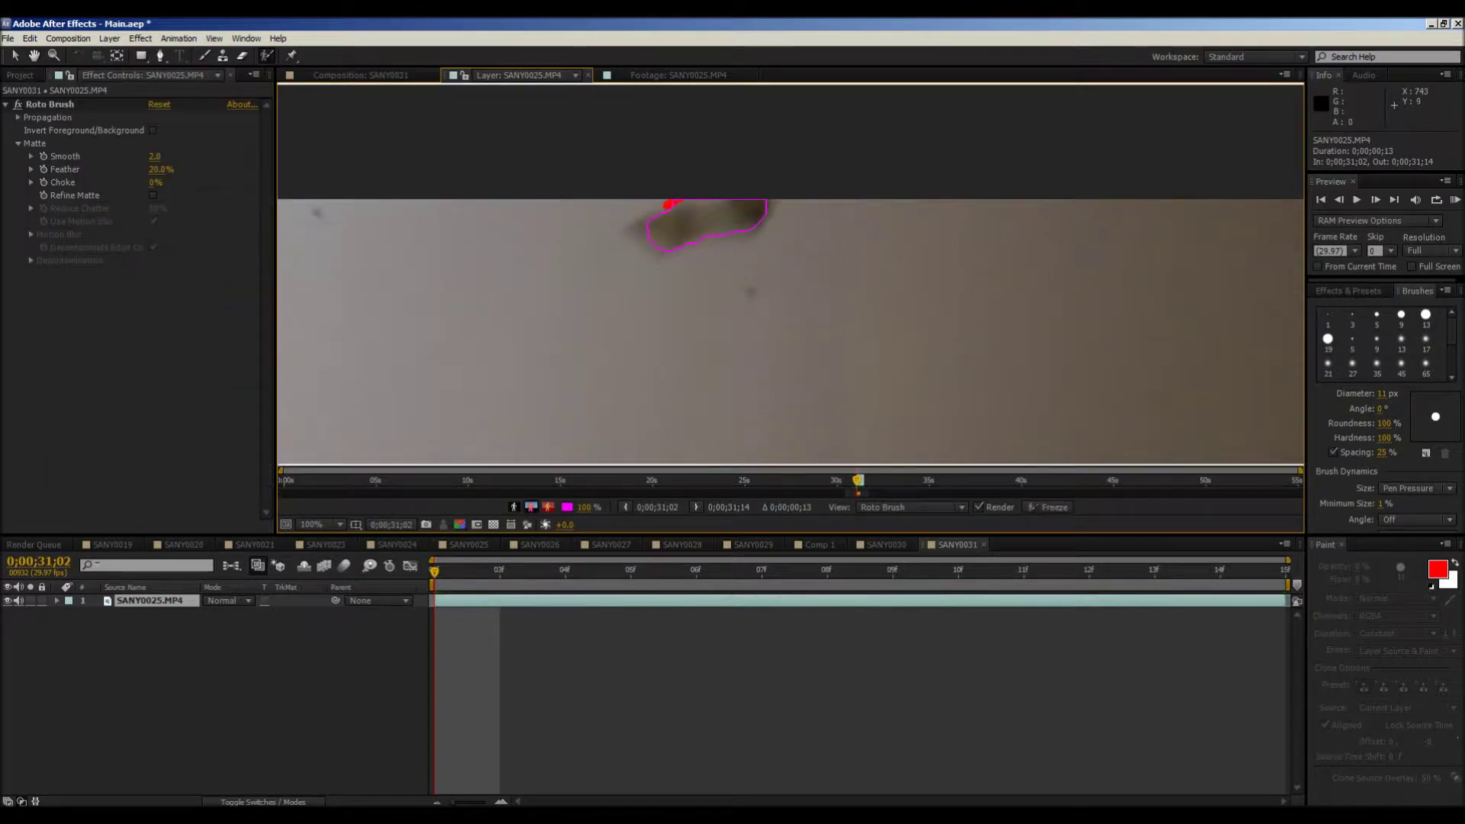
left_click_drag(653, 227, 641, 238)
Step: Extend the Roto Brush selection over the whole banknote at 0;00;31;03
key("Page_Down")
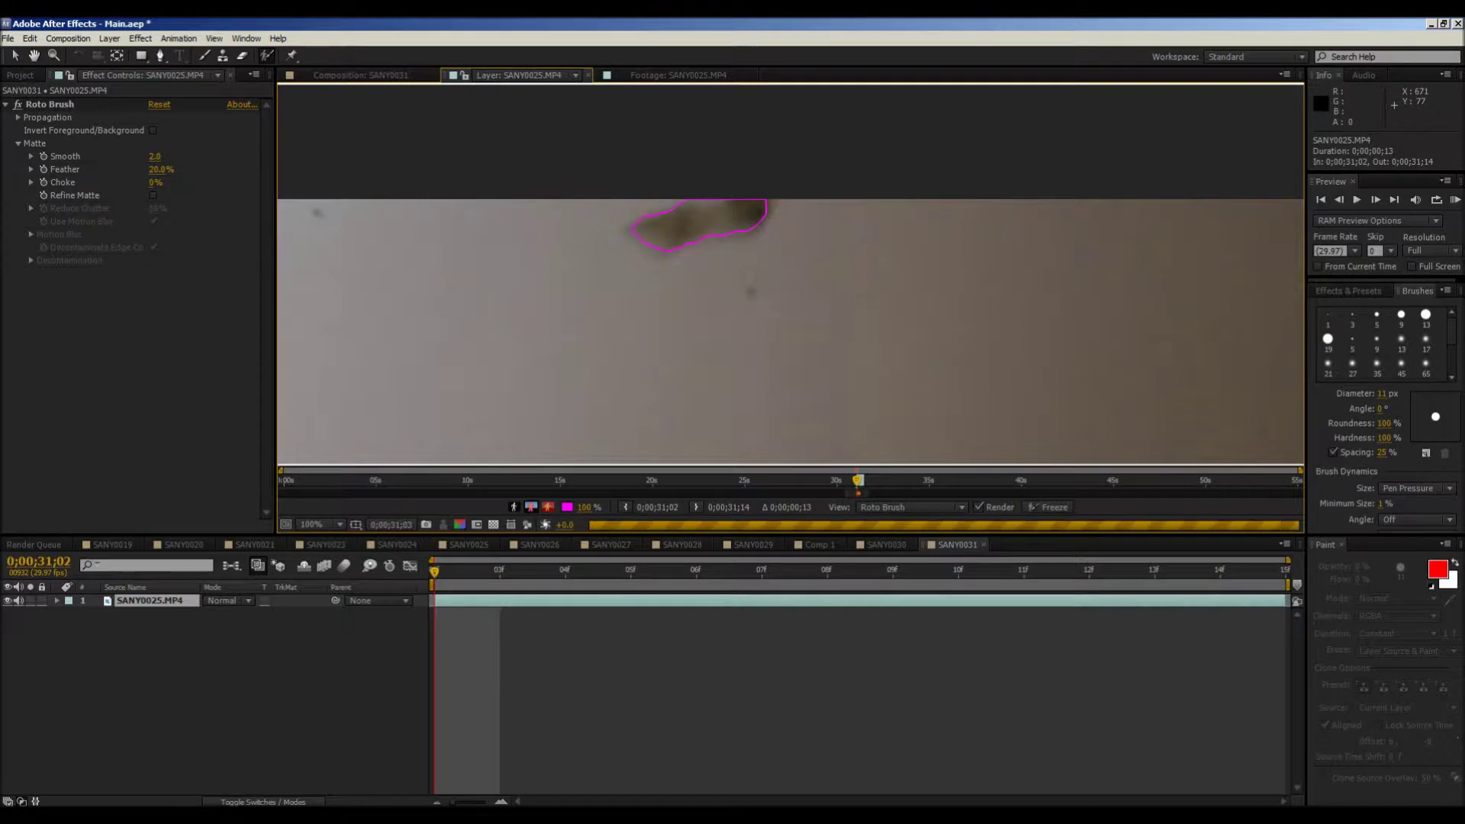
mouse_move(640, 223)
left_mouse_down()
mouse_move(708, 201)
mouse_move(736, 231)
left_mouse_up()
mouse_move(629, 239)
left_mouse_down()
mouse_move(606, 246)
mouse_move(608, 288)
left_mouse_up()
mouse_move(732, 343)
left_mouse_down()
mouse_move(815, 285)
mouse_move(848, 380)
left_mouse_up()
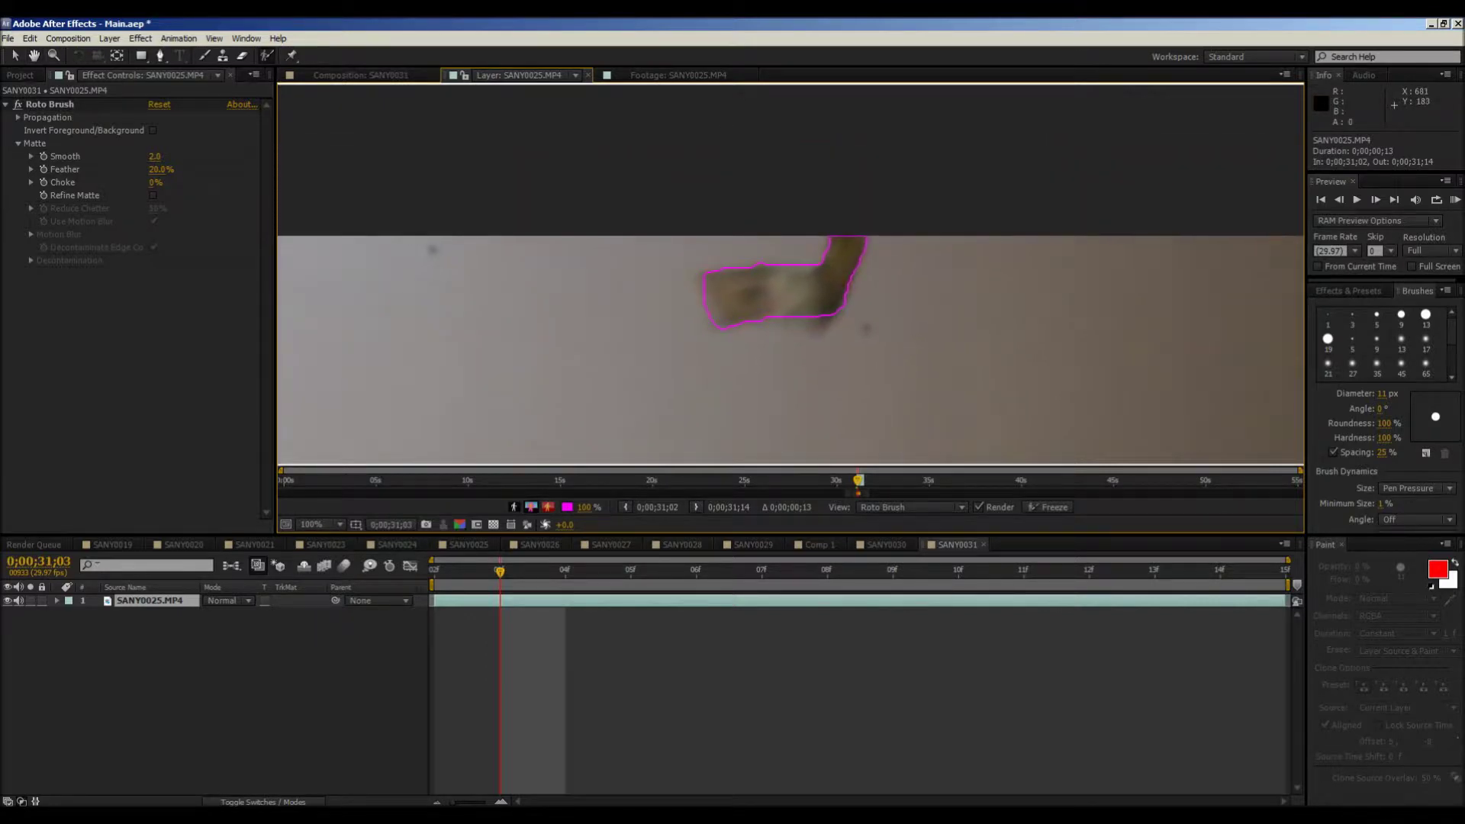
Step: Advance to 0;00;31;06 and extend the Roto Brush selection over the light and dark parts of the banknote
key("Page_Down")
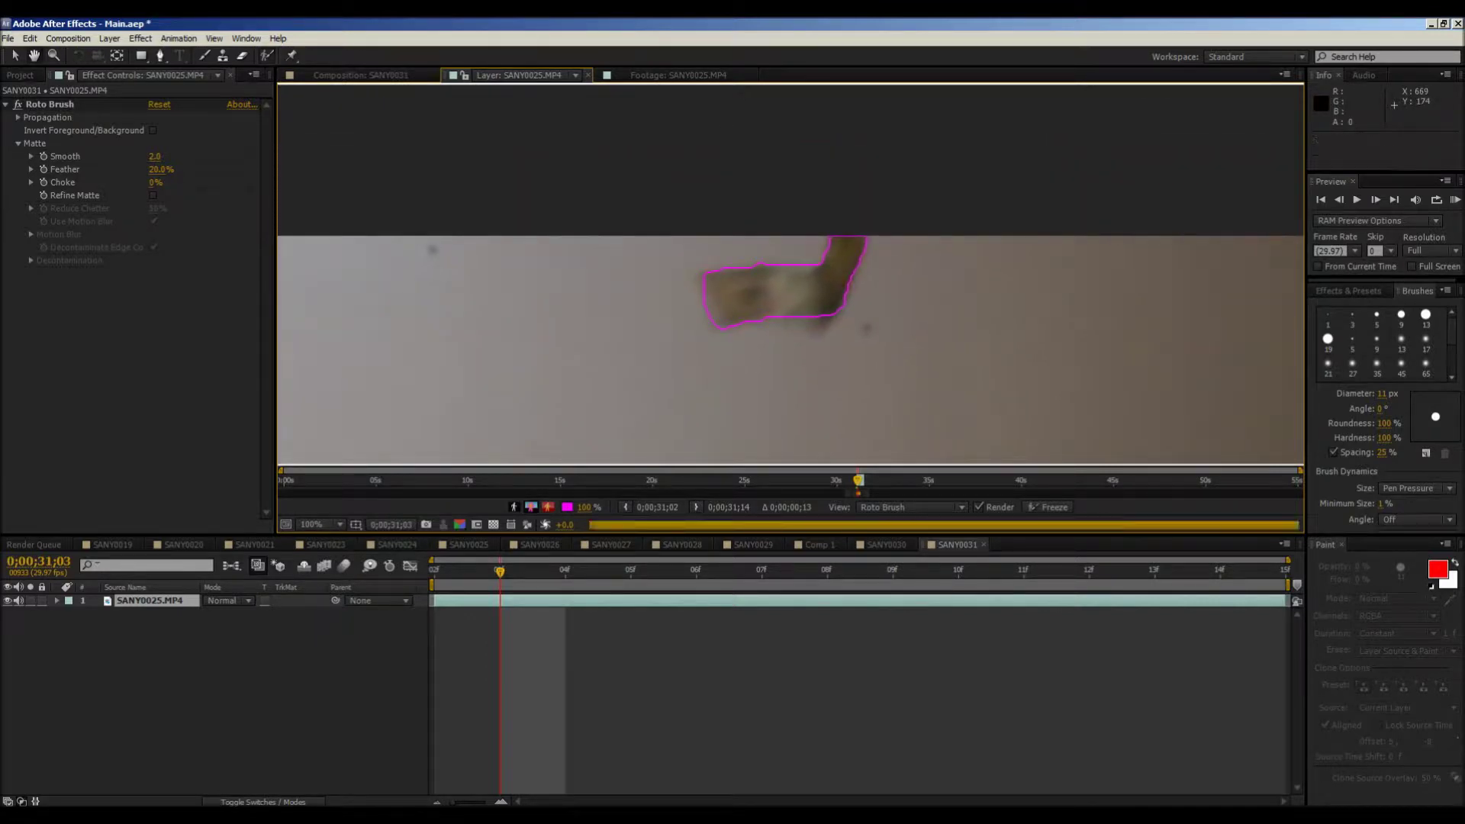
key("Page_Down")
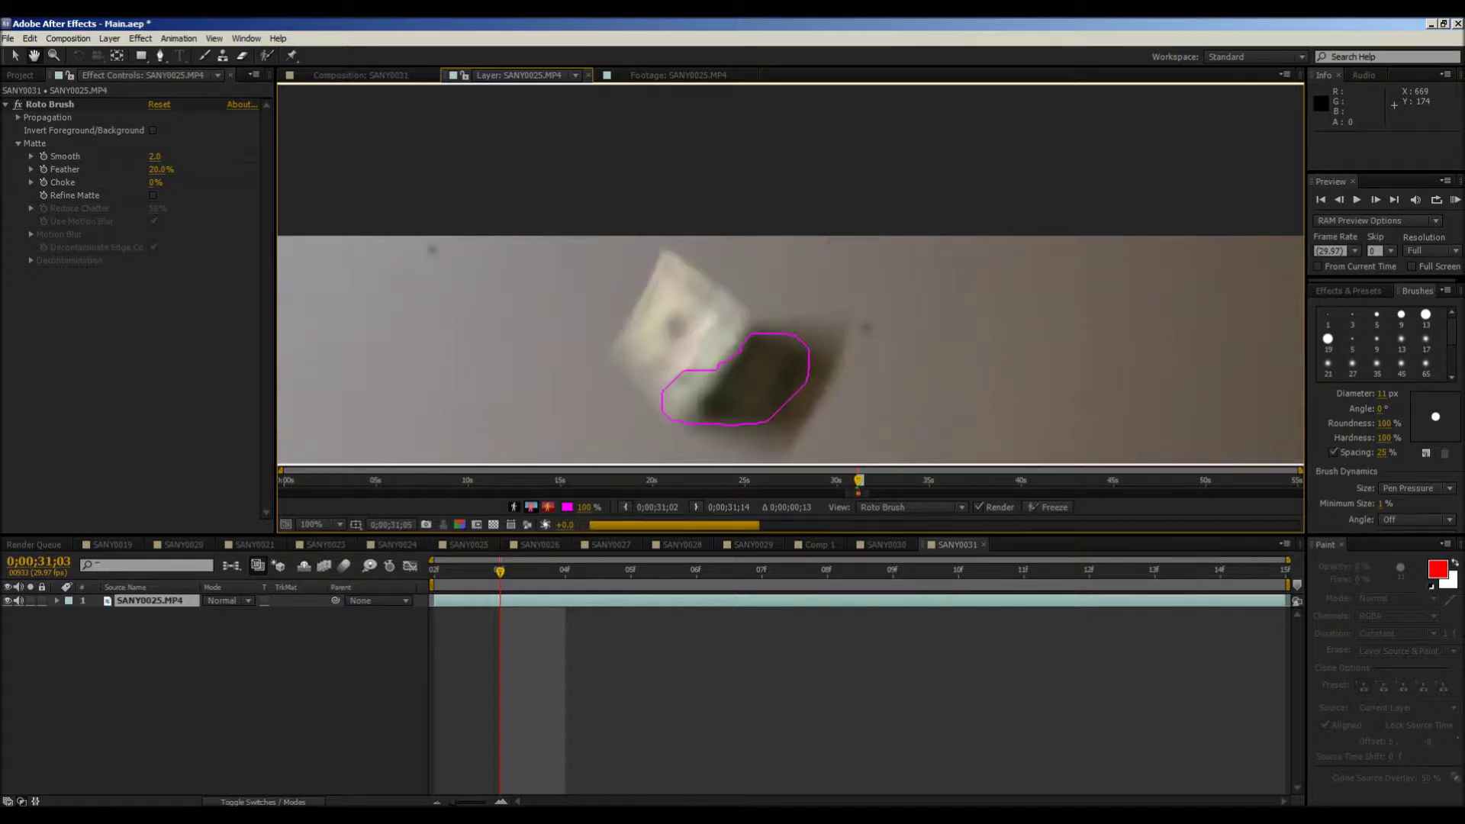
key("Page_Down")
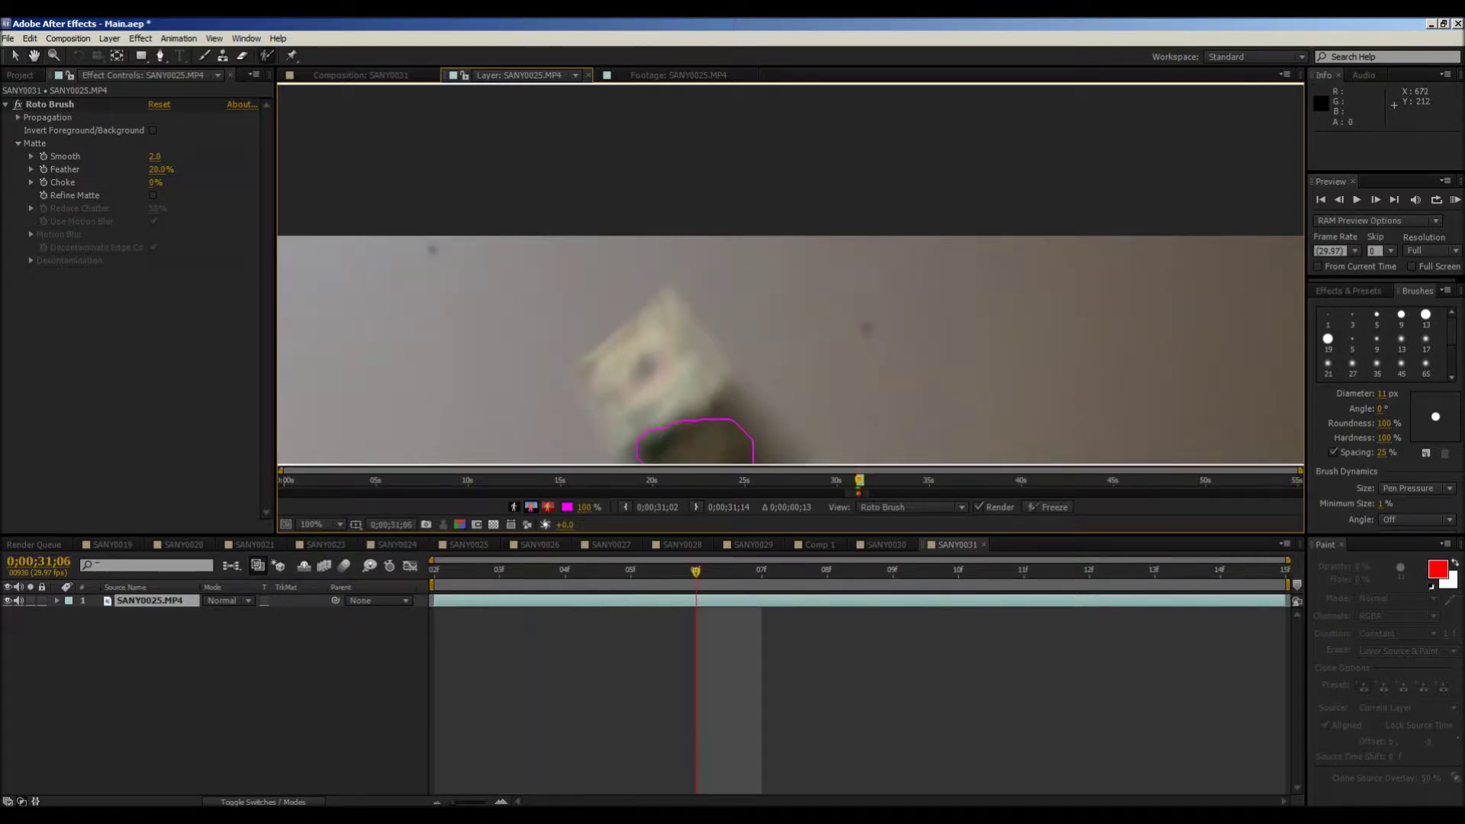
left_click_drag(718, 405, 739, 300)
mouse_move(721, 414)
left_mouse_down()
mouse_move(631, 263)
mouse_move(790, 324)
mouse_move(714, 396)
mouse_move(721, 414)
left_mouse_up()
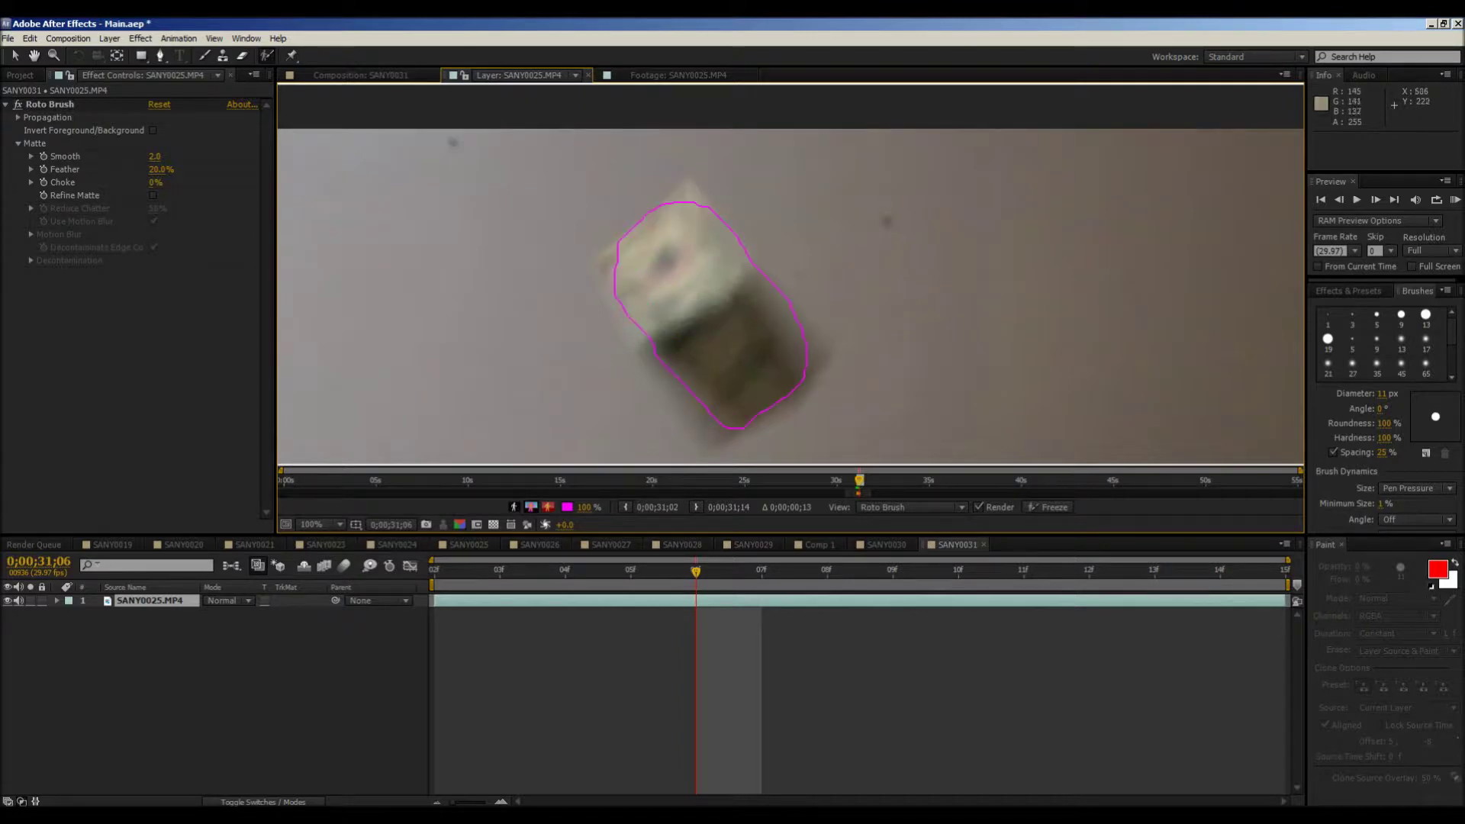
Step: Adjust the Roto Brush selection to the falling banknote on the frames up to 0;00;31;08
key("Page_Down")
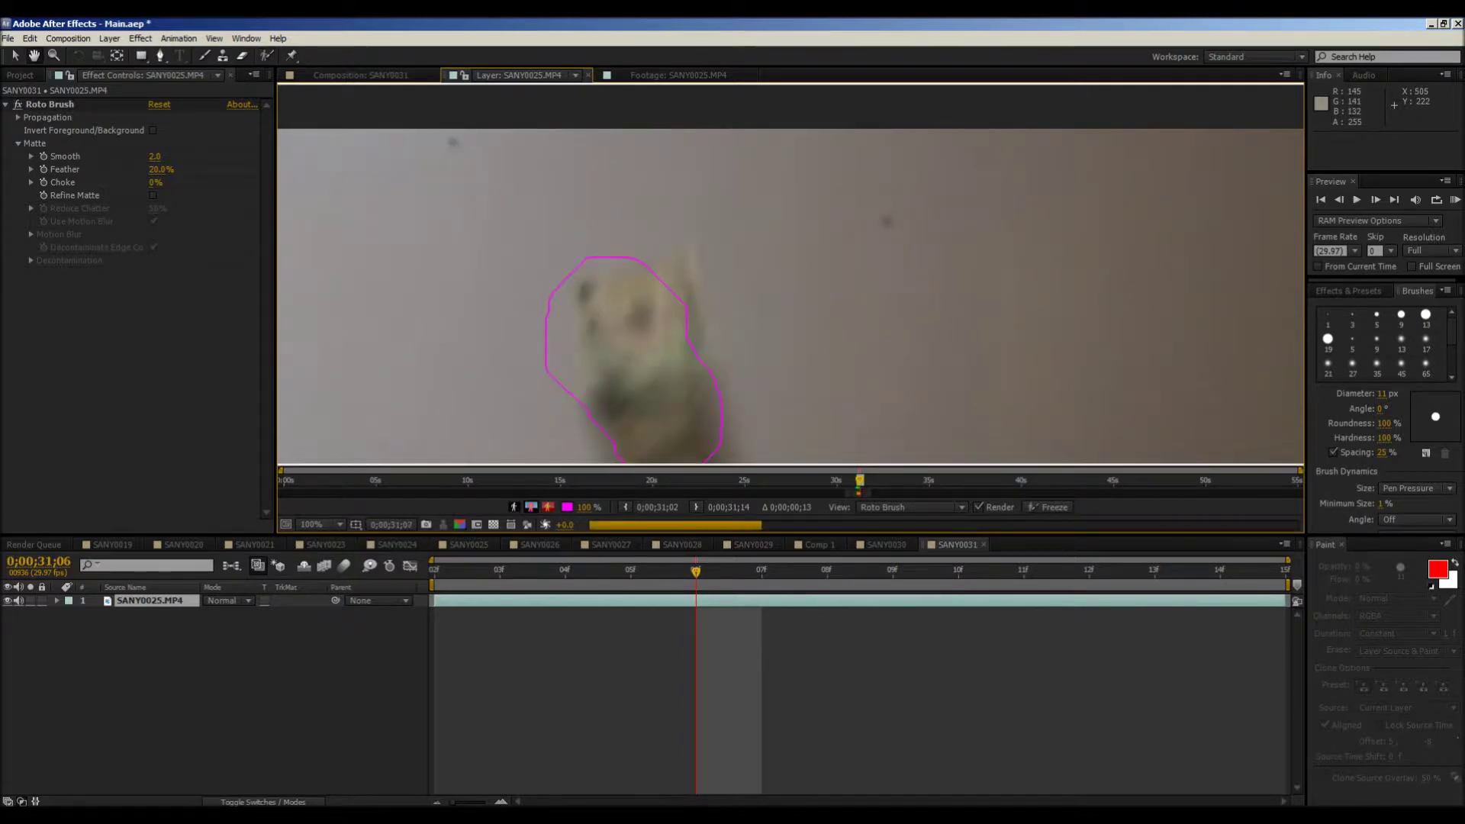
key("Page_Down")
left_click_drag(649, 412, 750, 150)
left_click_drag(750, 278, 777, 220)
scroll(779, 237, "down", 1)
key("Page_Down")
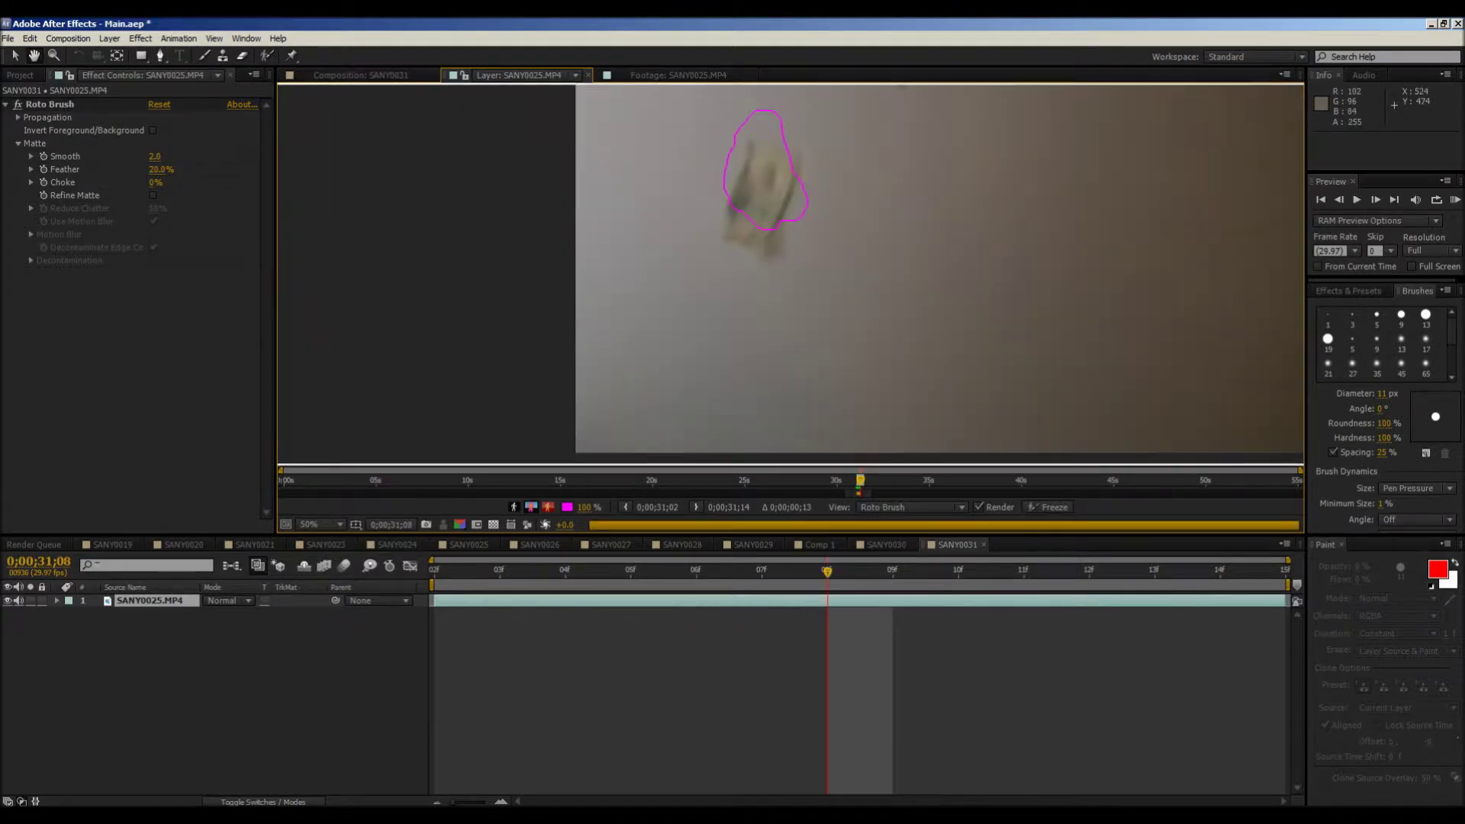
Step: At 0;00;31;09, subtract the wall above the banknote from the Roto Brush selection and add the banknote's missing parts
left_click_drag(726, 190, 840, 213, "alt")
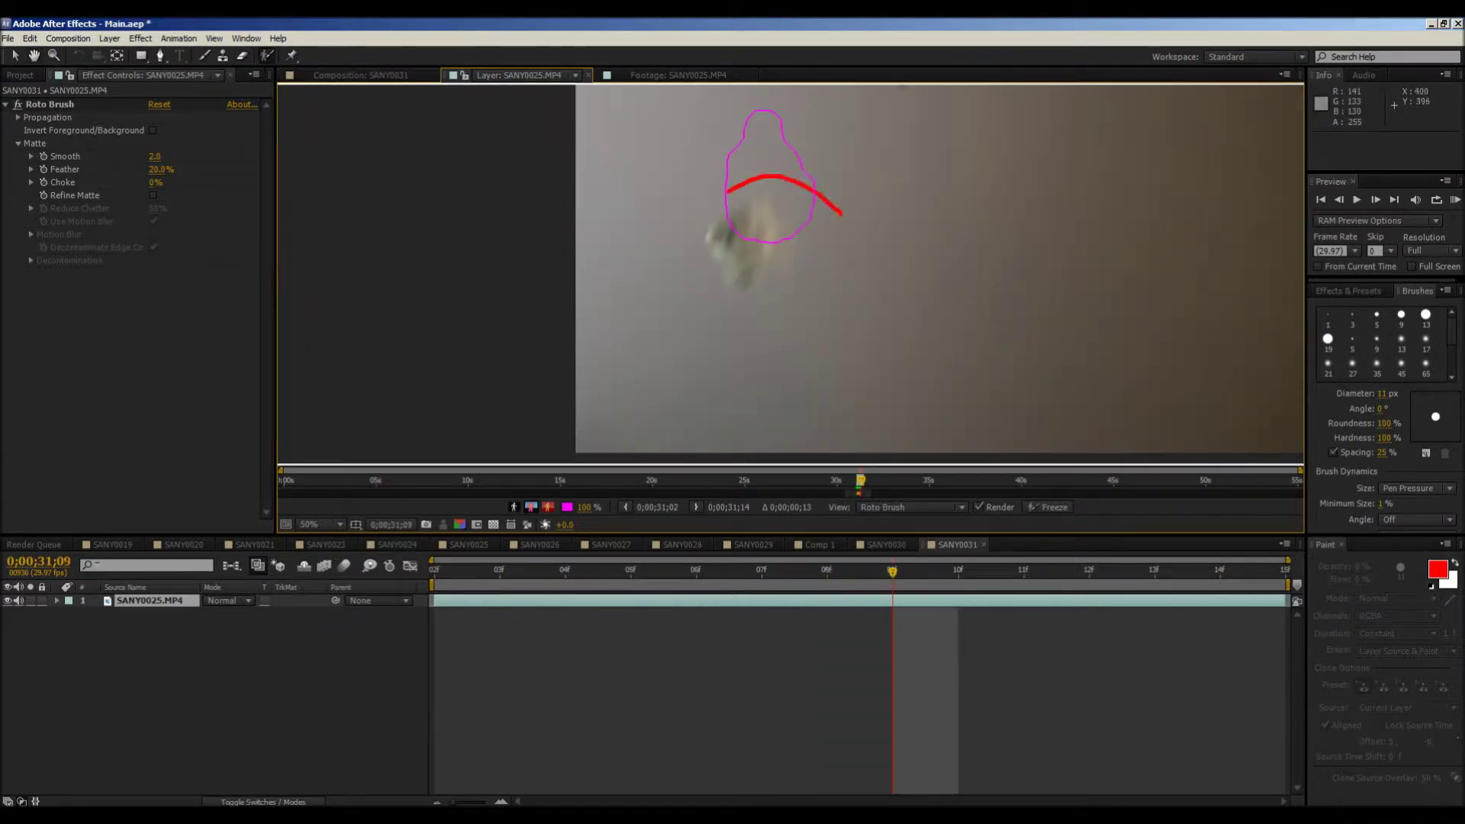
mouse_move(750, 226)
left_mouse_down()
mouse_move(735, 258)
mouse_move(760, 249)
left_mouse_up()
mouse_move(740, 183)
left_mouse_down("alt")
mouse_move(634, 158)
mouse_move(808, 142)
mouse_move(658, 162)
left_mouse_up("alt")
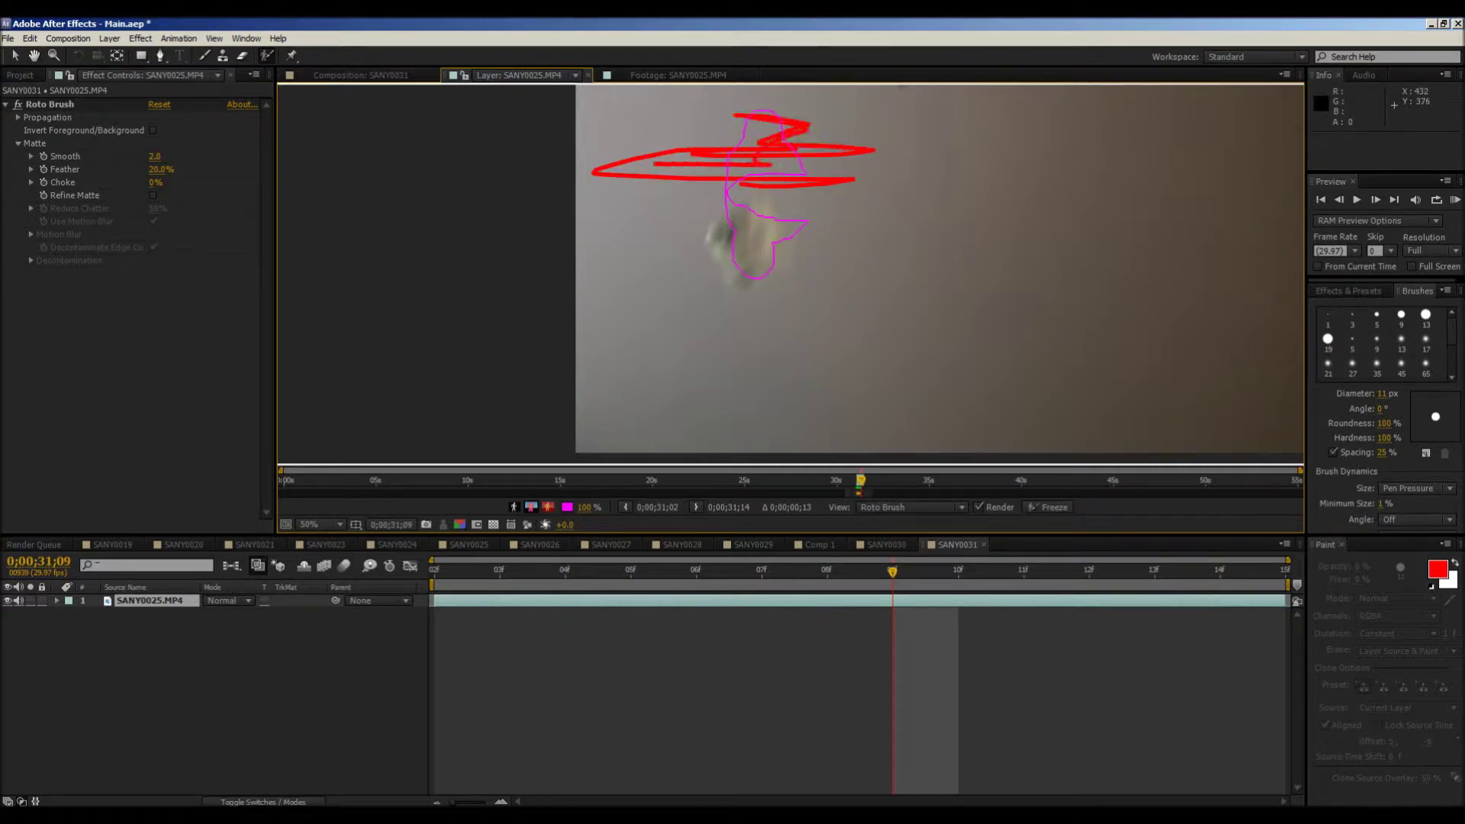
left_click_drag(853, 181, 853, 181)
mouse_move(734, 224)
left_mouse_down()
mouse_move(732, 270)
mouse_move(769, 276)
left_mouse_up()
left_click_drag(734, 223, 790, 232)
Step: Correct the Roto Brush selection around the banknote at 0;00;31;10 and advance to 0;00;31;11
key("space")
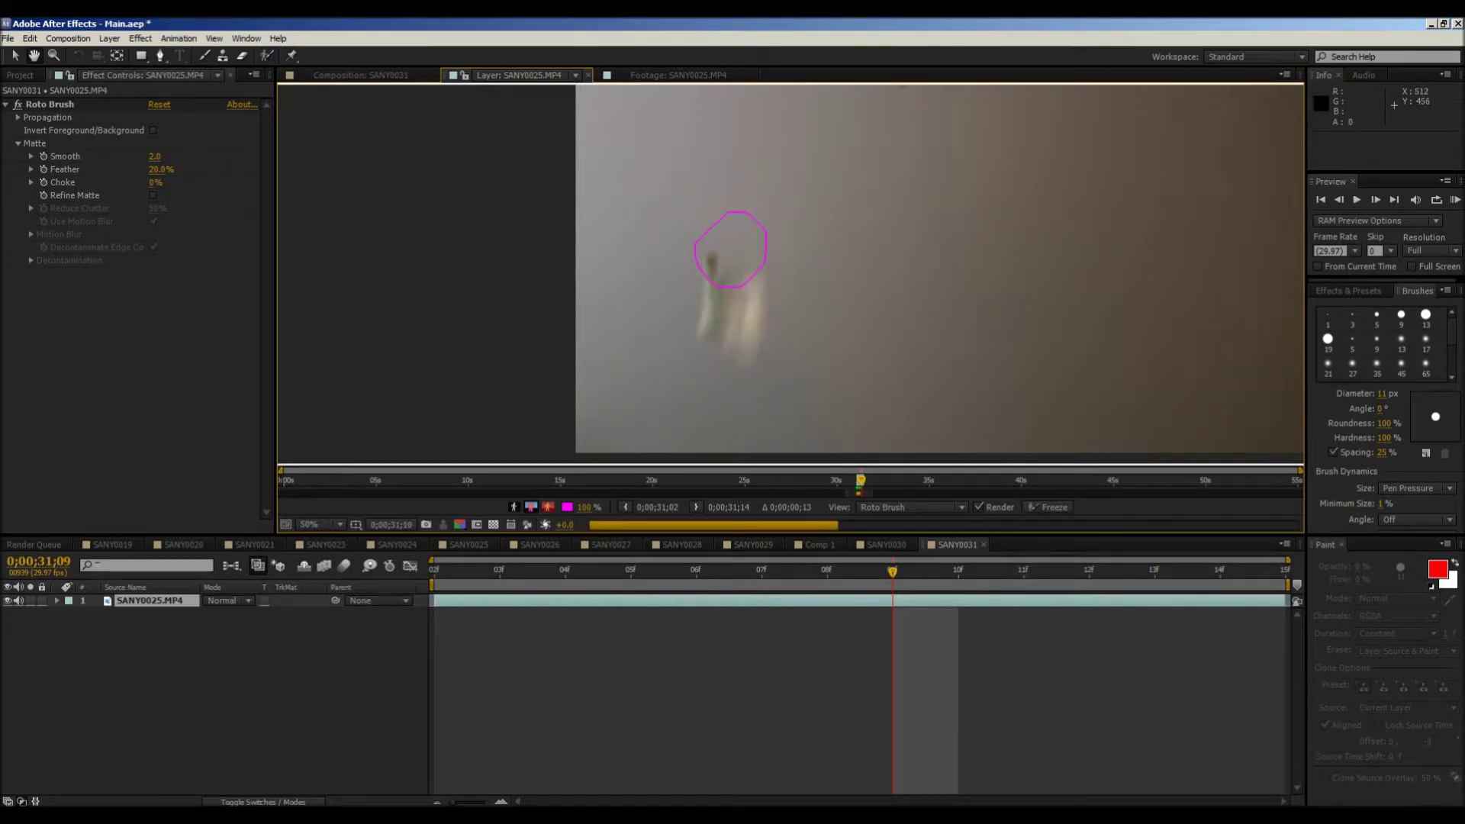
key("space")
mouse_move(691, 244)
left_mouse_down()
mouse_move(813, 219)
mouse_move(767, 269)
mouse_move(795, 288)
left_mouse_up()
mouse_move(727, 385)
left_mouse_down()
mouse_move(706, 359)
mouse_move(684, 370)
mouse_move(737, 393)
mouse_move(864, 236)
left_mouse_up()
key("space")
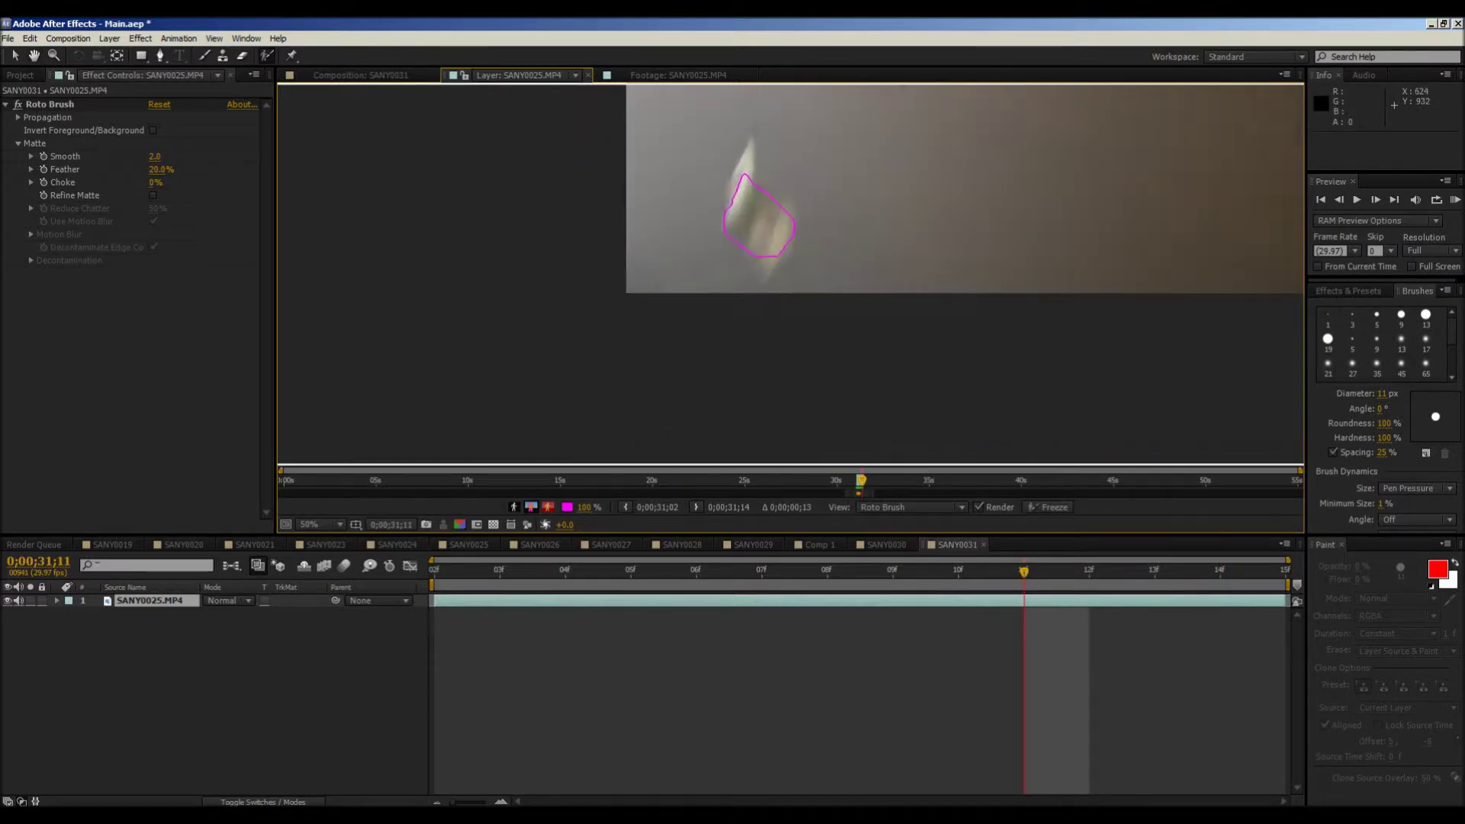
key("space")
Step: Advance the Roto Brush selection to 0;00;31;13 and trim the composition to end on that frame
key("Page_Down")
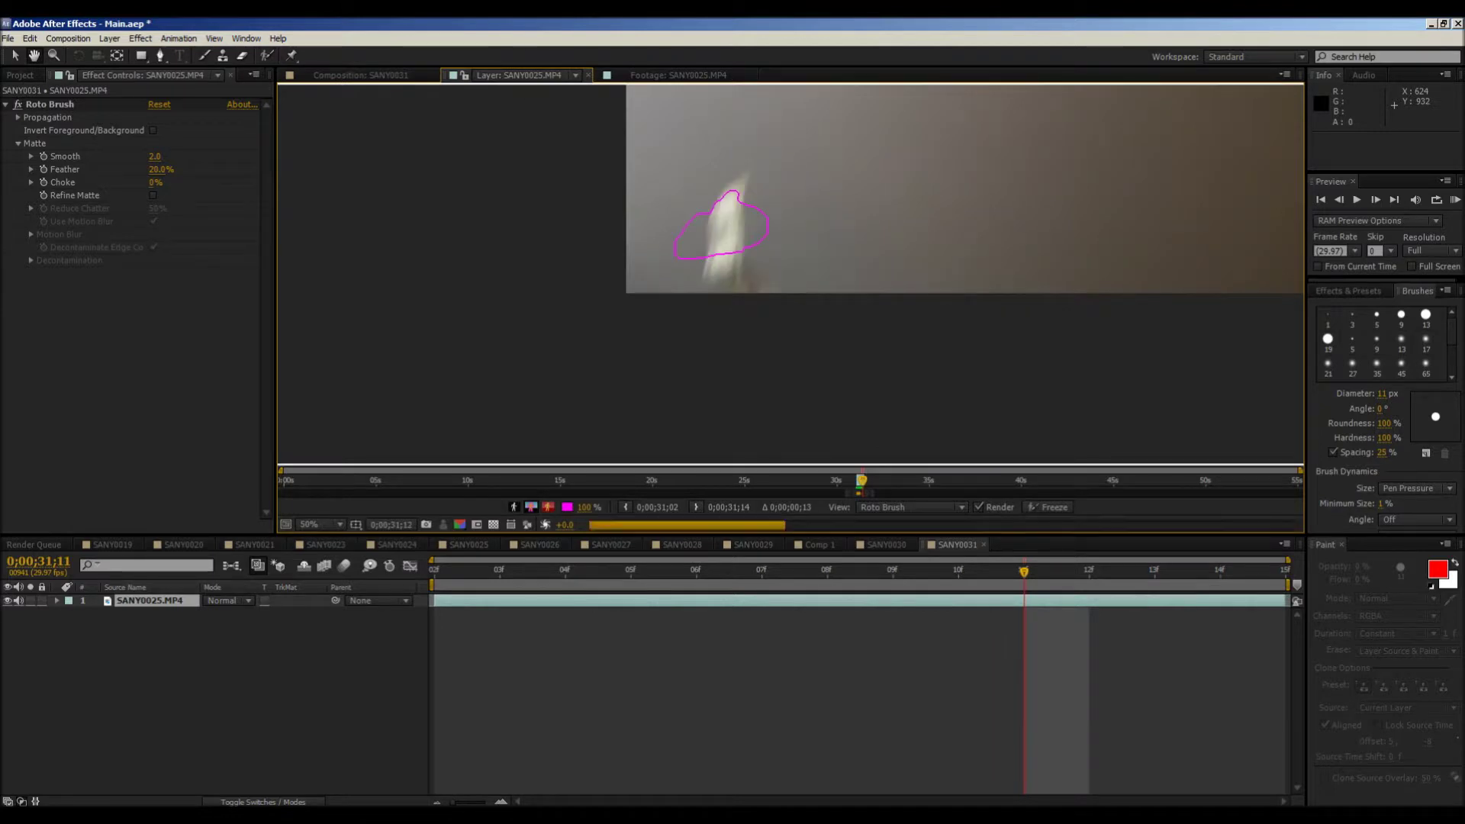
key("Page_Down")
key("Page_Down")
key("Page_Down")
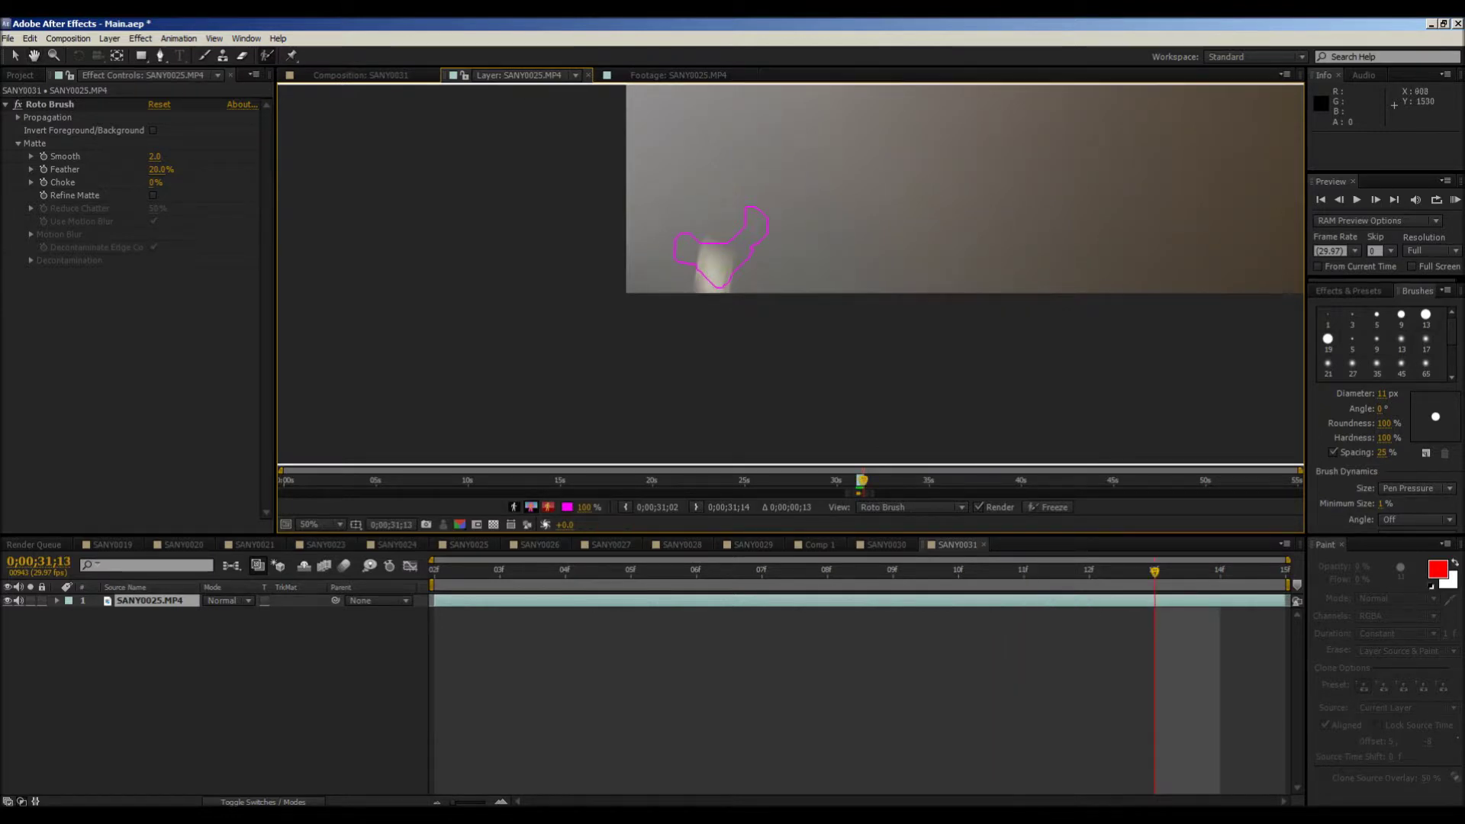
key("n")
right_click(1023, 582)
left_click(1068, 616)
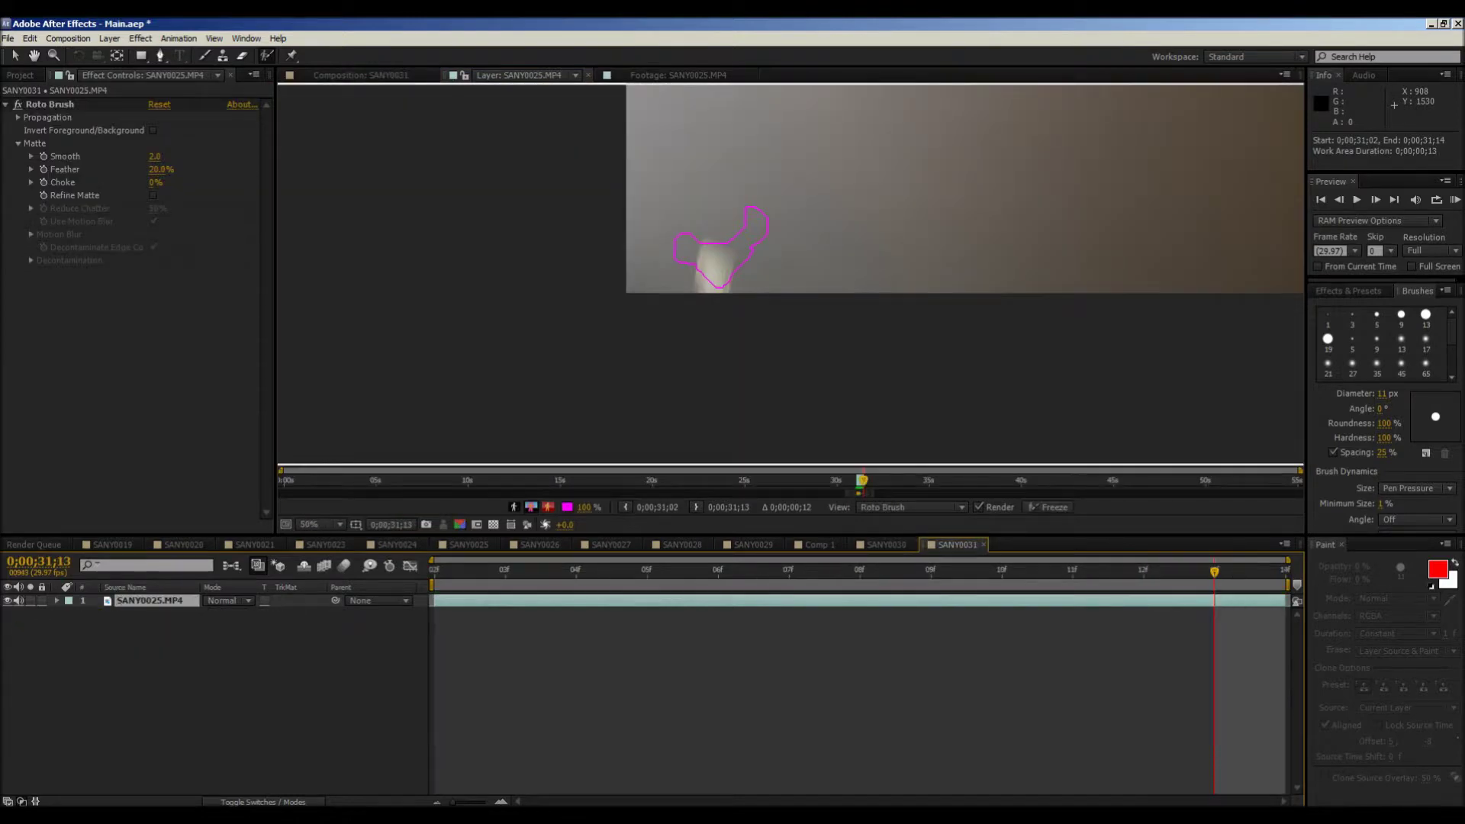
Step: Review the cut-out banknote in the SANY0031 composition frame by frame and preview it from 0;00;31;02
key("Page_Up")
key("Page_Up")
key("Page_Up")
key("Page_Up")
key("Page_Up")
key("Page_Up")
key("Page_Up")
key("Page_Up")
key("Page_Up")
key("Page_Up")
key("Page_Up")
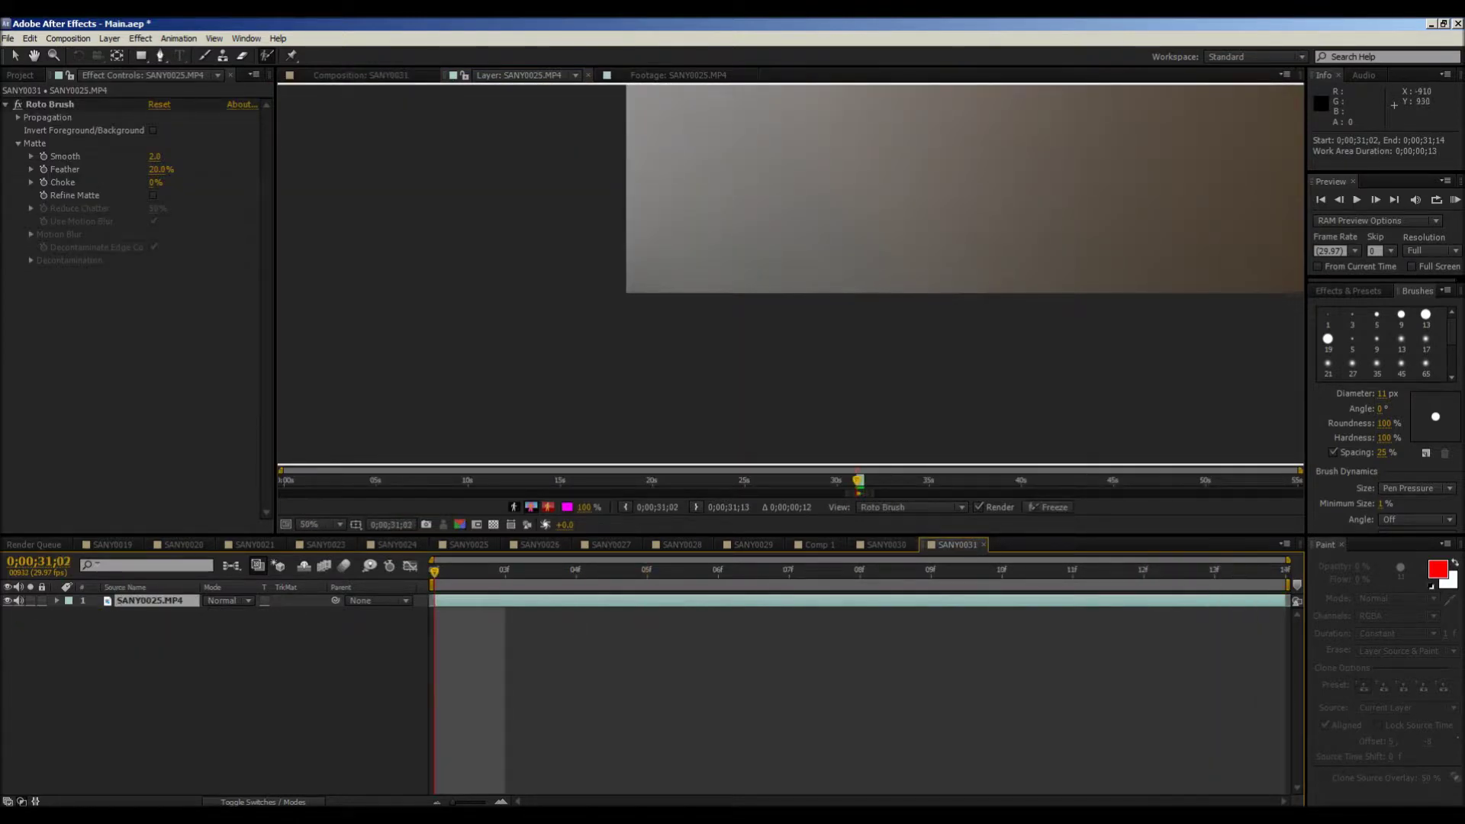
left_click(20, 75)
double_click(48, 253)
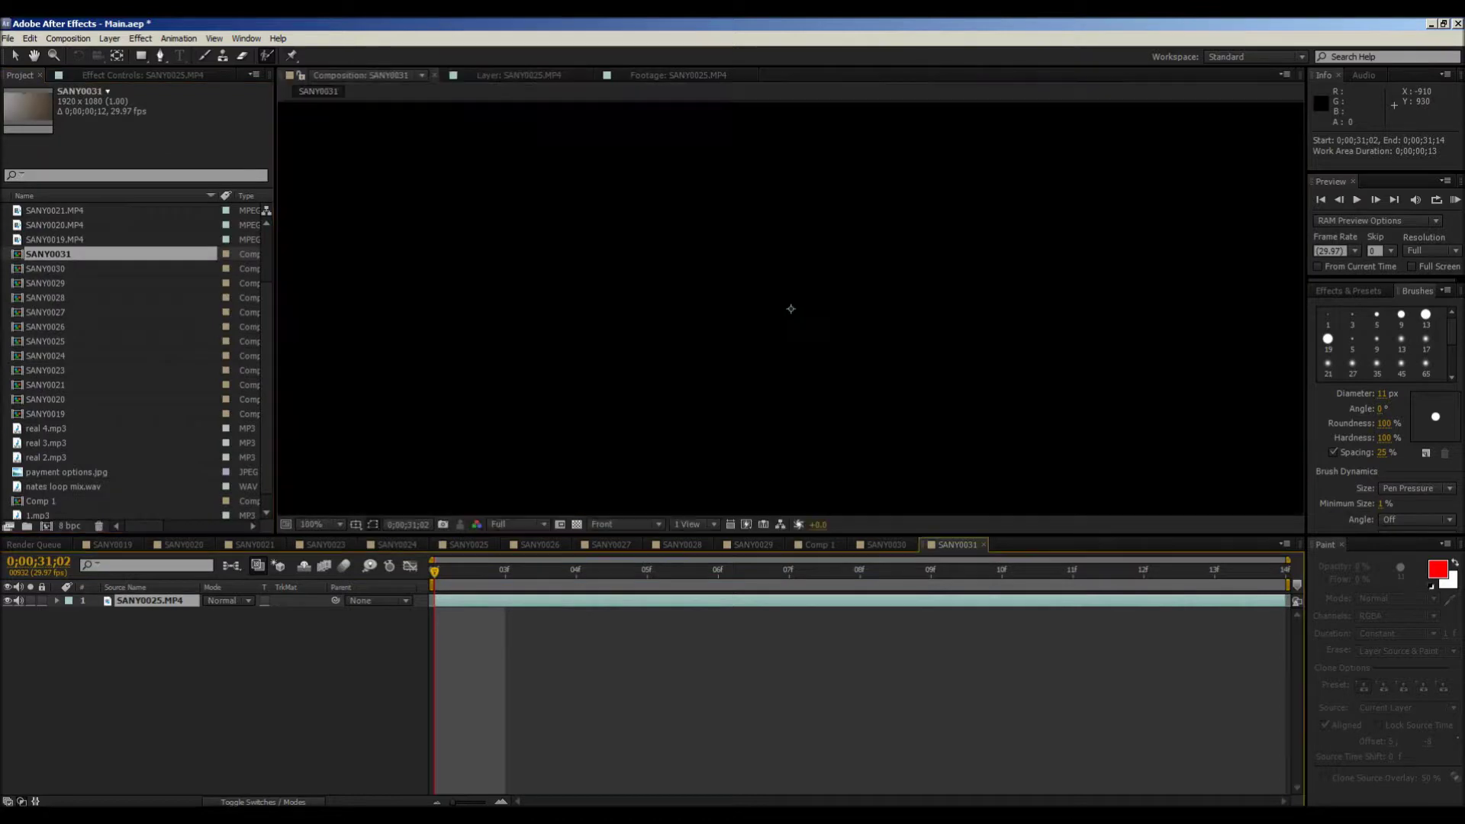
left_click_drag(771, 570, 931, 570)
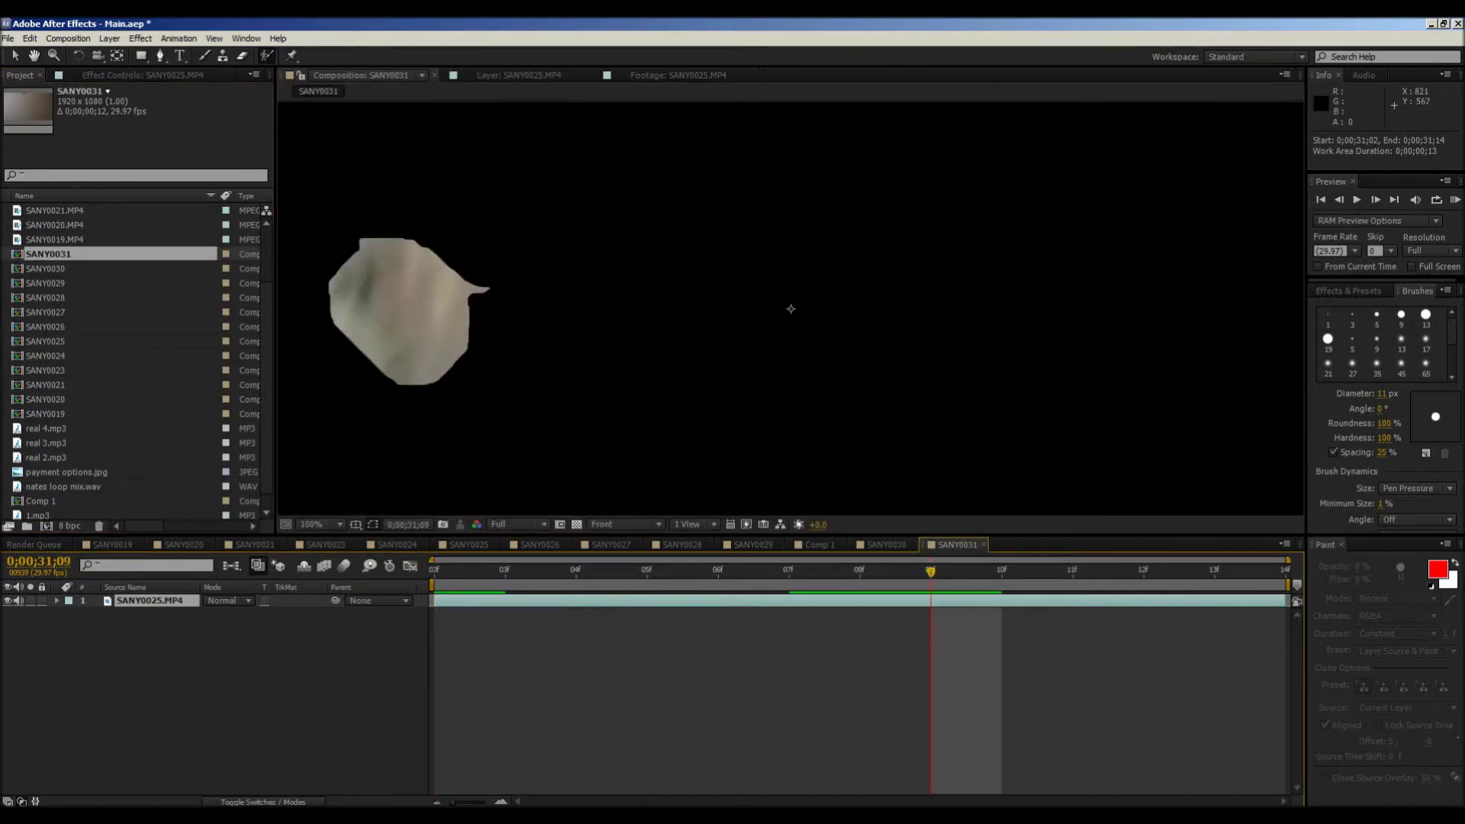
scroll(766, 489, "down", 1)
key("Page_Up")
key("Page_Up")
key("Page_Up")
key("Page_Up")
key("Page_Up")
key("Page_Up")
key("Page_Up")
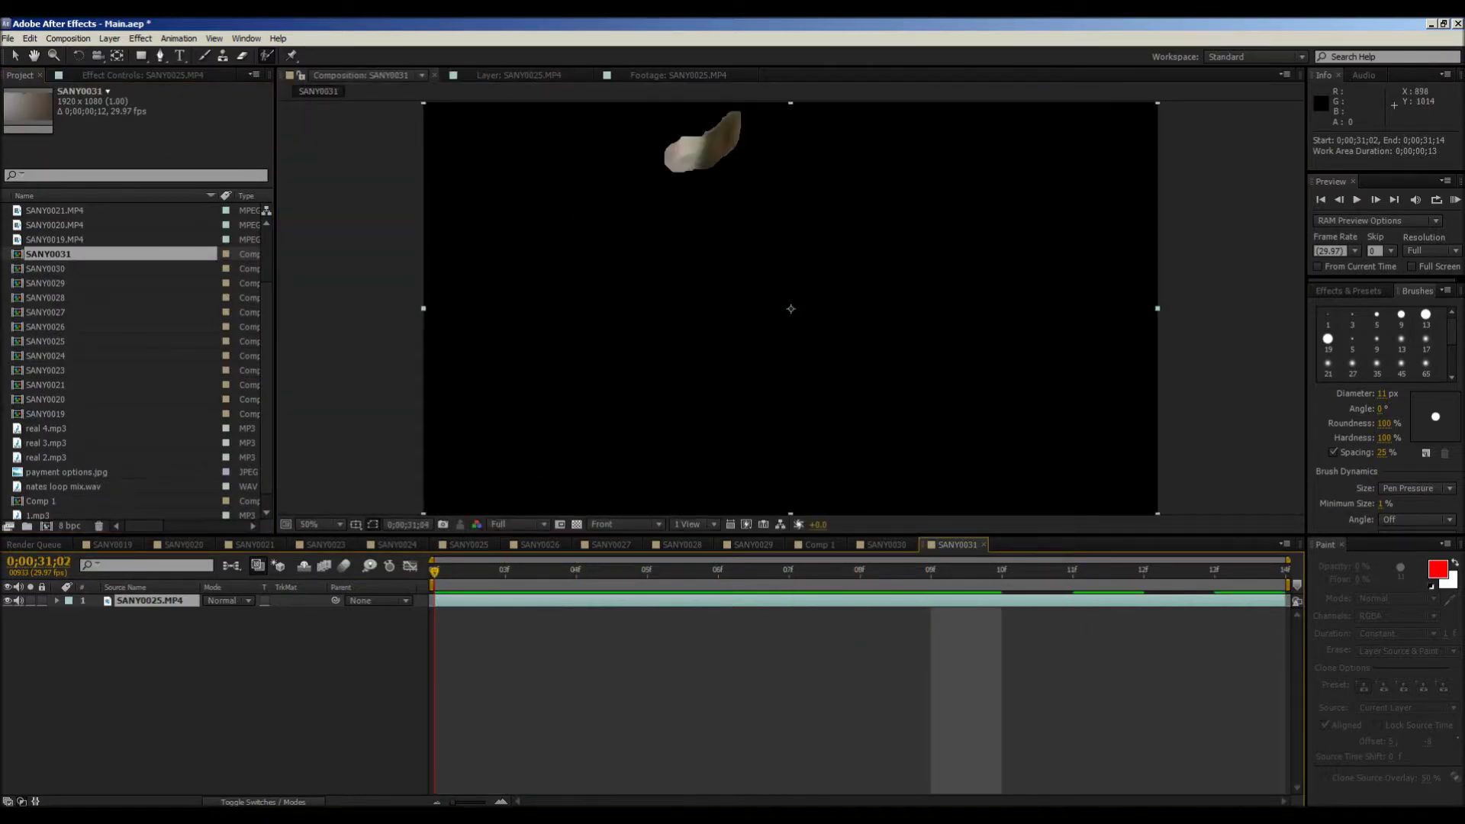
key("ctrl+0")
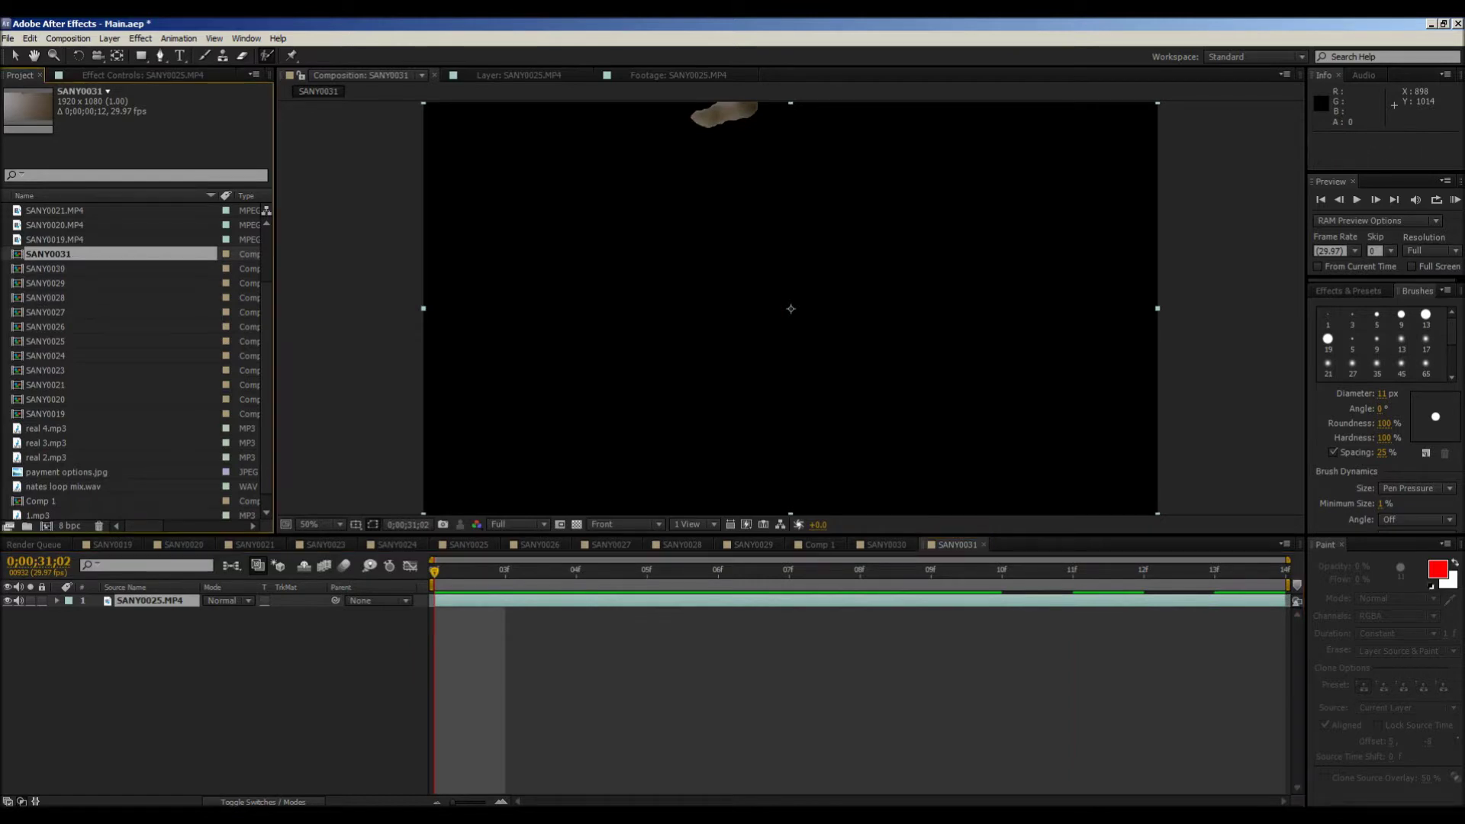
Step: Add the SANY0031 composition as the top layer of SANY0030, starting at 0;00;00;00, and preview the result
left_click_drag(48, 253, 57, 257)
left_click(886, 545)
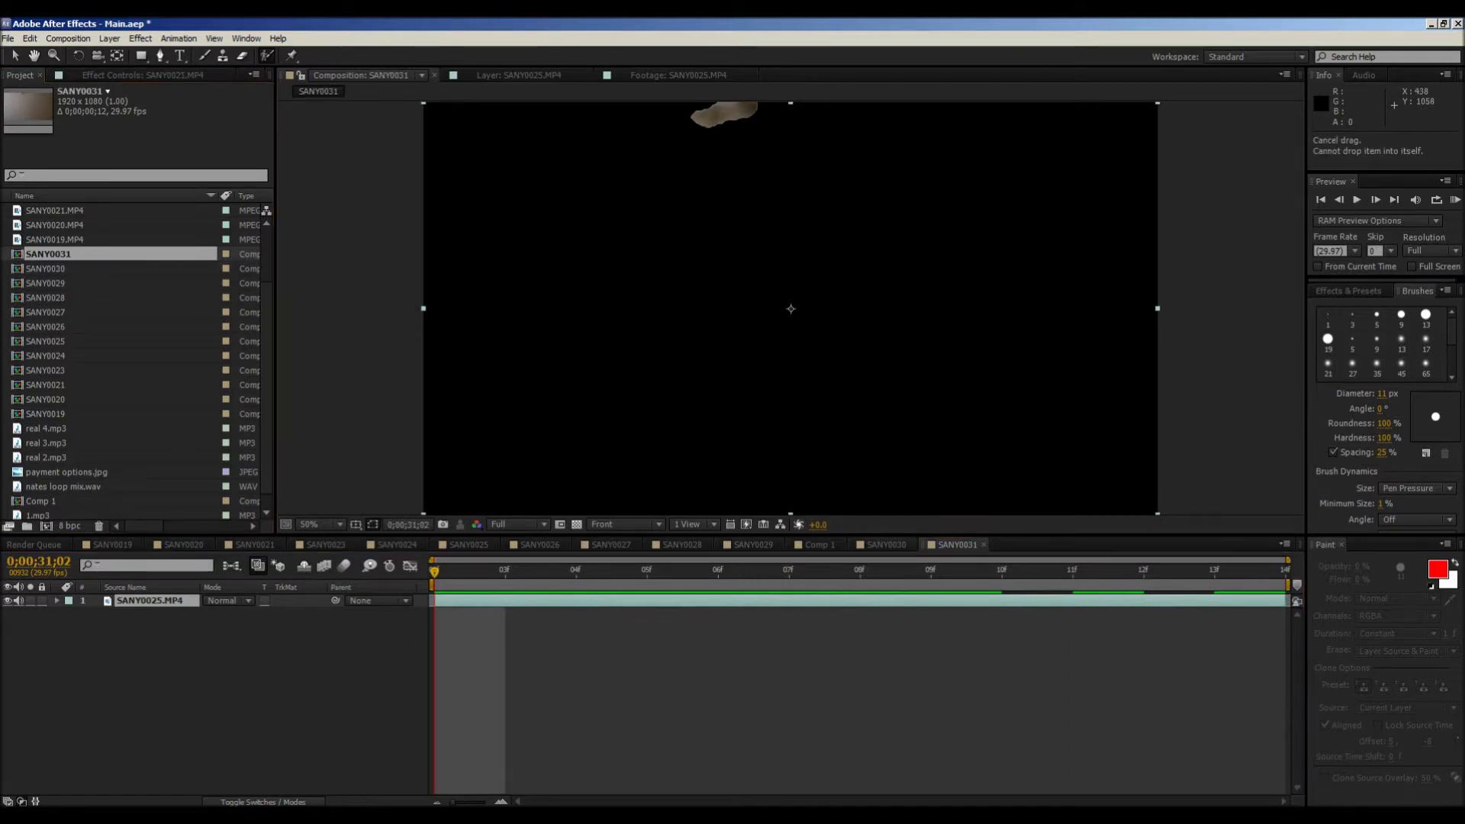
left_click_drag(48, 254, 152, 597)
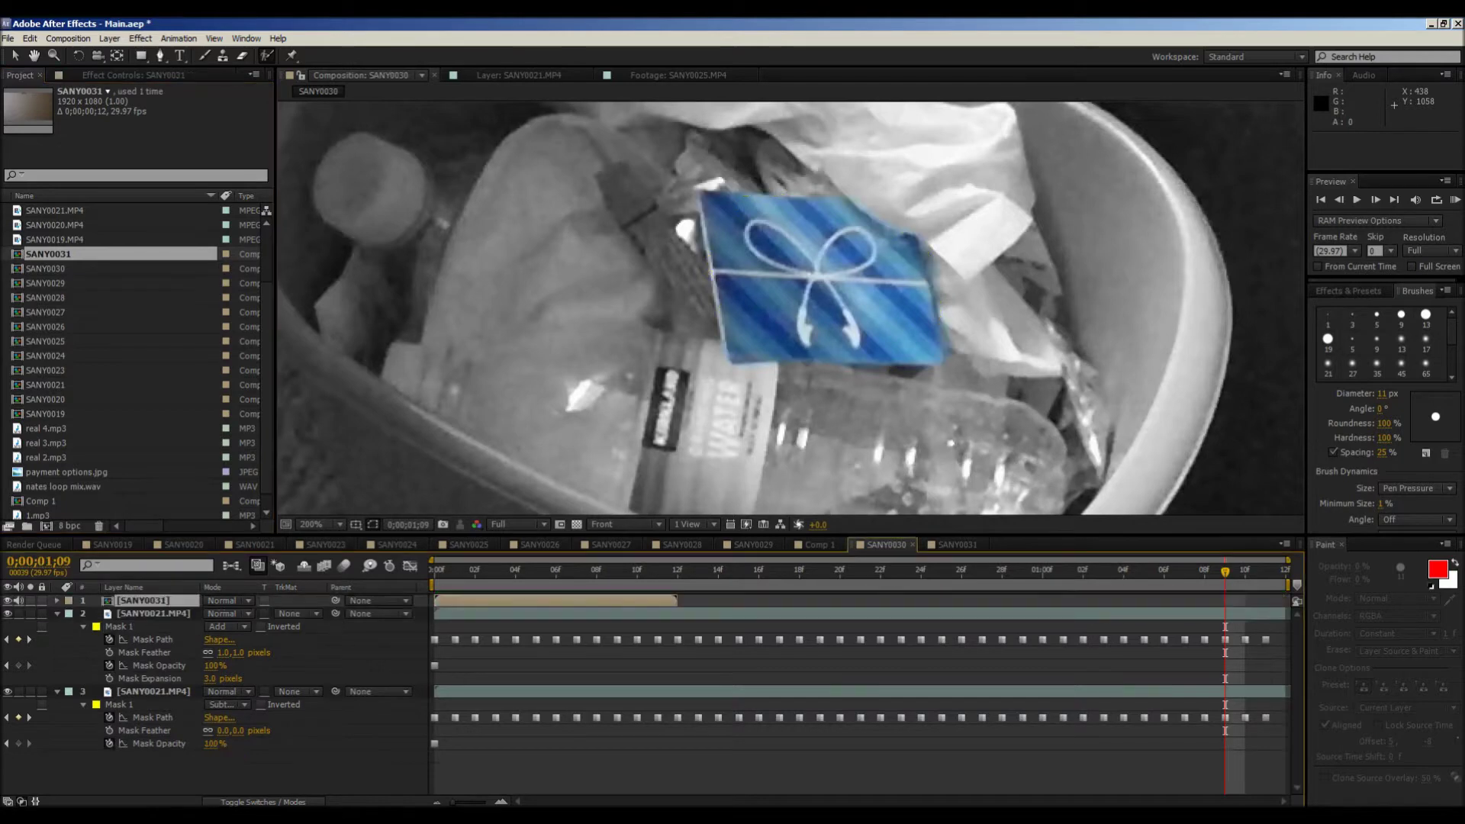
scroll(790, 308, "down", 2)
key("KP_0")
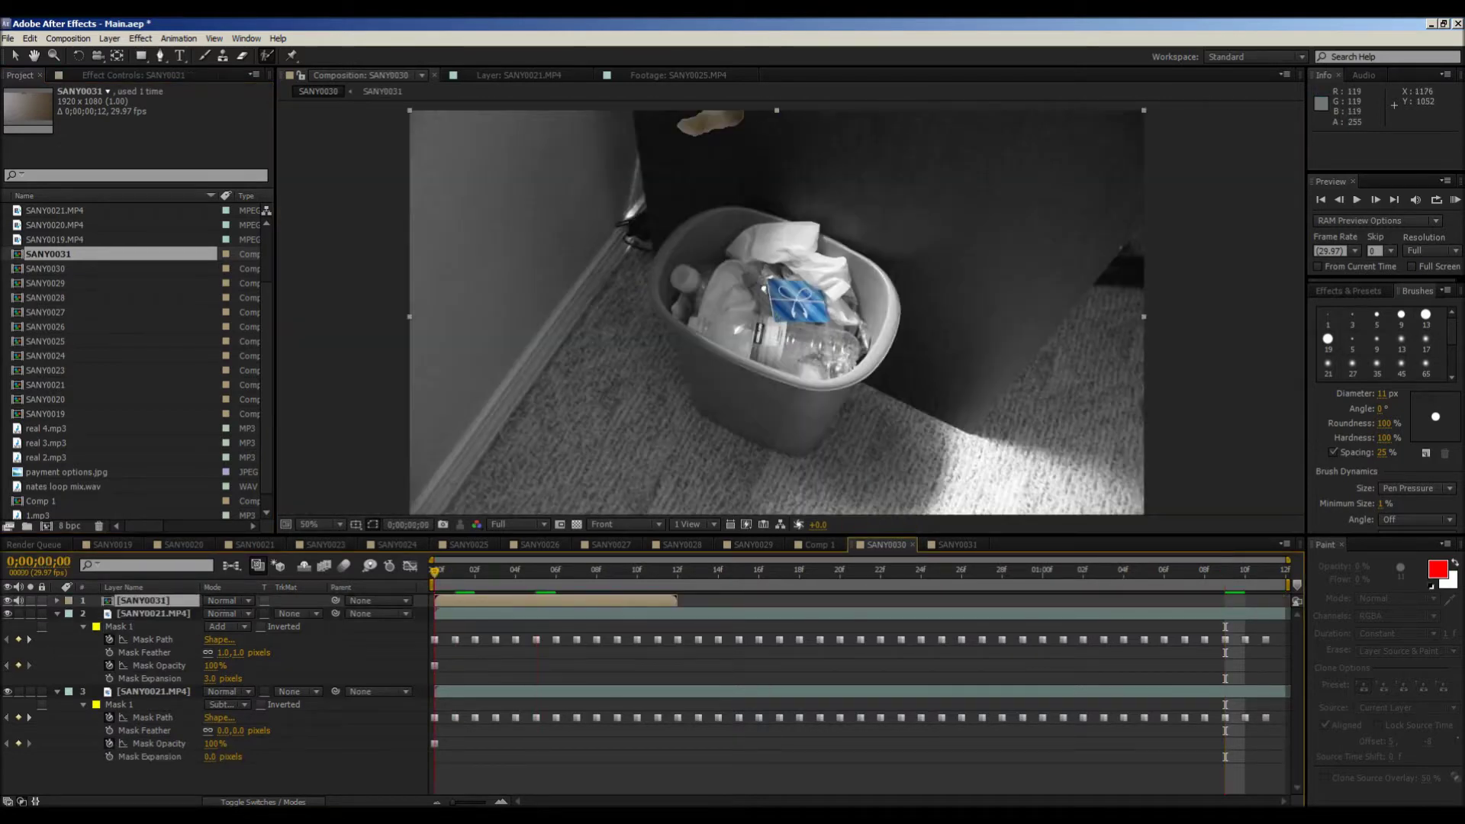
Step: Open the SANY0029 composition, move to 0;00;34;13 and look through its layer stack
key("space")
left_click(752, 544)
left_click(809, 570)
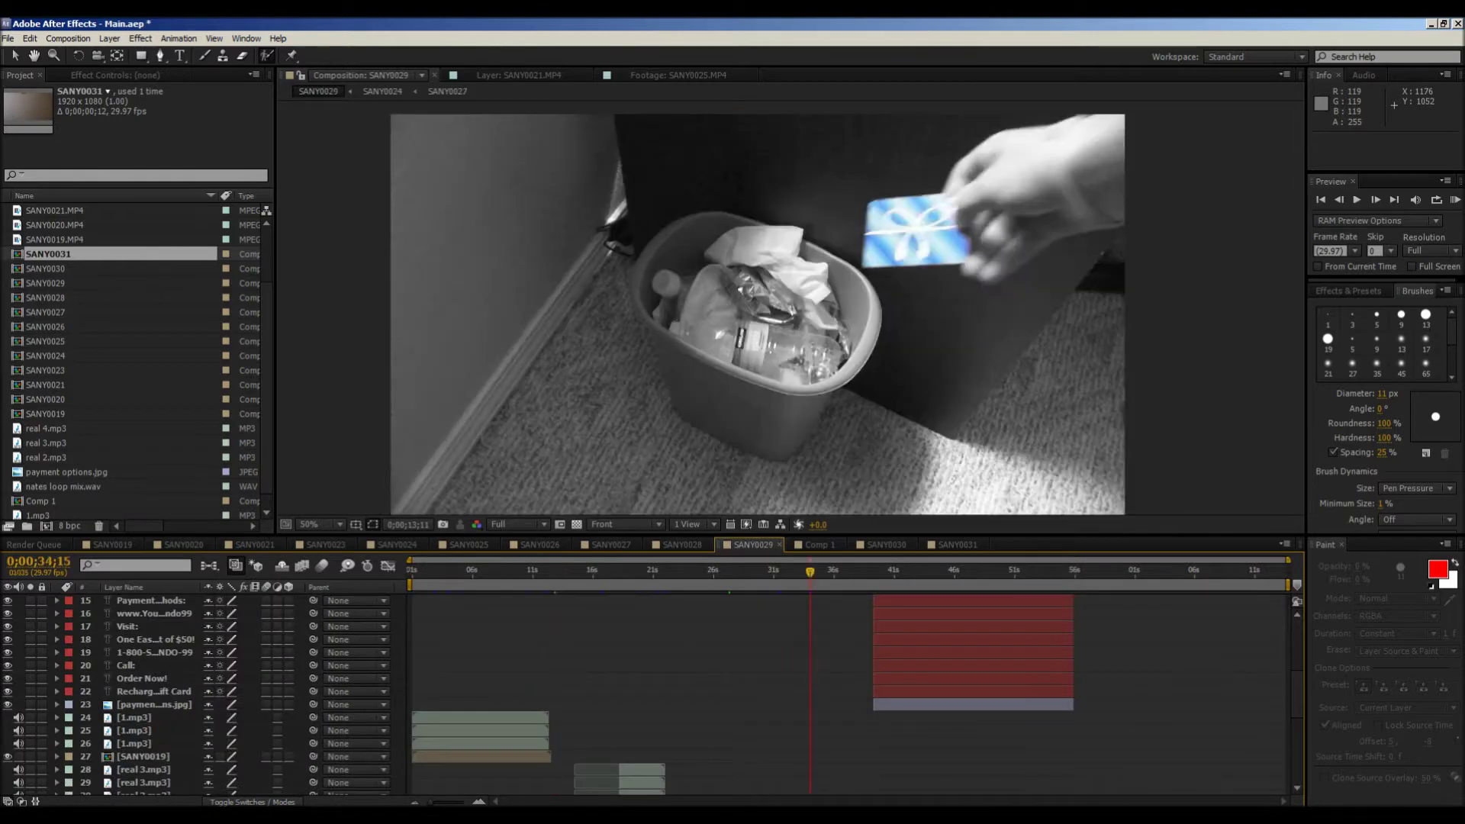
scroll(808, 749, "down", 6)
scroll(809, 748, "up", 10)
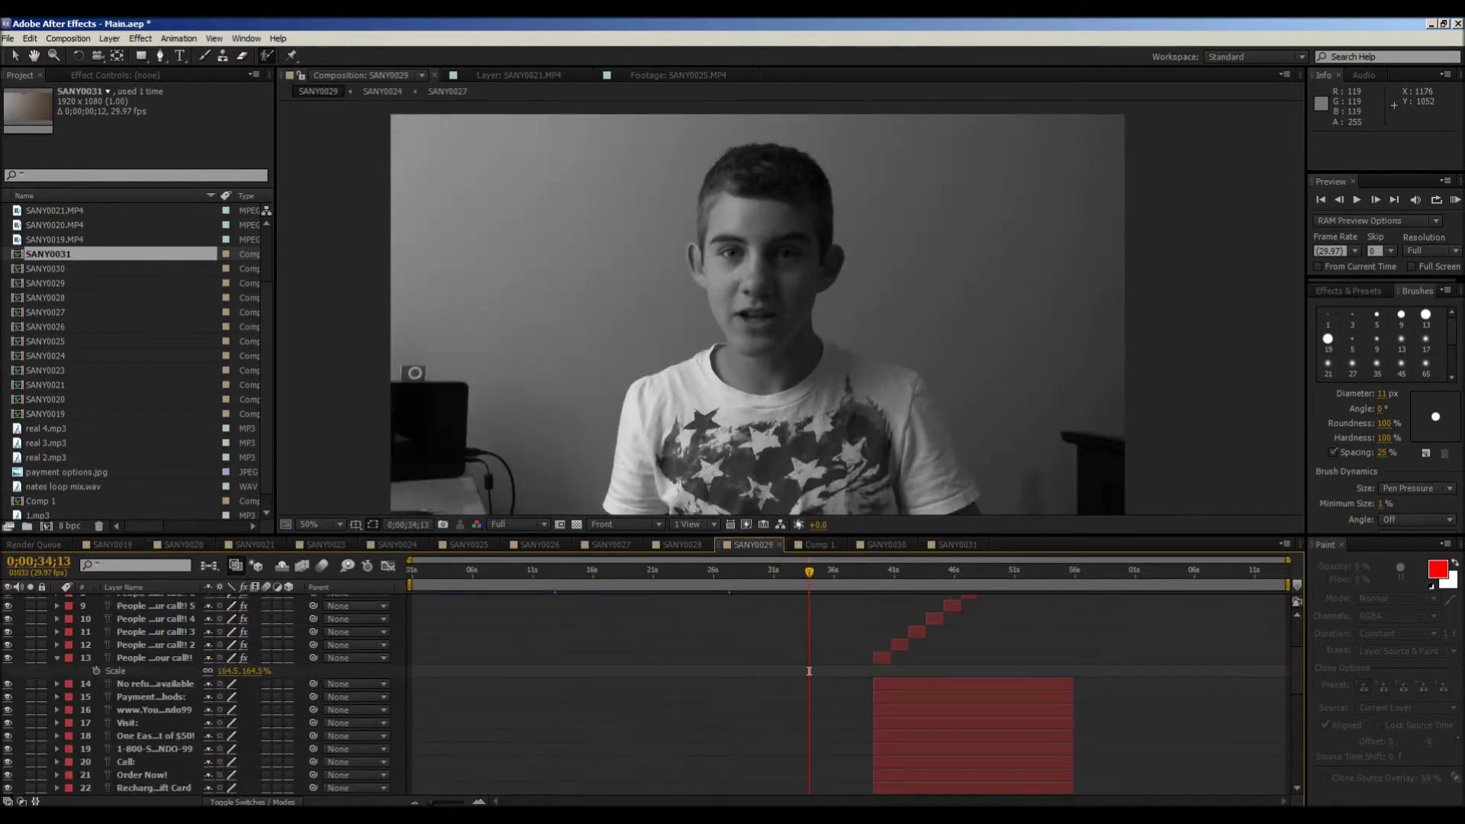
scroll(808, 749, "down", 10)
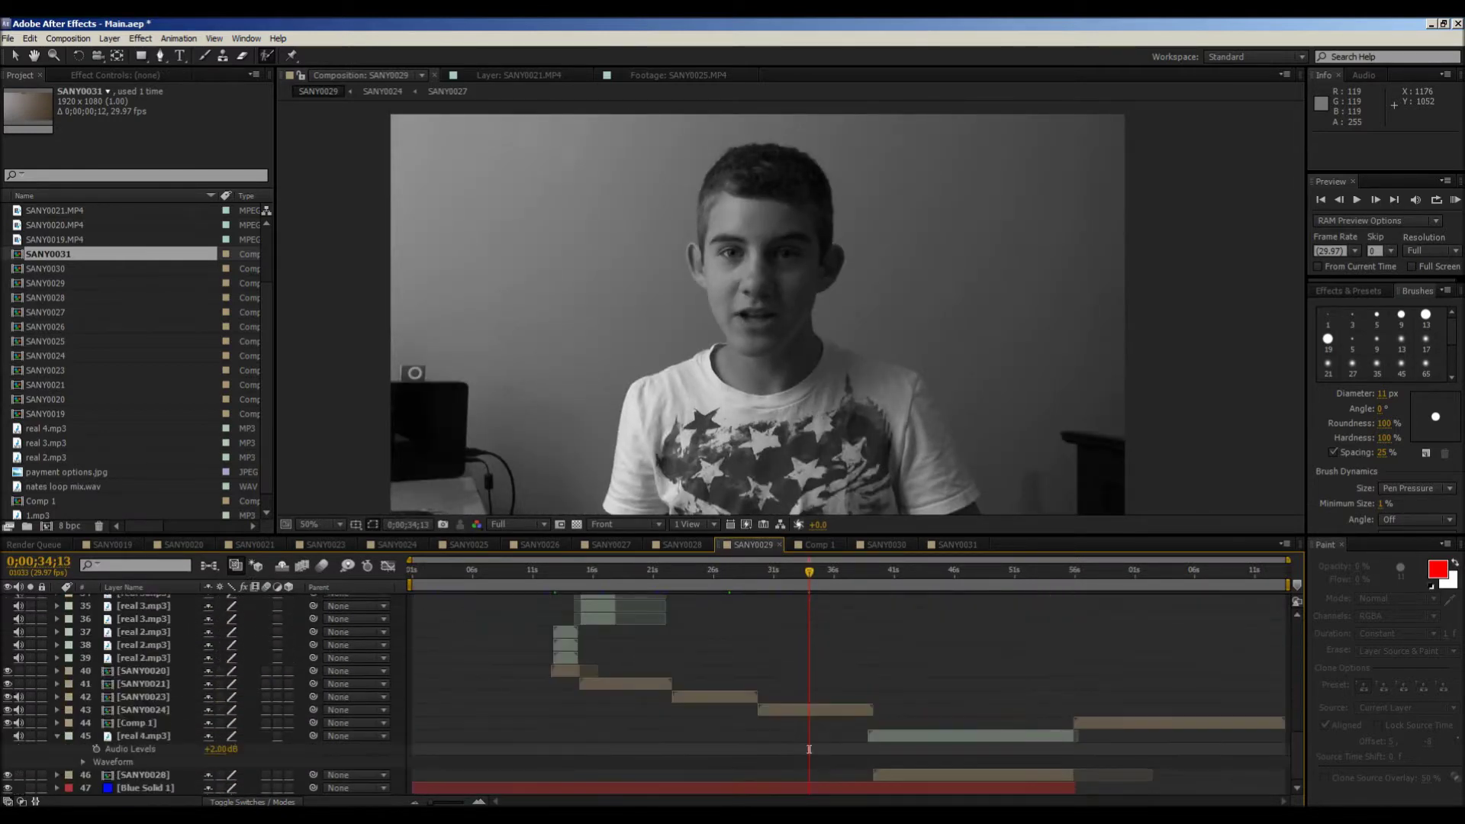
Step: Examine how the banknote composition layers are stacked and staggered in SANY0024, with the playhead at 0;00;19;08
key("alt+shift+comma")
key("alt+shift+comma")
key("alt+shift+comma")
key("alt+shift+comma")
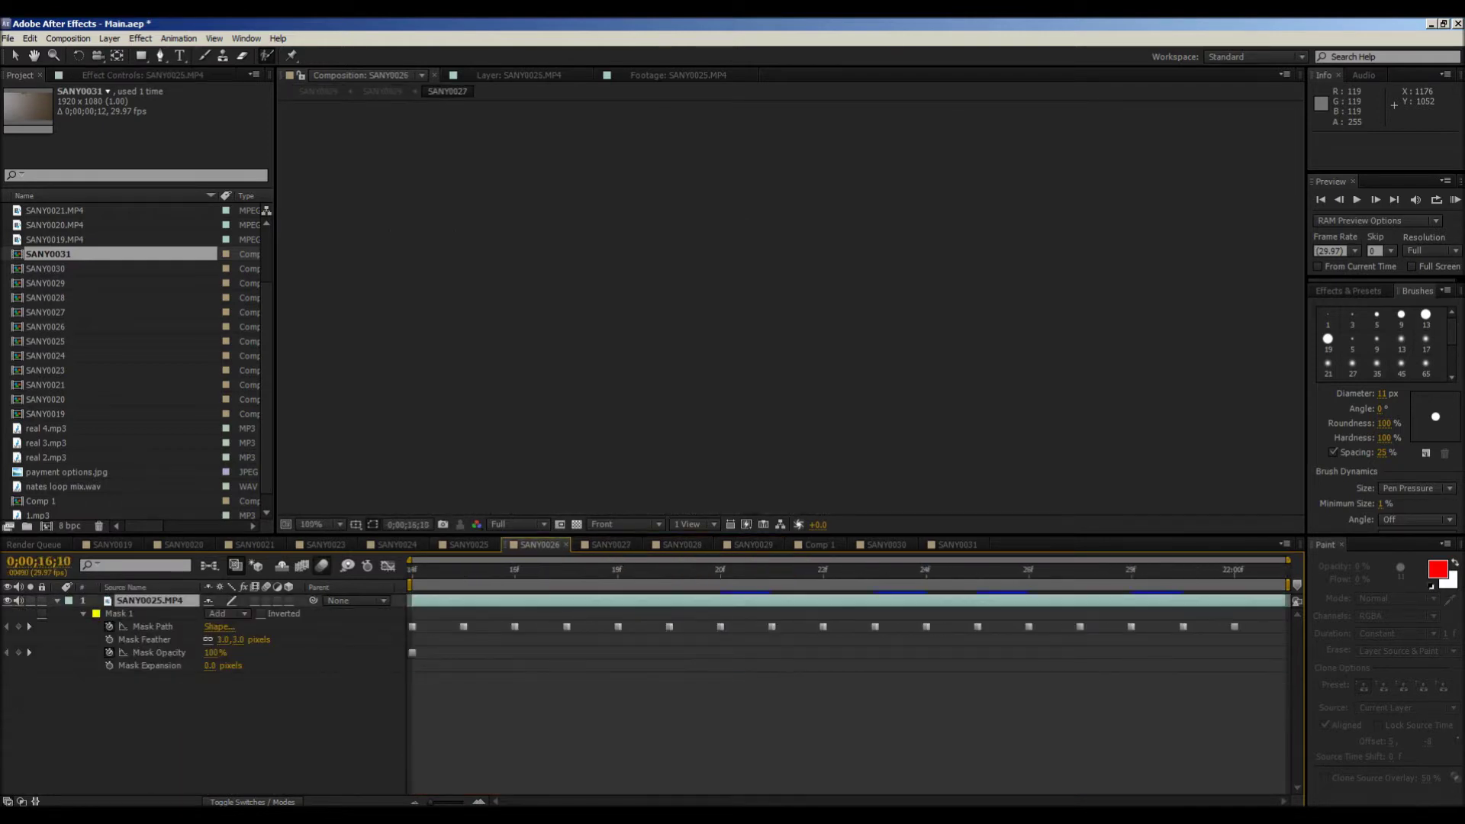
key("alt+shift+comma")
left_click(950, 571)
left_click(1140, 570)
scroll(846, 692, "down", 7)
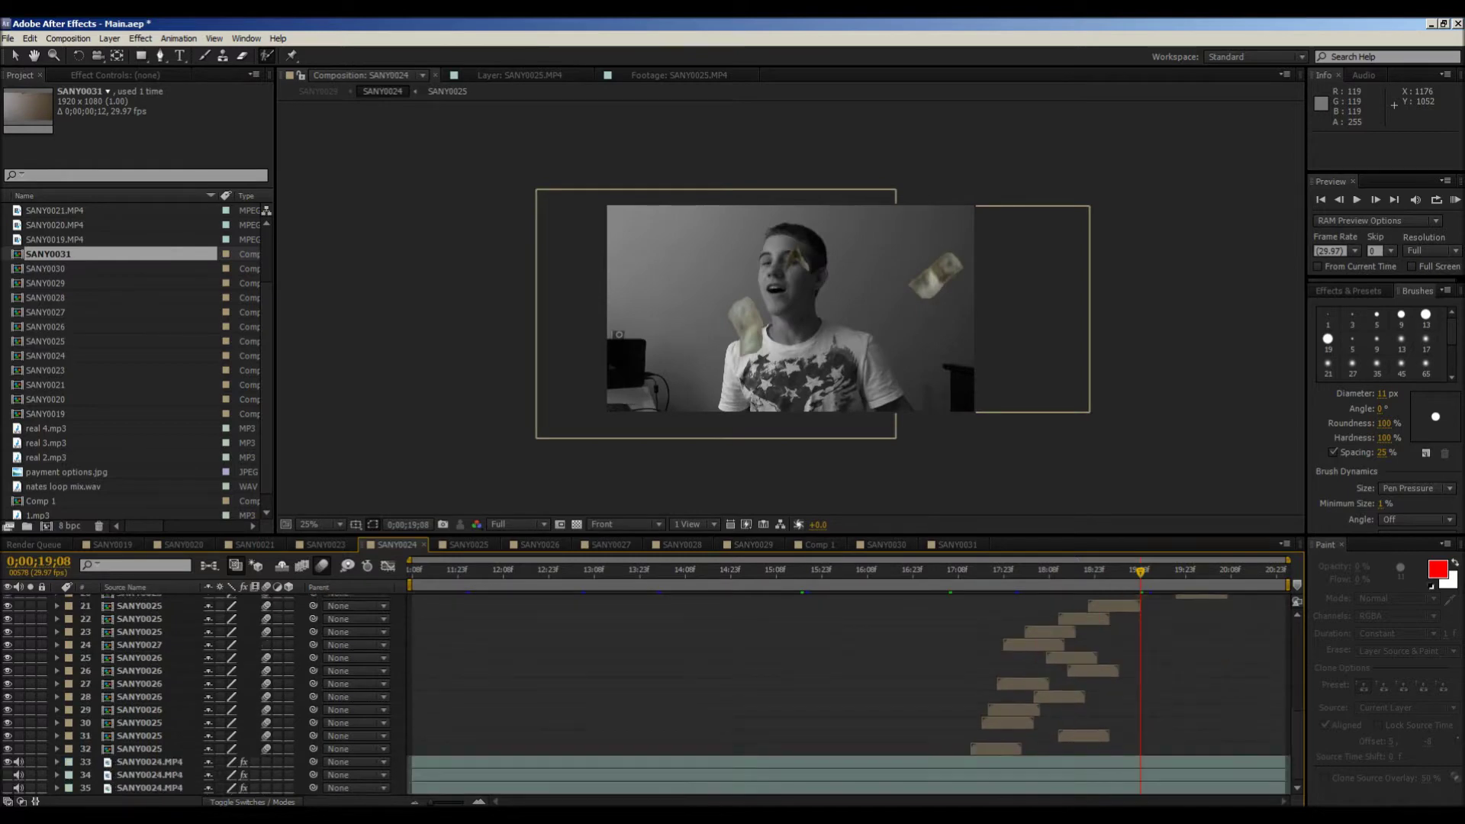
scroll(687, 695, "up", 7)
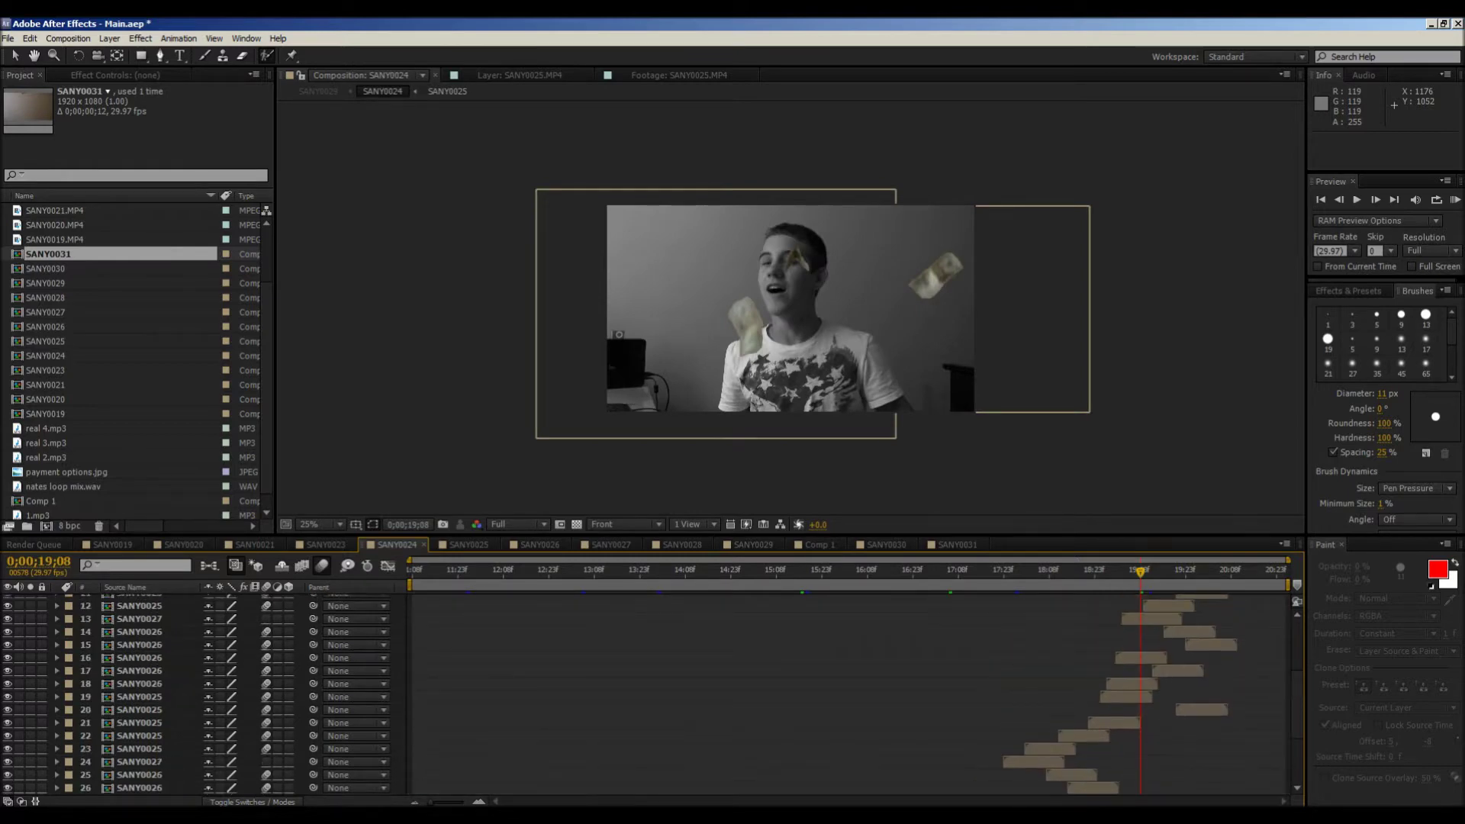
scroll(848, 694, "down", 7)
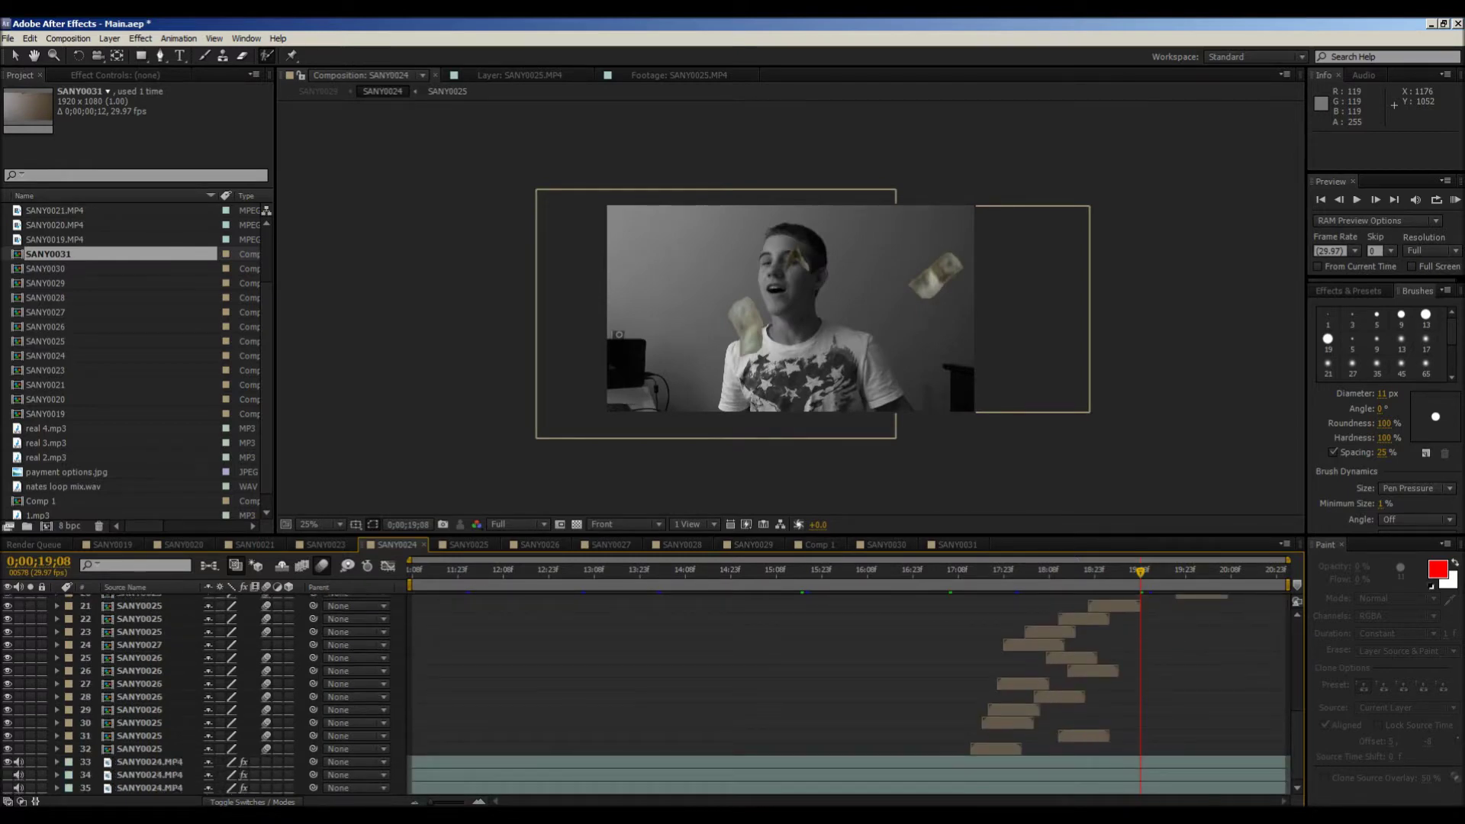
scroll(847, 694, "up", 7)
Step: View the mask keyframes in the SANY0026 and SANY0027 compositions and return to SANY0029
left_click(540, 544)
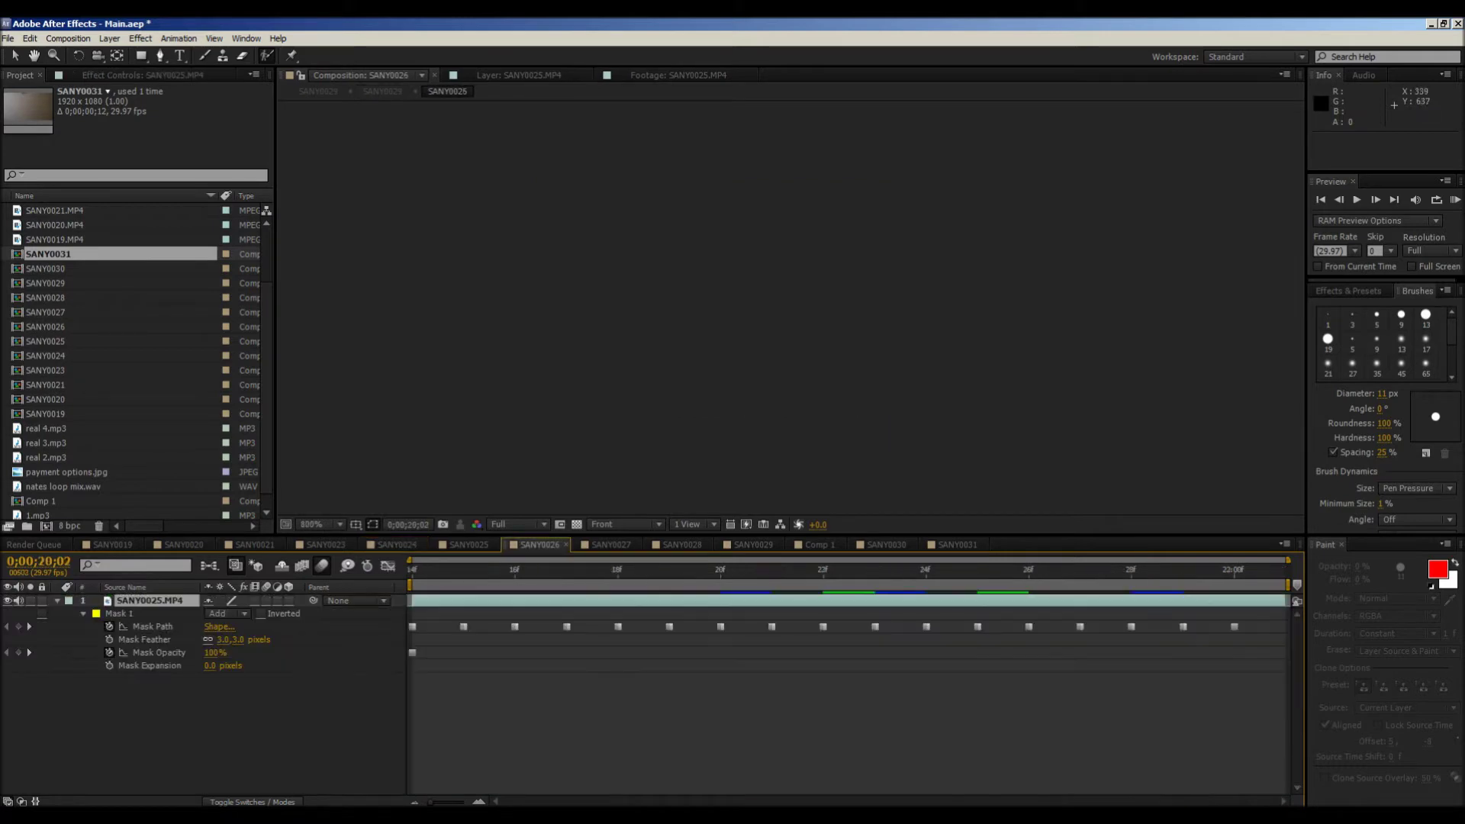
key("alt+shift+period")
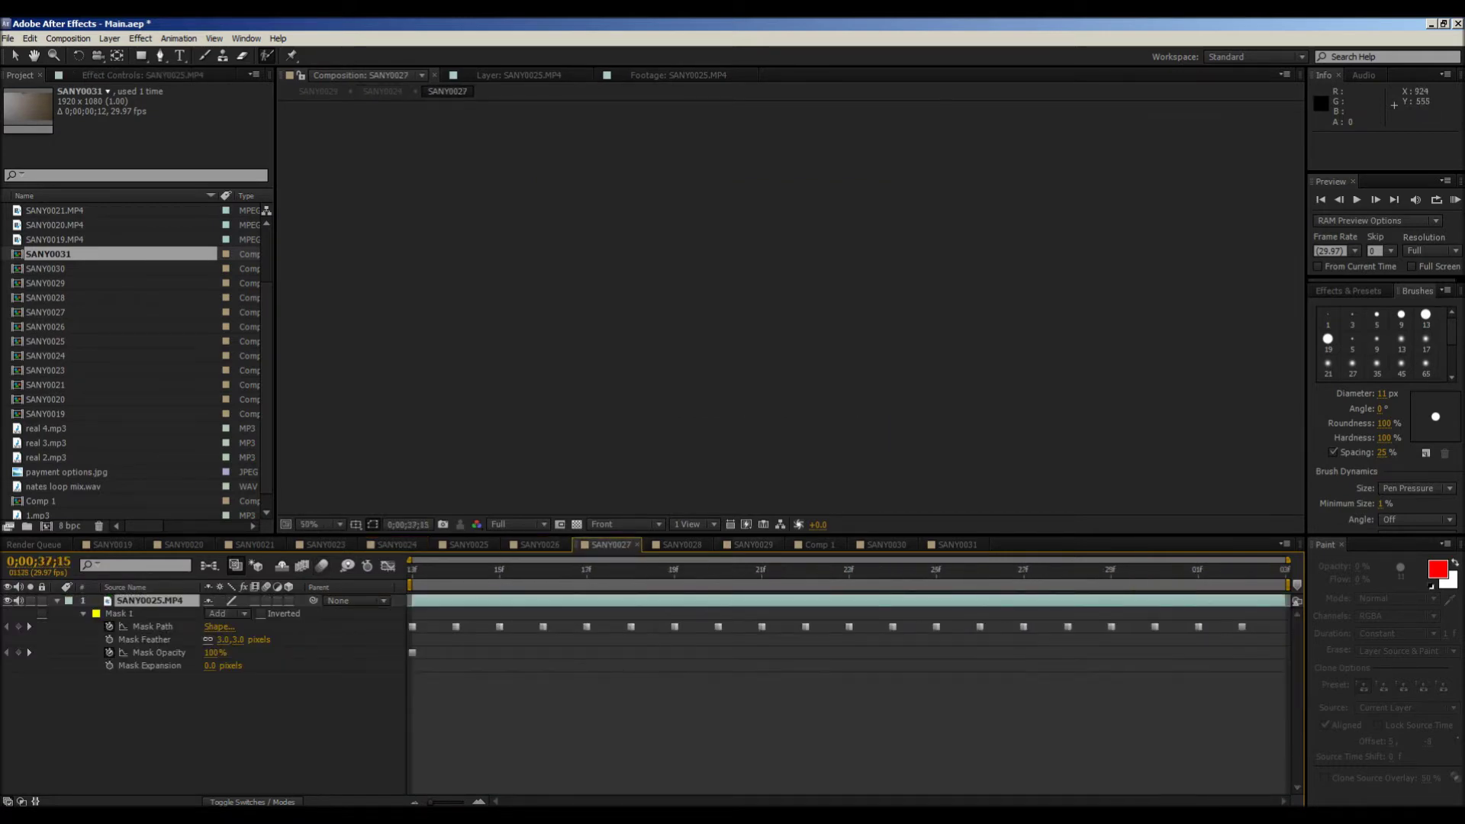
key("alt+shift+period")
key("alt+shift+period")
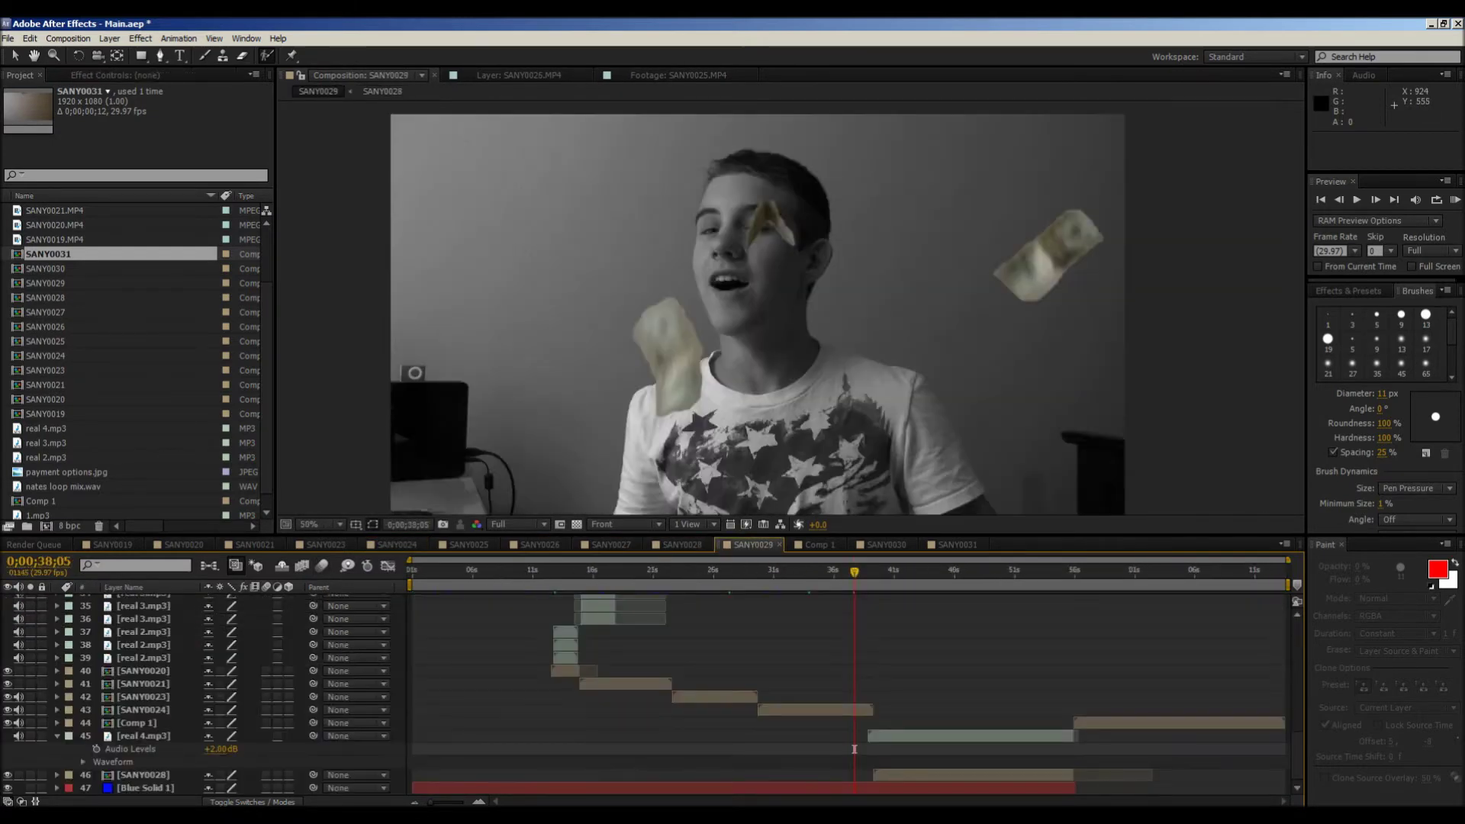